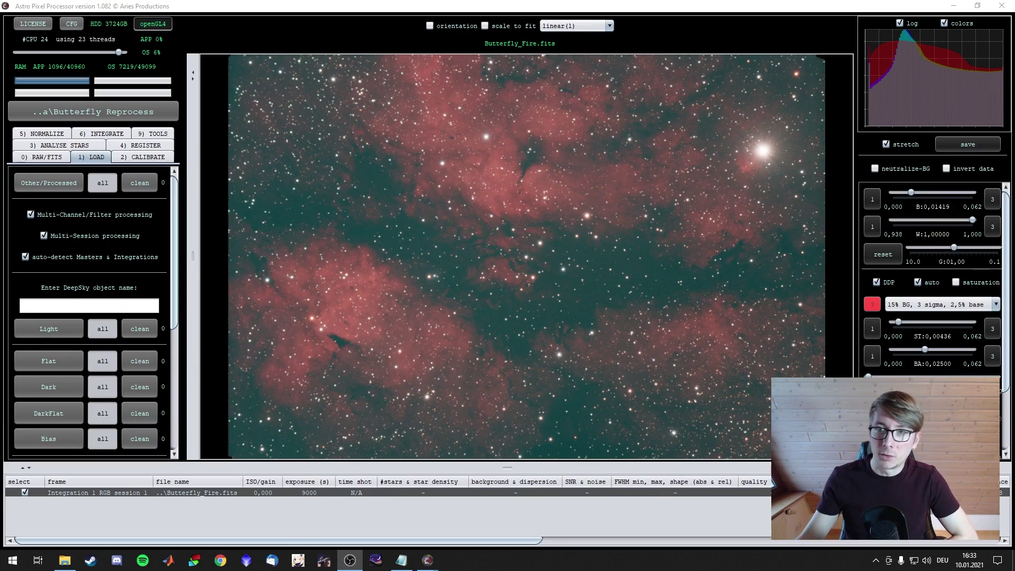
Batch-modify the Butterfly image, cropping a rectangle just inside its ragged edges to create Butterfly_Fire-mod-1.
{"action": "scroll", "coordinate": [756, 201], "scroll_direction": "down", "scroll_amount": 1}
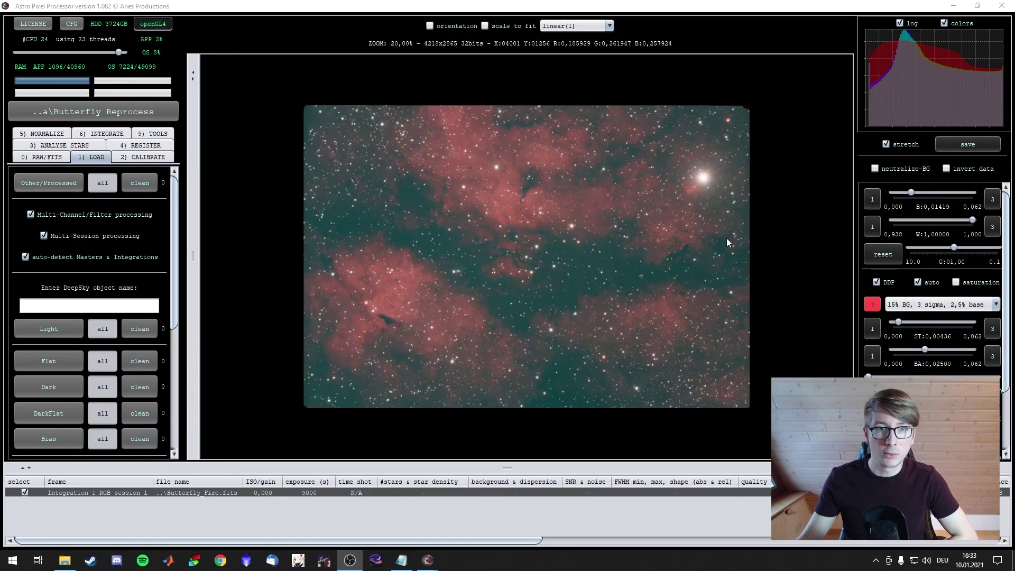
{"action": "scroll", "coordinate": [577, 332], "scroll_direction": "up", "scroll_amount": 1}
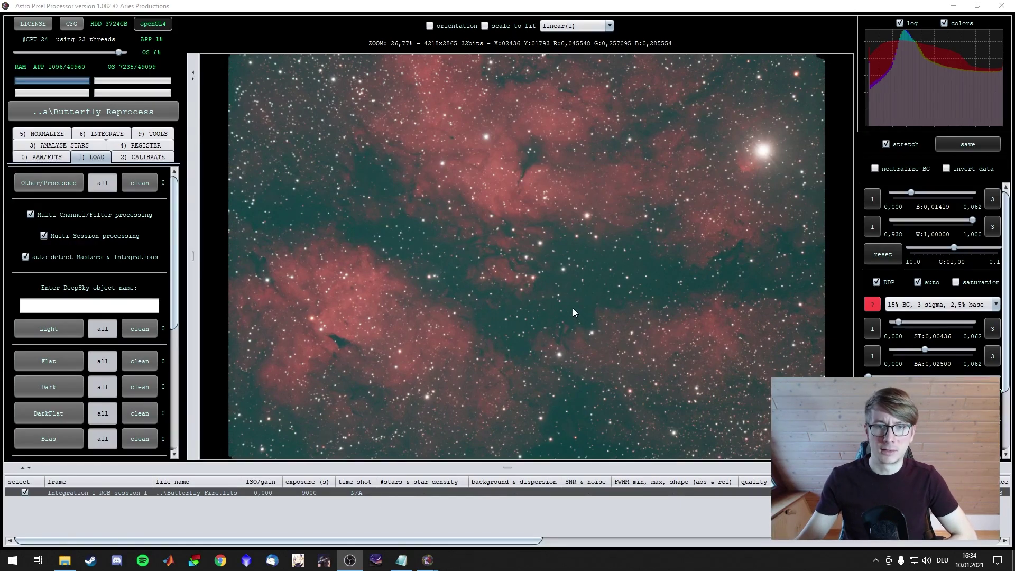
{"action": "scroll", "coordinate": [572, 308], "scroll_direction": "up", "scroll_amount": 1}
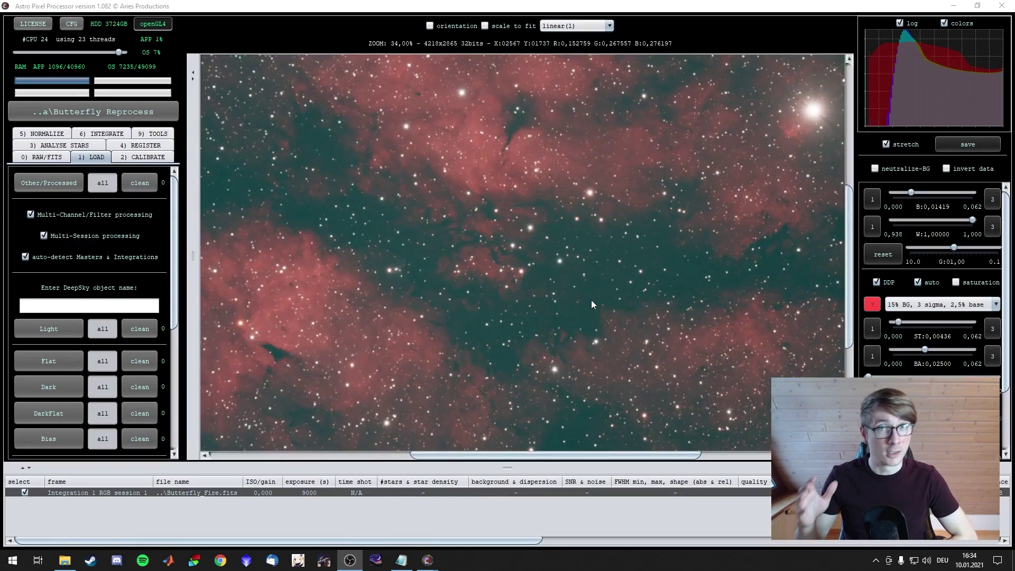
{"action": "scroll", "coordinate": [521, 248], "scroll_direction": "down", "scroll_amount": 1}
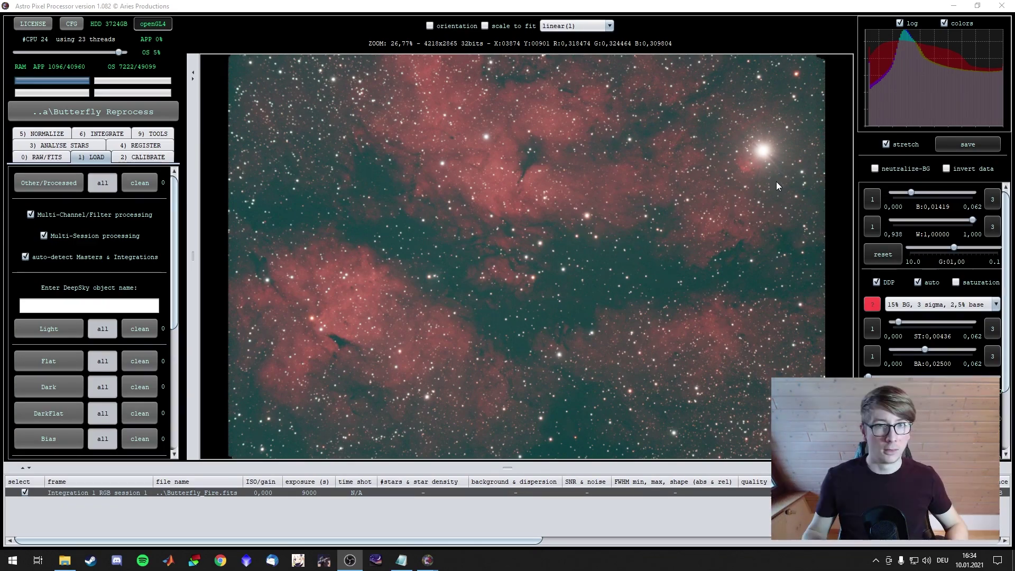
{"action": "scroll", "coordinate": [524, 154], "scroll_direction": "down", "scroll_amount": 1}
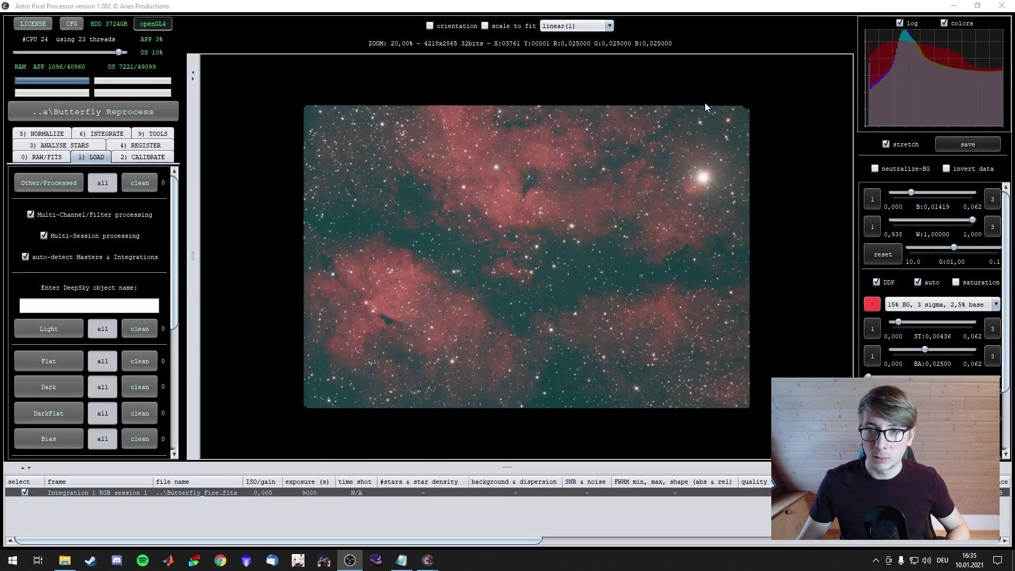
{"action": "left_click", "coordinate": [157, 133]}
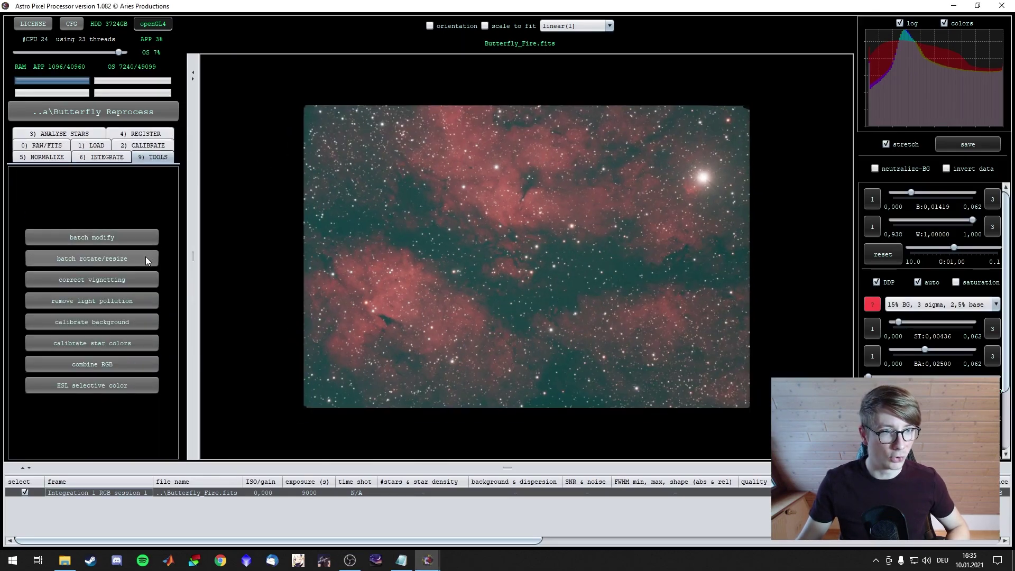
{"action": "left_click", "coordinate": [135, 240]}
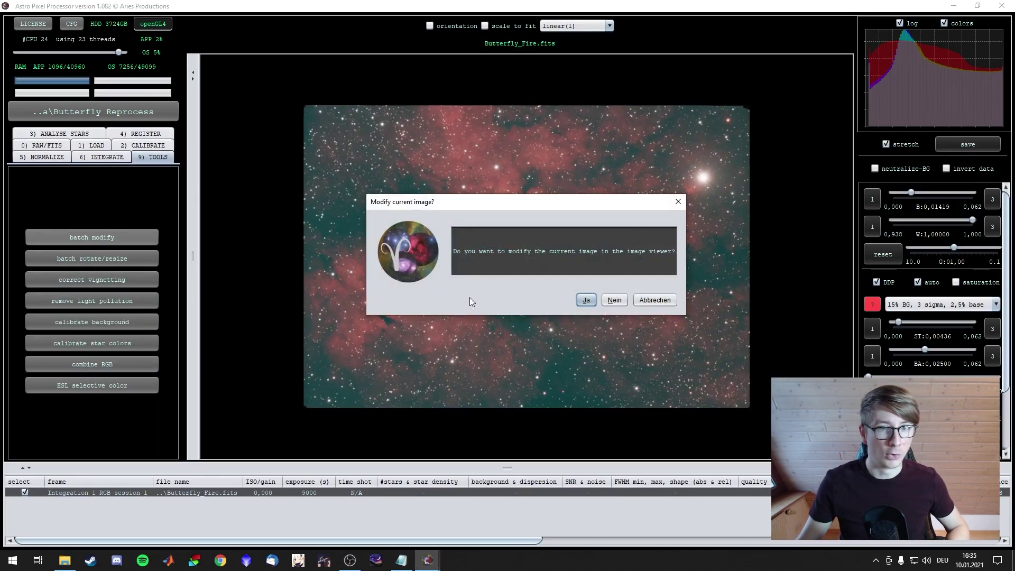
{"action": "left_click", "coordinate": [584, 301]}
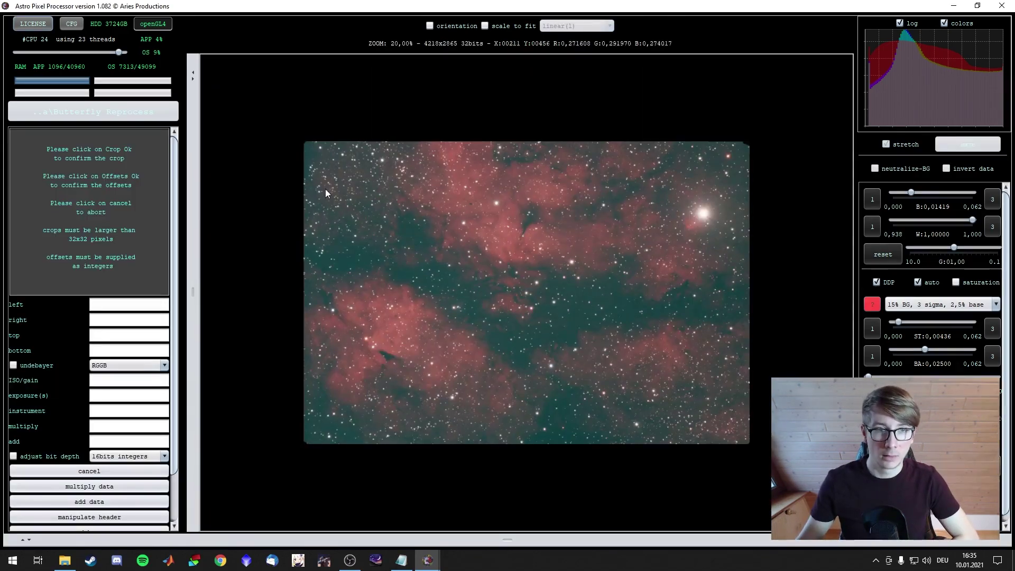
{"action": "left_click_drag", "start_coordinate": [309, 148], "coordinate": [742, 438]}
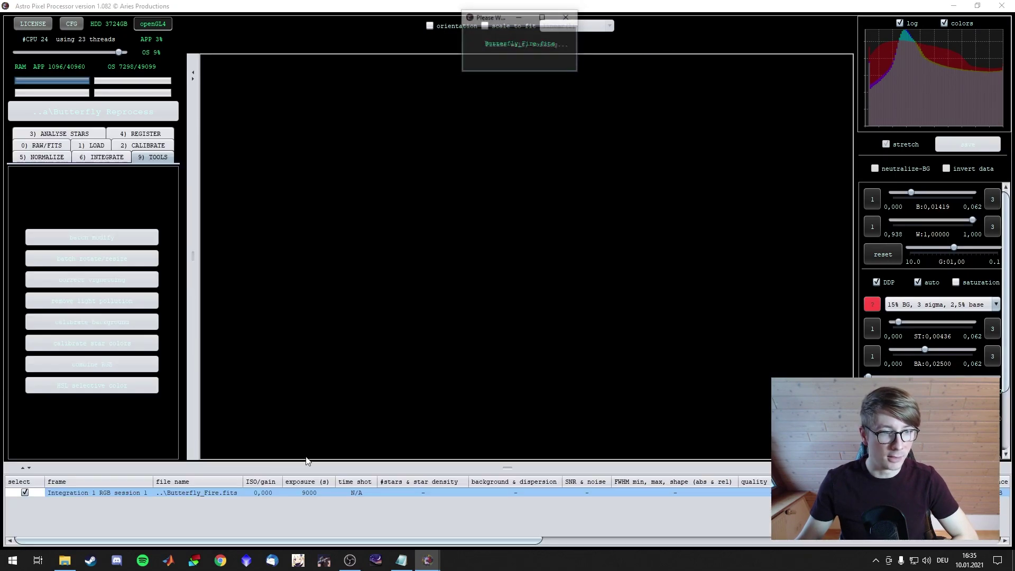
{"action": "left_click", "coordinate": [525, 313]}
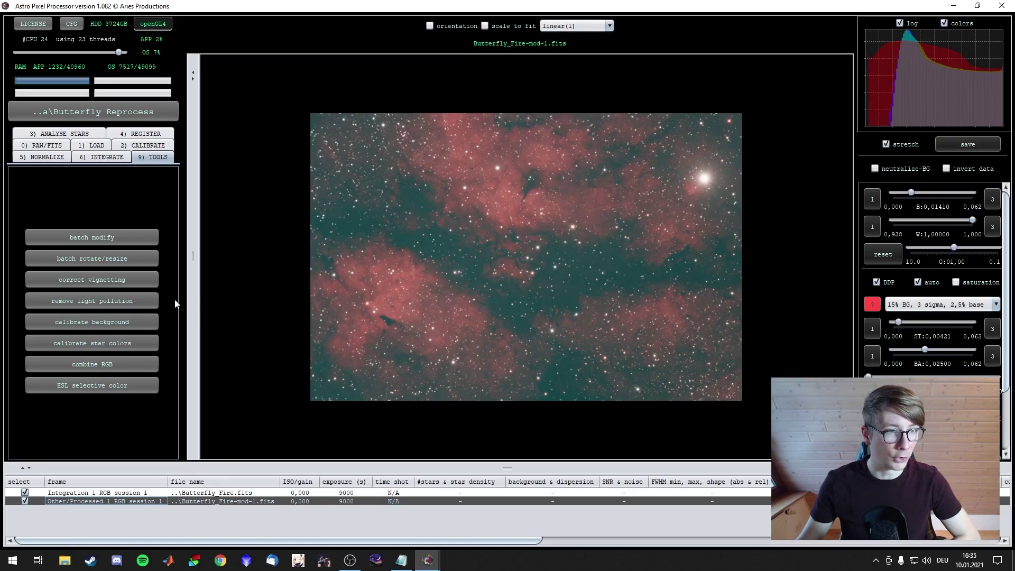
Start light-pollution removal and set a saturated 20% BG, 3 sigma, 0,0% base preview stretch.
{"action": "left_click", "coordinate": [143, 300]}
{"action": "left_click", "coordinate": [652, 297]}
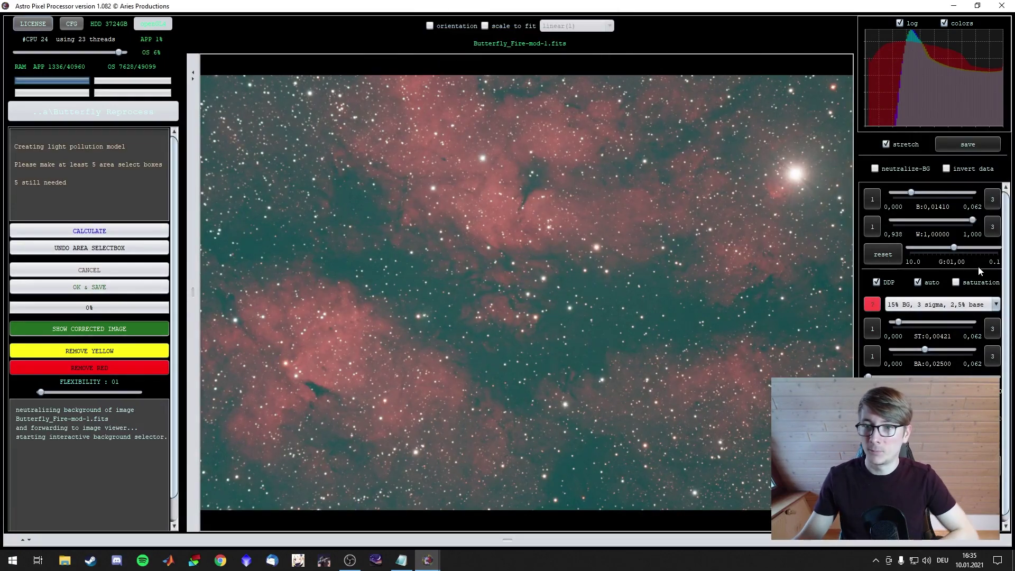
{"action": "left_click", "coordinate": [962, 283]}
{"action": "left_click", "coordinate": [941, 304]}
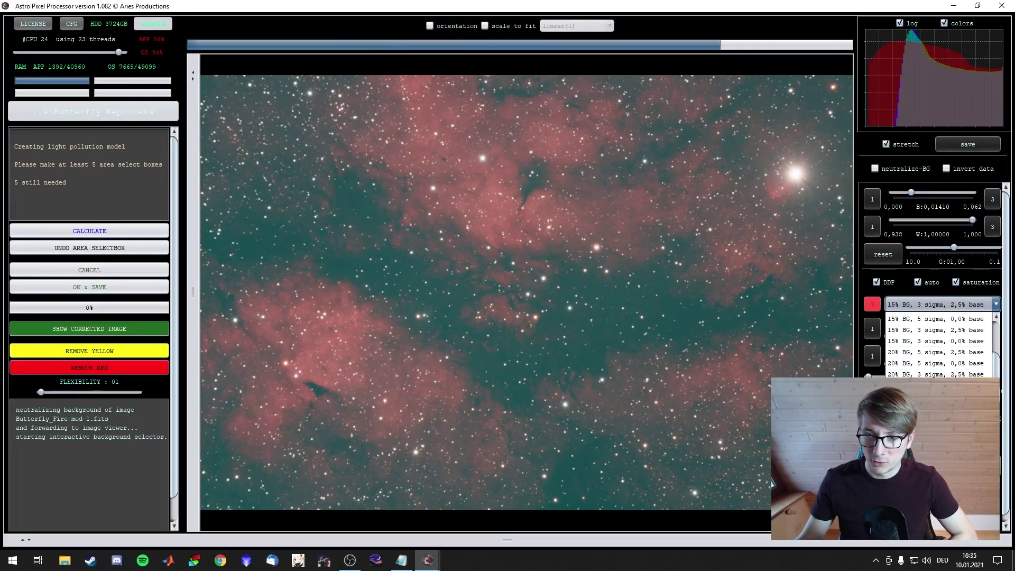
{"action": "left_click", "coordinate": [930, 373]}
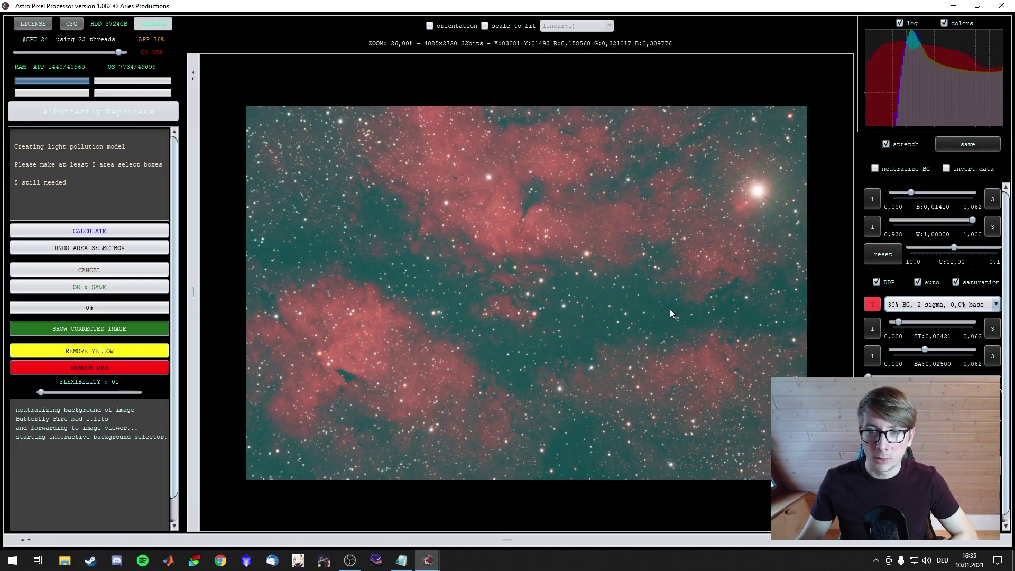
{"action": "left_click", "coordinate": [907, 305]}
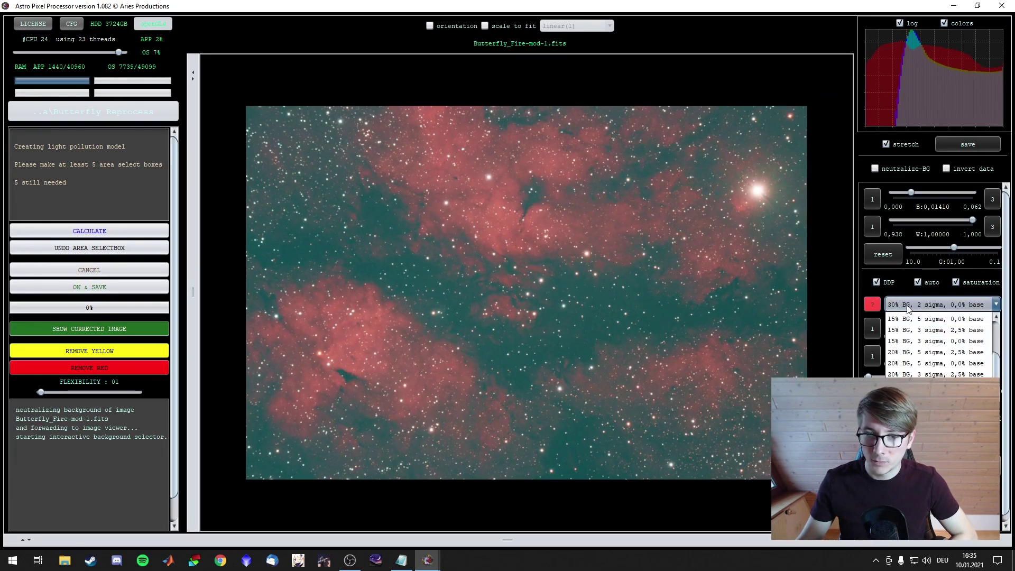
{"action": "left_click", "coordinate": [931, 385]}
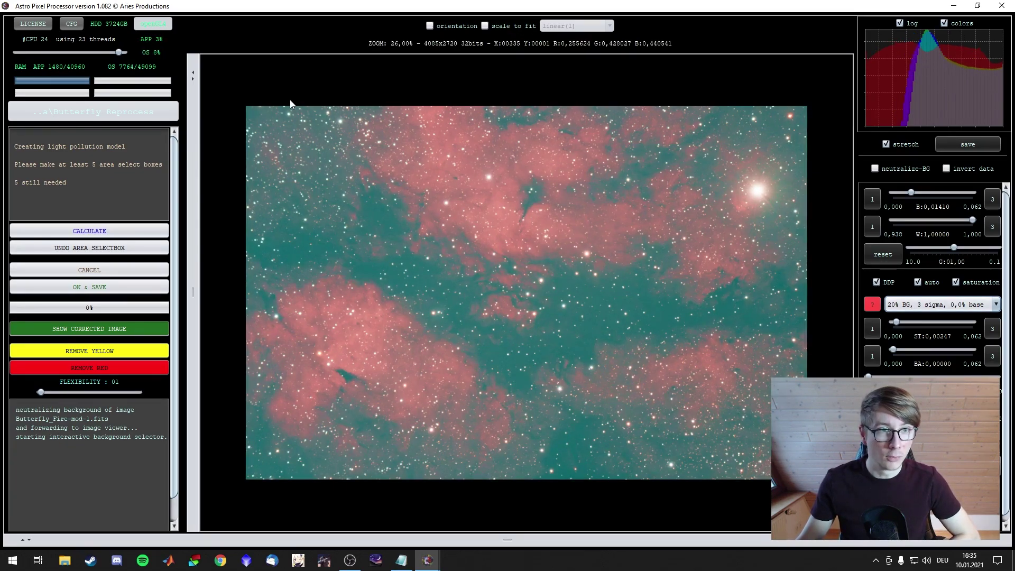
Place seven background samples in dark corners, the dark lane and starless patches.
{"action": "left_click_drag", "start_coordinate": [252, 110], "coordinate": [254, 117]}
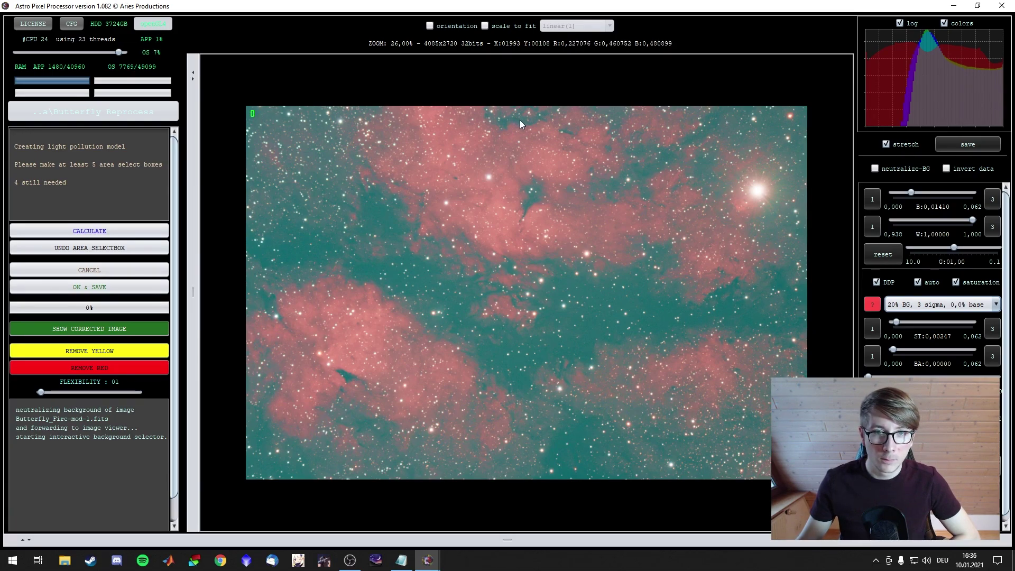
{"action": "left_click_drag", "start_coordinate": [522, 123], "coordinate": [522, 123]}
{"action": "left_click_drag", "start_coordinate": [799, 110], "coordinate": [802, 114]}
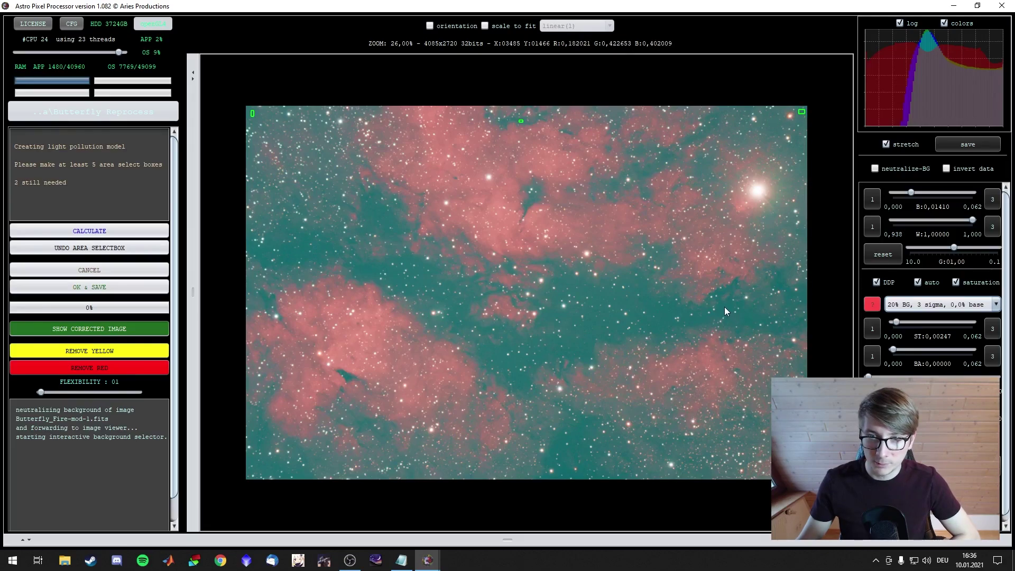
{"action": "left_click_drag", "start_coordinate": [634, 303], "coordinate": [638, 306]}
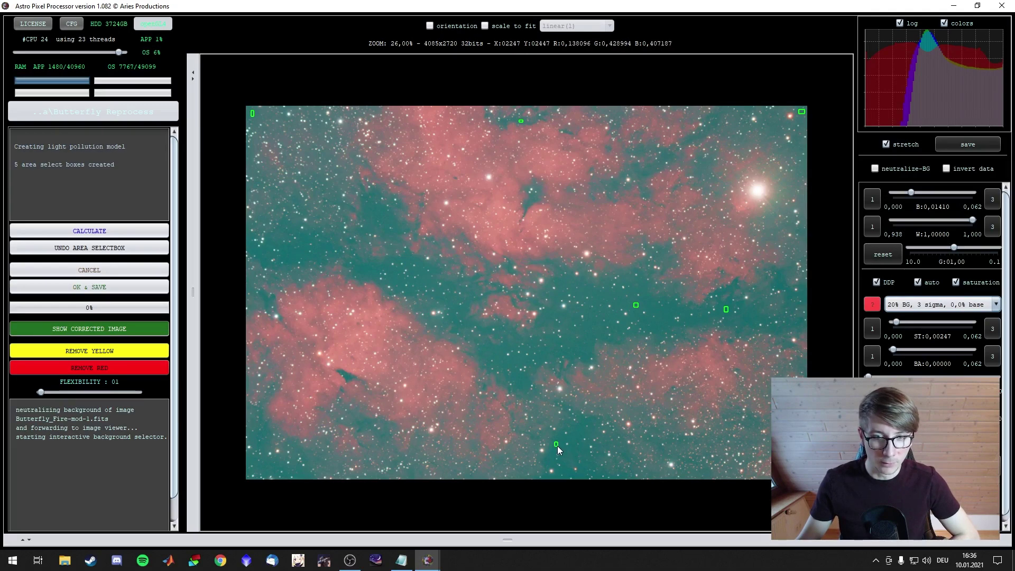
{"action": "left_click_drag", "start_coordinate": [557, 445], "coordinate": [558, 446]}
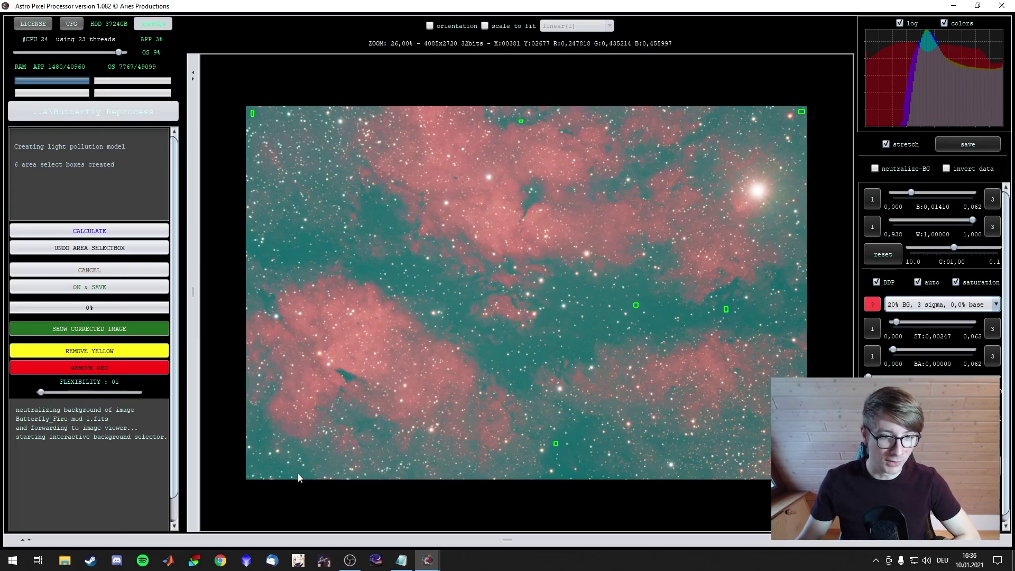
{"action": "left_click_drag", "start_coordinate": [304, 478], "coordinate": [304, 479]}
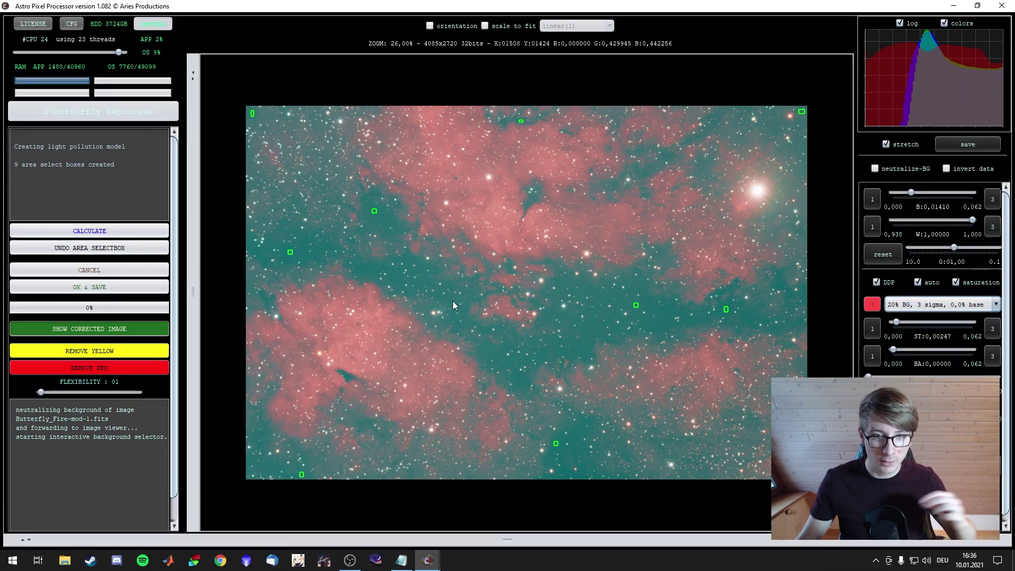
{"action": "scroll", "coordinate": [453, 301], "scroll_direction": "up", "scroll_amount": 6}
{"action": "left_click_drag", "start_coordinate": [383, 201], "coordinate": [383, 201]}
{"action": "scroll", "coordinate": [384, 203], "scroll_direction": "down", "scroll_amount": 4}
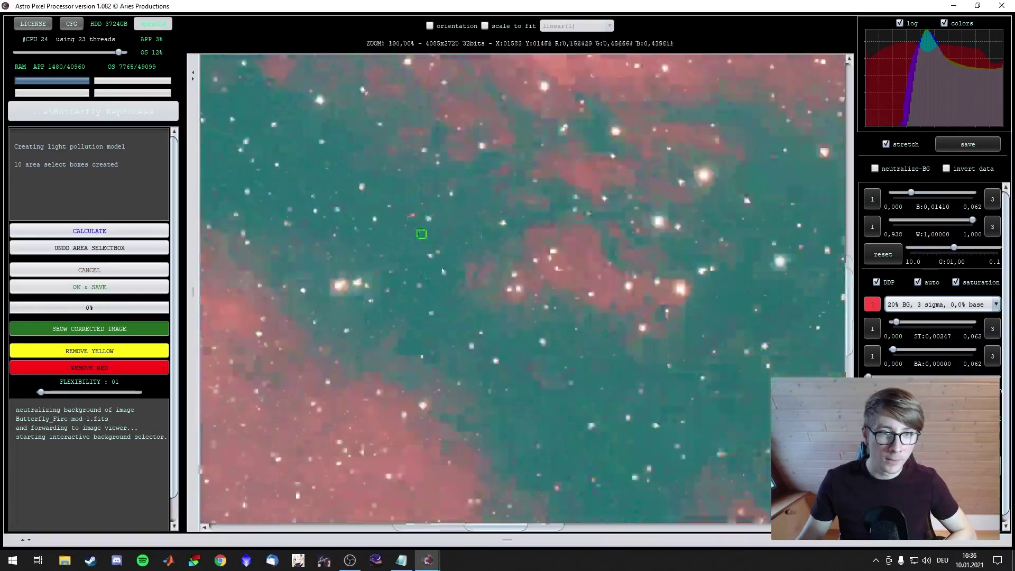
{"action": "scroll", "coordinate": [566, 378], "scroll_direction": "up", "scroll_amount": 4}
{"action": "scroll", "coordinate": [579, 392], "scroll_direction": "down", "scroll_amount": 2}
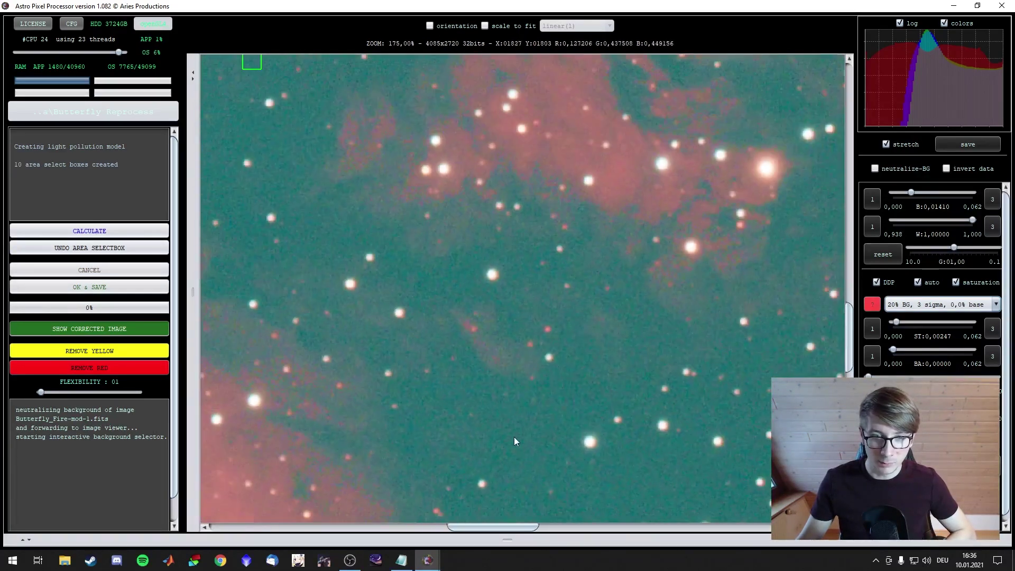
{"action": "scroll", "coordinate": [550, 412], "scroll_direction": "down", "scroll_amount": 4}
{"action": "scroll", "coordinate": [547, 404], "scroll_direction": "up", "scroll_amount": 1}
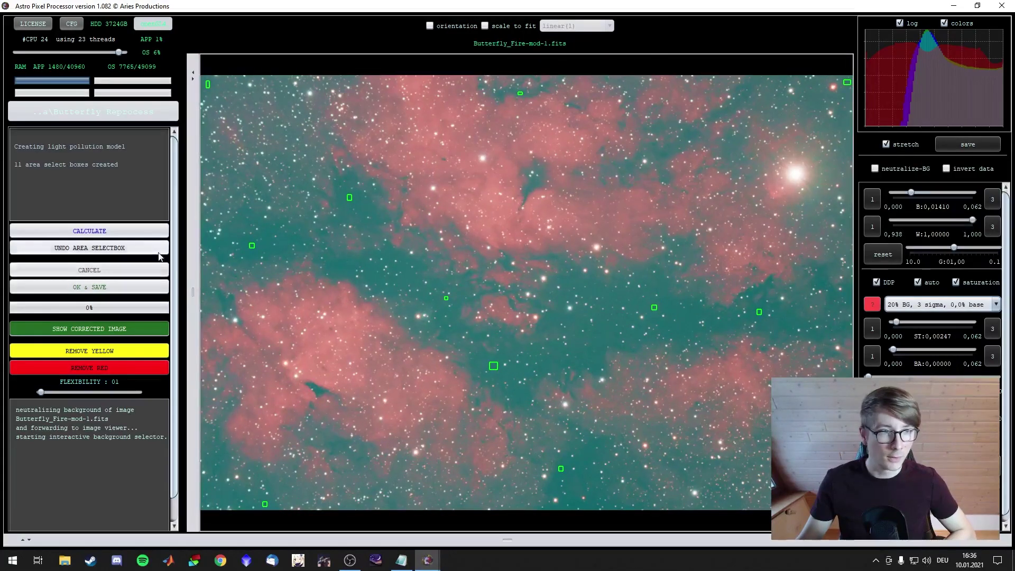
Calculate the gradient model and save the corrected image as Butterfly_Fire-mod-1-lpc-cbg_0.fits.
{"action": "left_click", "coordinate": [158, 232]}
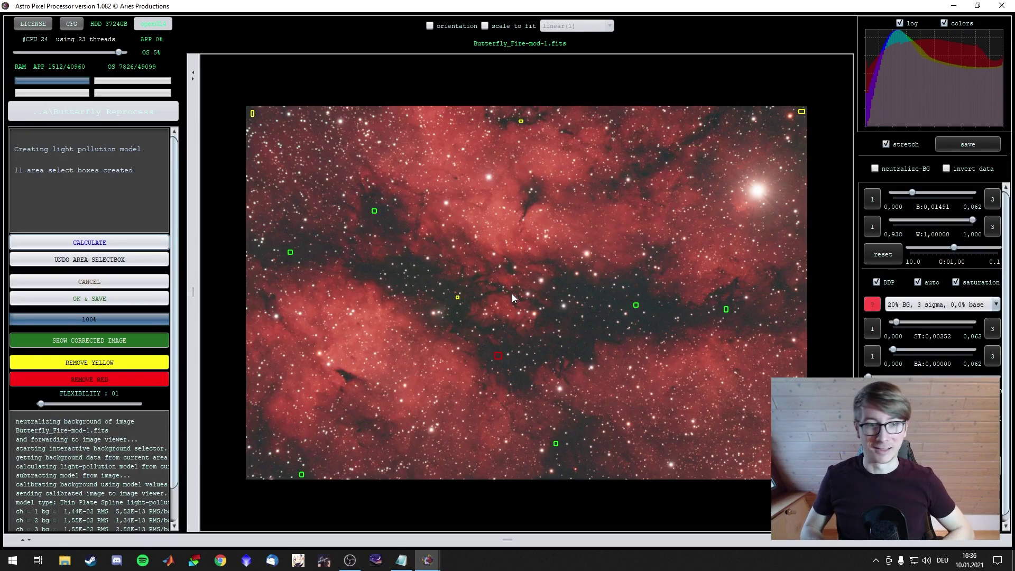
{"action": "left_click", "coordinate": [89, 299]}
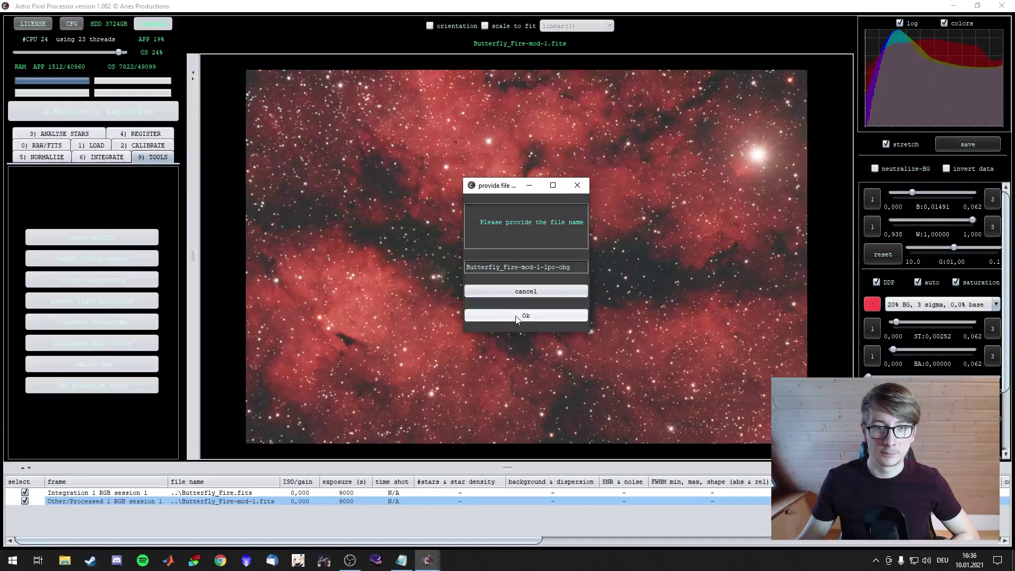
{"action": "left_click", "coordinate": [577, 266]}
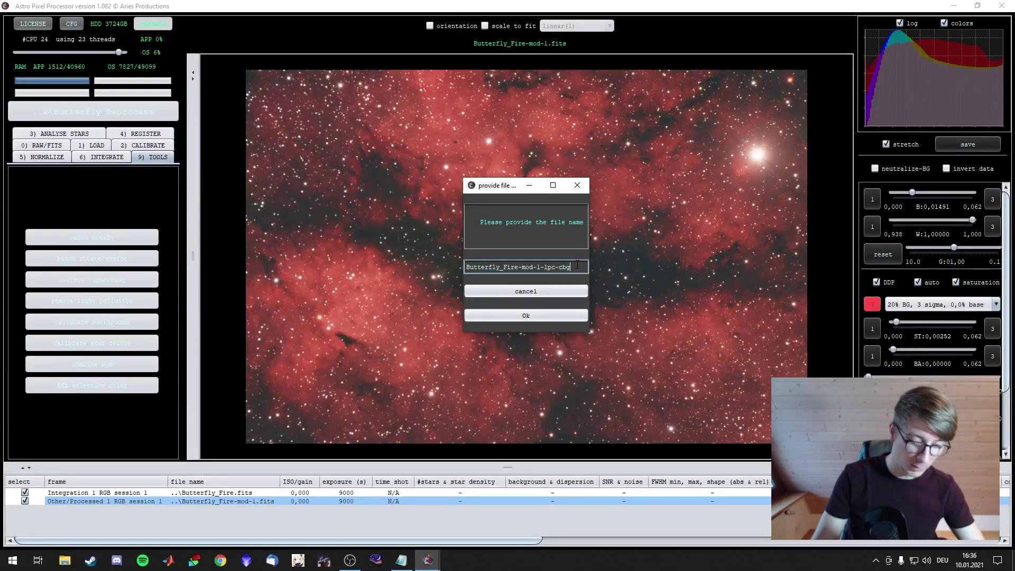
{"action": "type", "text": "_0"}
{"action": "left_click", "coordinate": [525, 315]}
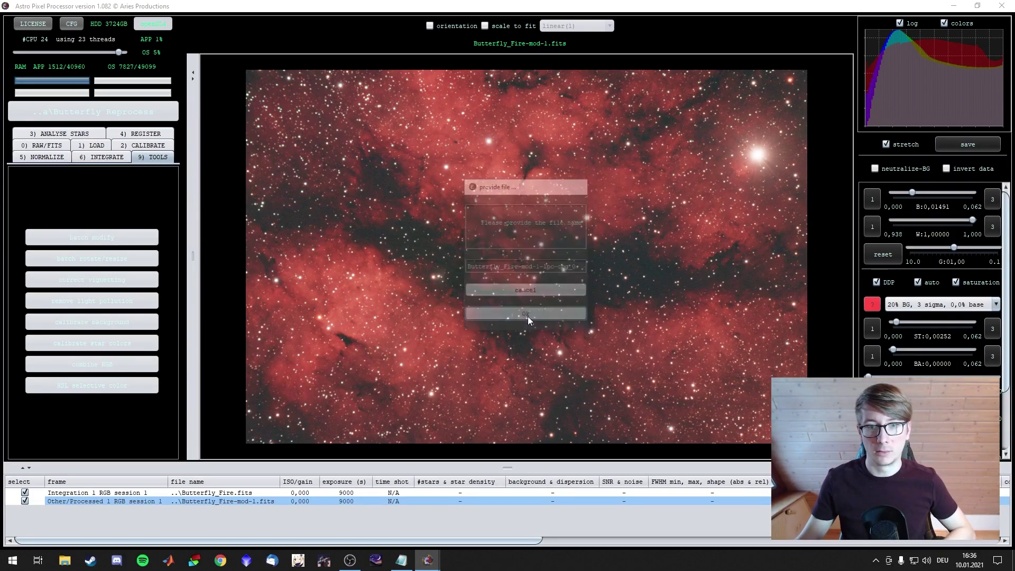
{"action": "left_click", "coordinate": [527, 312]}
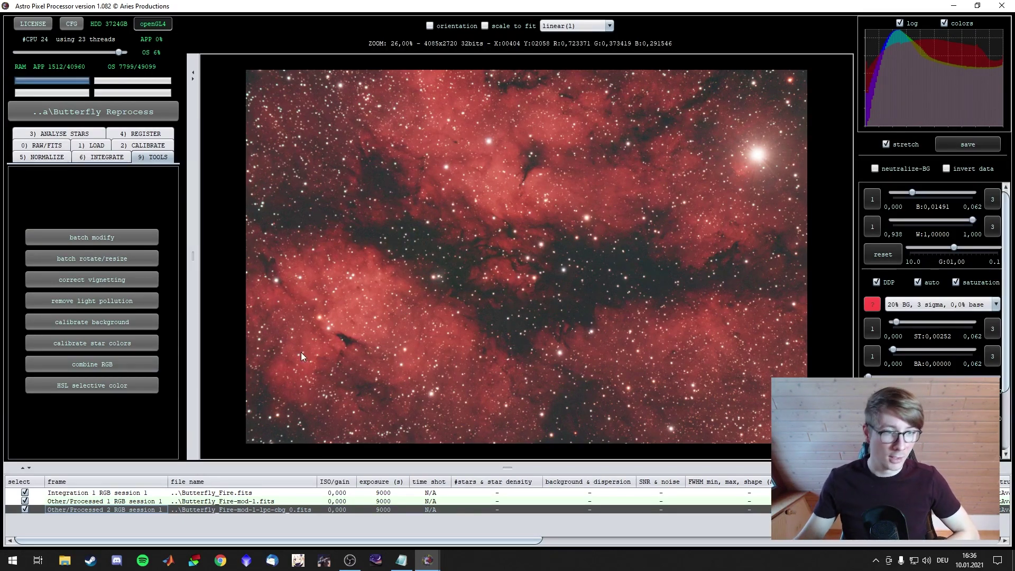
Start star colour calibration and mark star sample areas near the dark lane and top-right corner.
{"action": "left_click", "coordinate": [129, 343]}
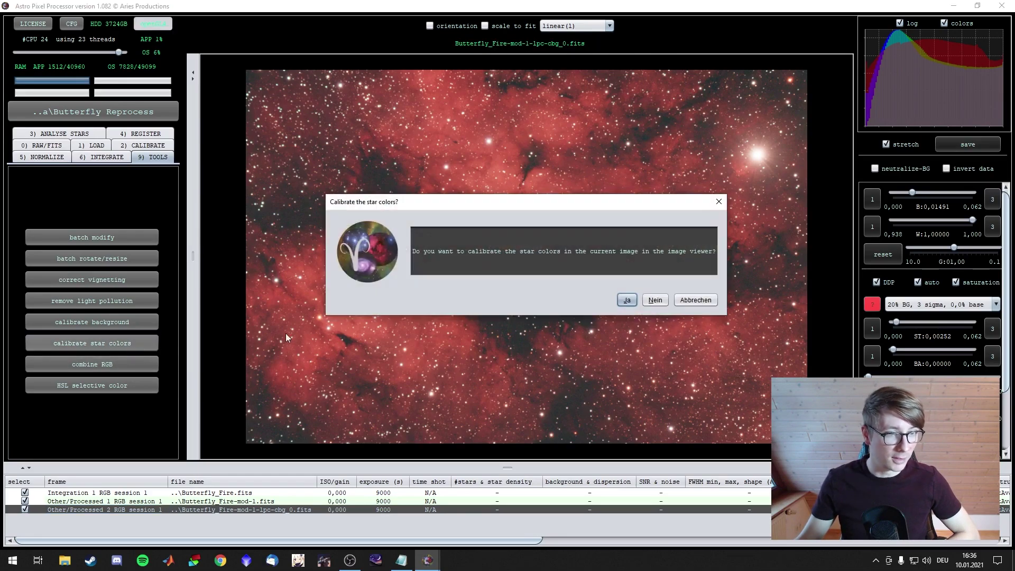
{"action": "left_click", "coordinate": [619, 300]}
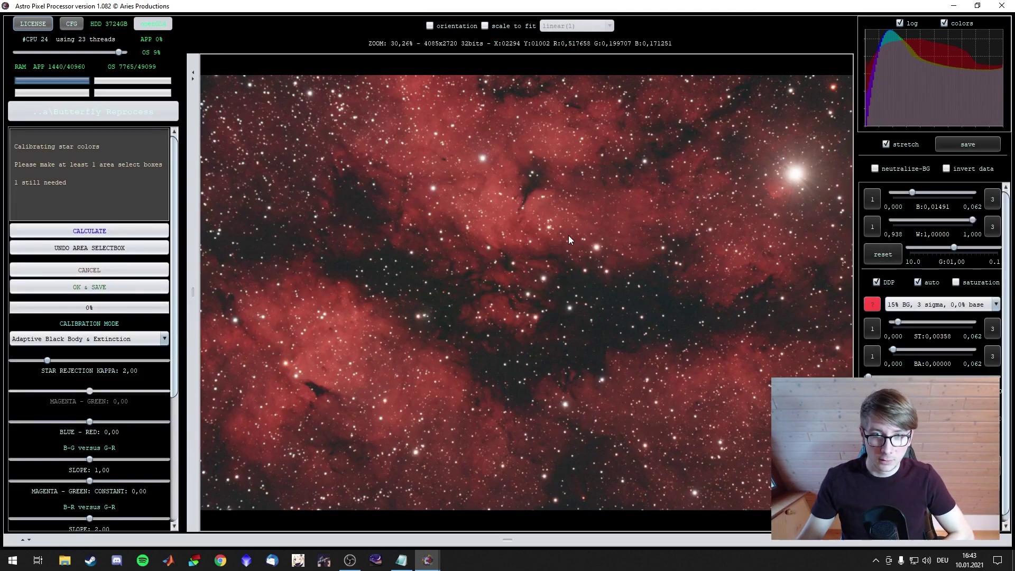
{"action": "left_click_drag", "start_coordinate": [583, 278], "coordinate": [576, 281]}
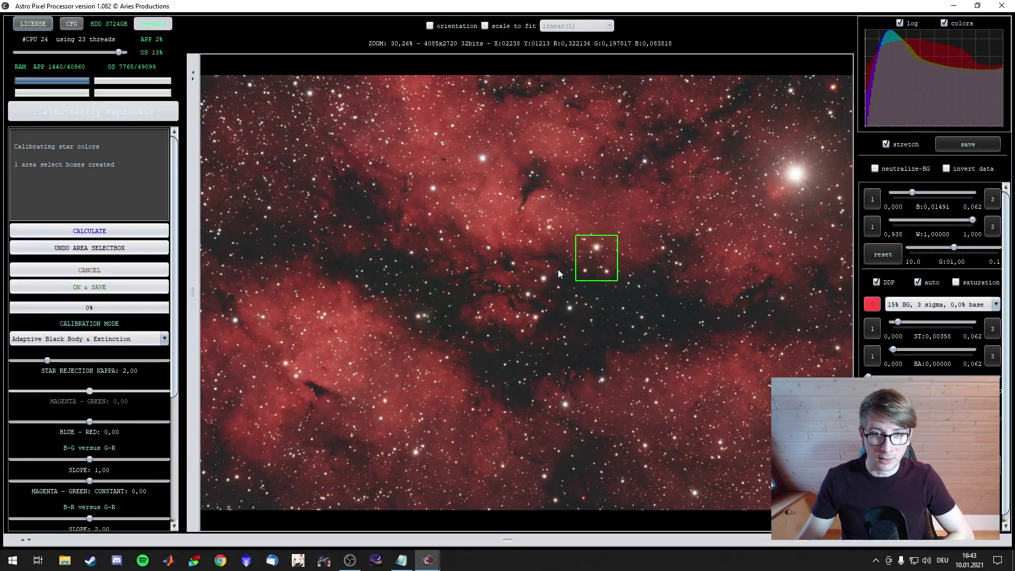
{"action": "left_click_drag", "start_coordinate": [517, 332], "coordinate": [513, 334]}
{"action": "left_click_drag", "start_coordinate": [579, 298], "coordinate": [559, 321]}
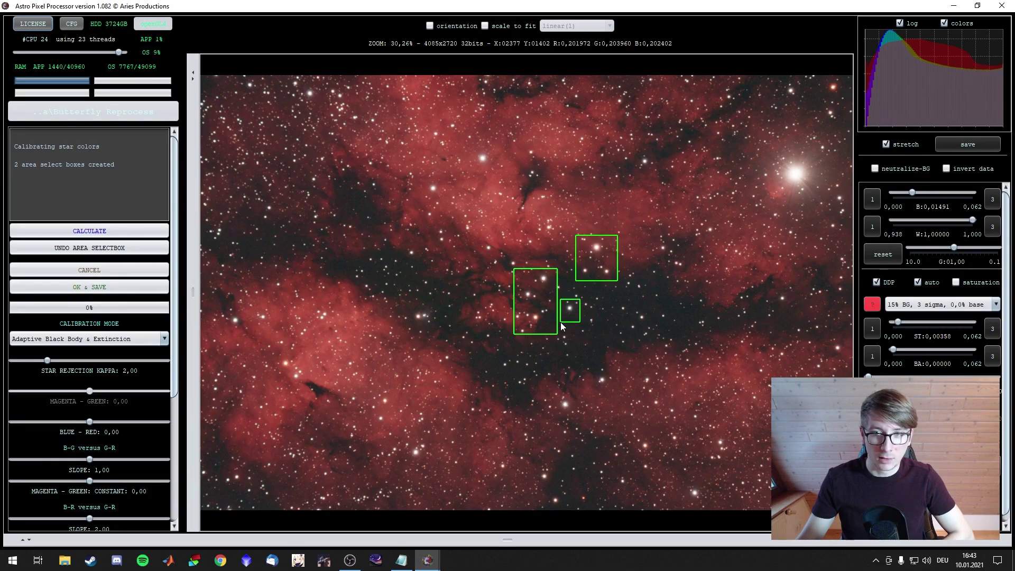
{"action": "mouse_move", "coordinate": [842, 78]}
{"action": "left_mouse_down"}
{"action": "mouse_move", "coordinate": [816, 98]}
{"action": "mouse_move", "coordinate": [781, 101]}
{"action": "left_mouse_up"}
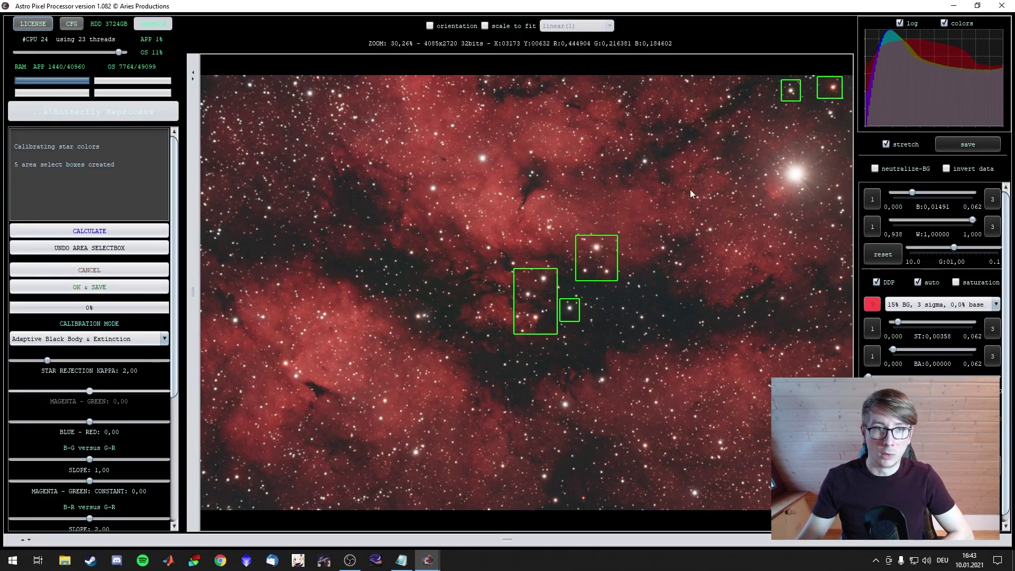
Mark more star areas at the left, upper left and bottom, reaching 13, then run the calibration.
{"action": "scroll", "coordinate": [726, 479], "scroll_direction": "up", "scroll_amount": 5}
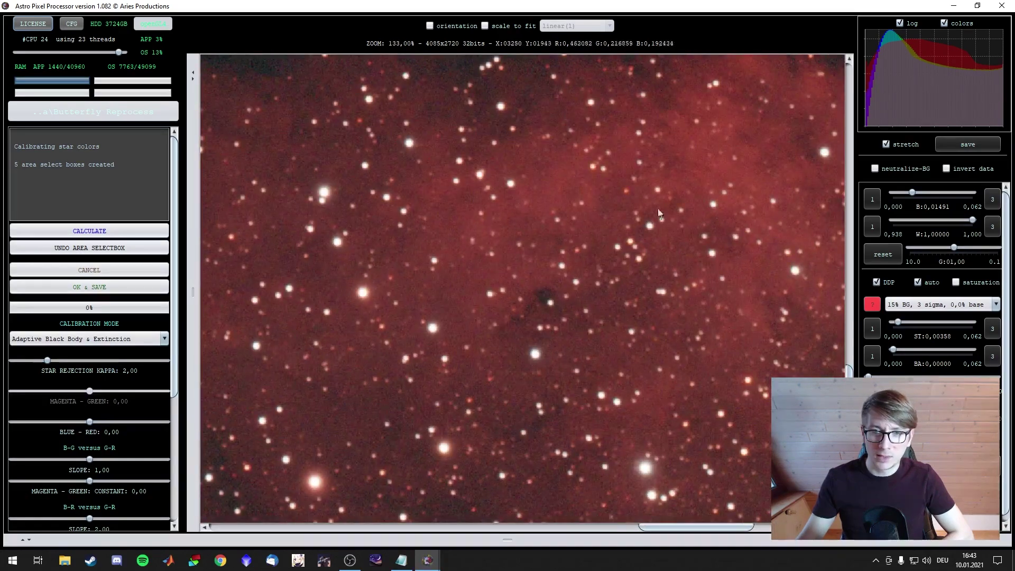
{"action": "scroll", "coordinate": [608, 287], "scroll_direction": "down", "scroll_amount": 5}
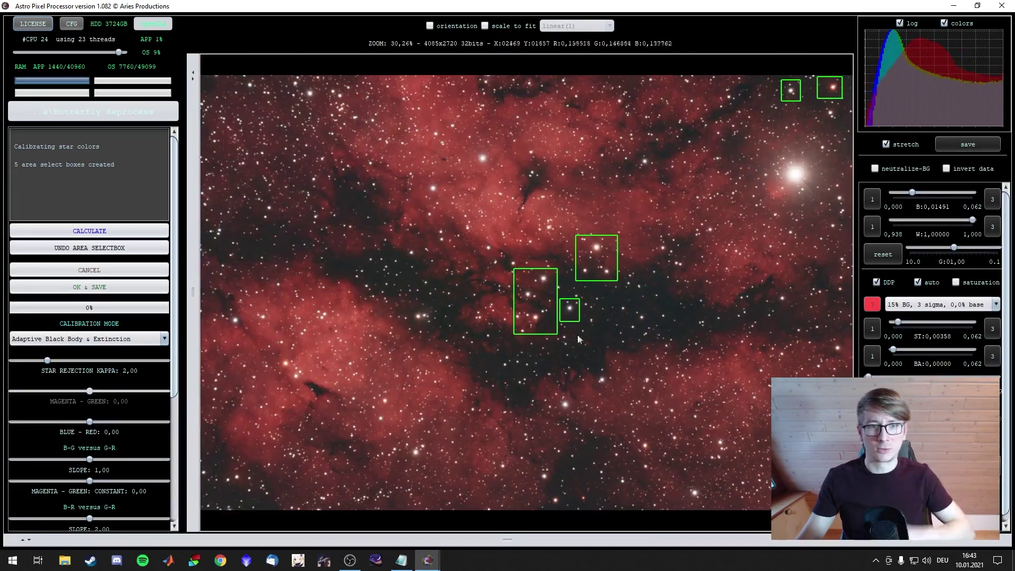
{"action": "scroll", "coordinate": [578, 339], "scroll_direction": "up", "scroll_amount": 1}
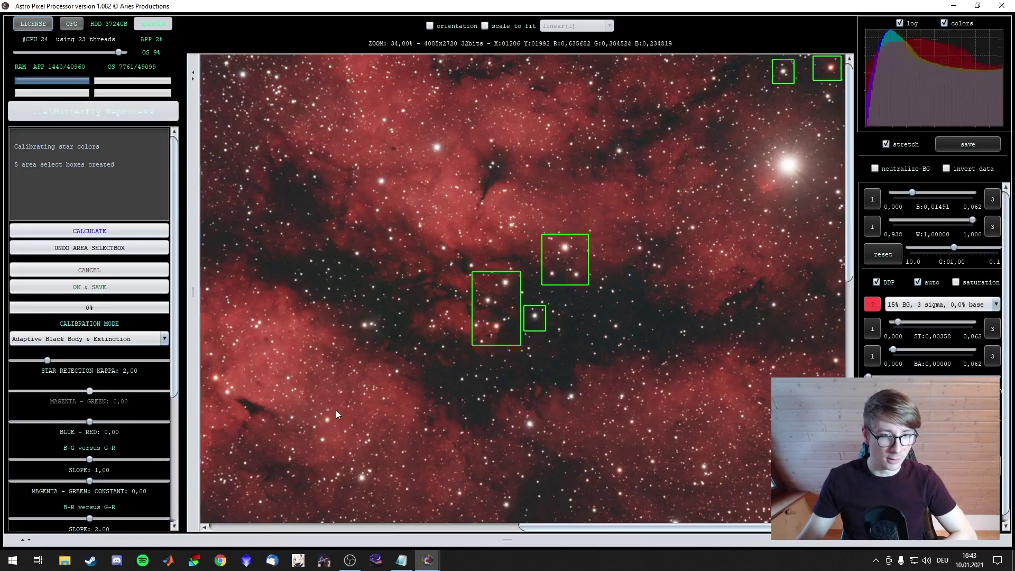
{"action": "left_click_drag", "start_coordinate": [335, 410], "coordinate": [311, 441]}
{"action": "left_click_drag", "start_coordinate": [211, 394], "coordinate": [206, 403]}
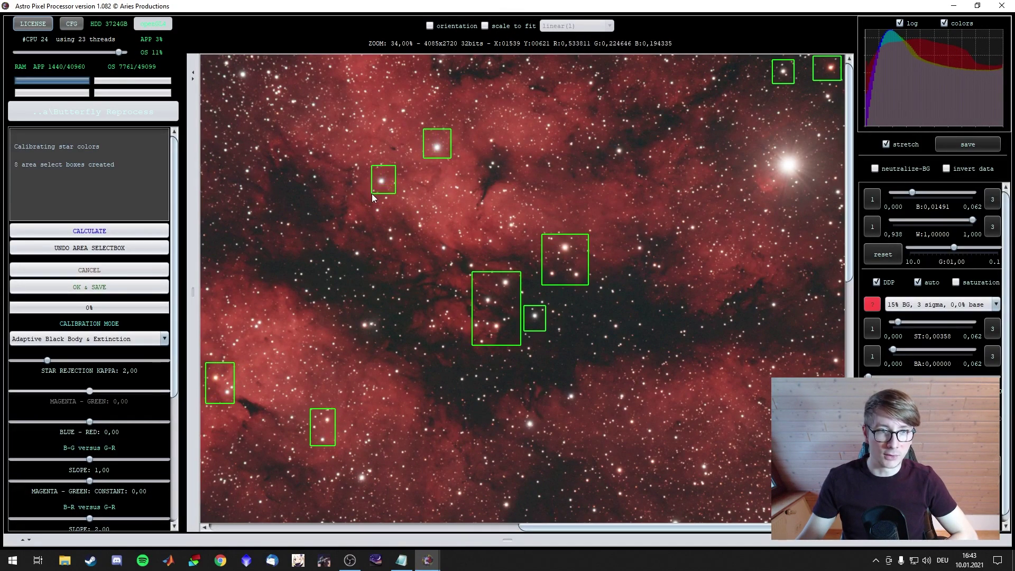
{"action": "left_click_drag", "start_coordinate": [372, 193], "coordinate": [371, 192]}
{"action": "left_click_drag", "start_coordinate": [355, 489], "coordinate": [351, 489]}
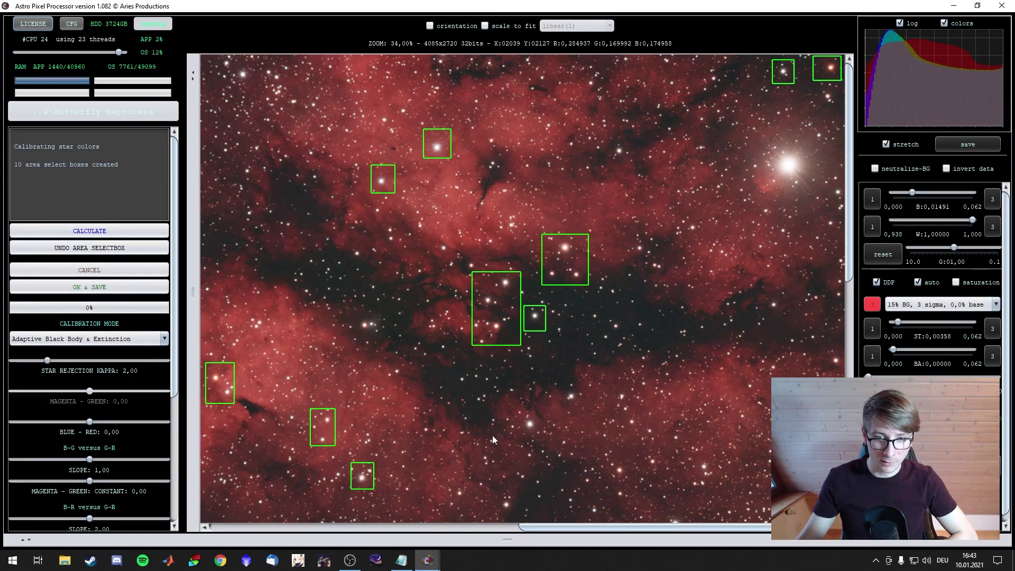
{"action": "left_click_drag", "start_coordinate": [518, 433], "coordinate": [516, 432]}
{"action": "left_click_drag", "start_coordinate": [491, 515], "coordinate": [491, 514]}
{"action": "left_click_drag", "start_coordinate": [613, 475], "coordinate": [625, 462]}
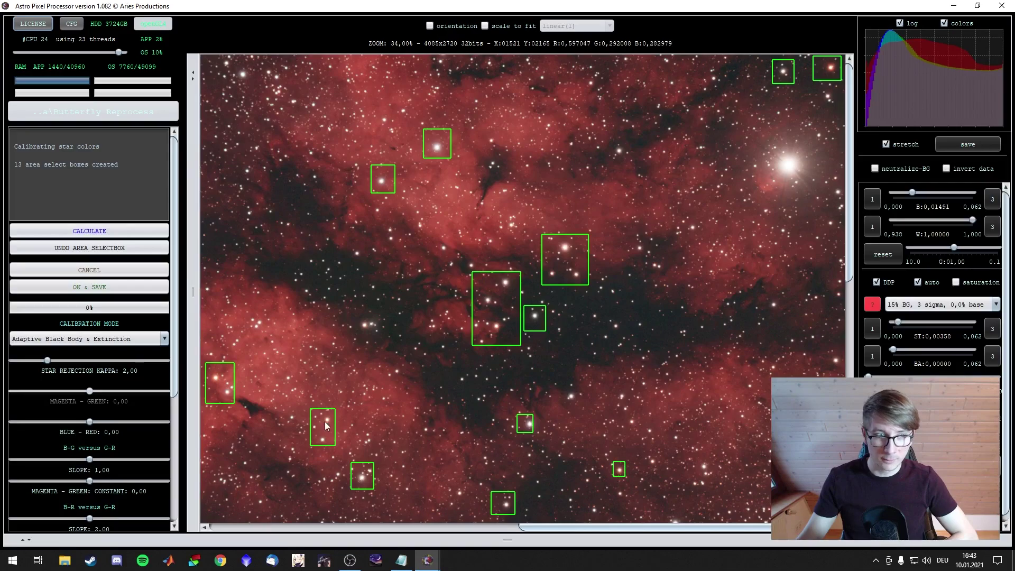
{"action": "left_click", "coordinate": [145, 231]}
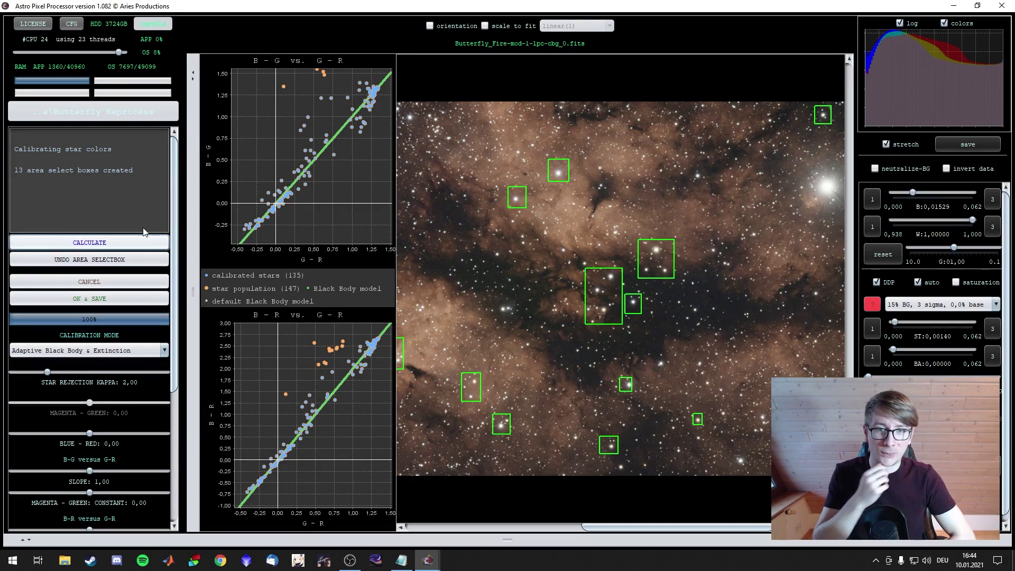
Preview the calibrated star colours with boosted saturation, zooming in to inspect the stars.
{"action": "scroll", "coordinate": [636, 260], "scroll_direction": "up", "scroll_amount": 4}
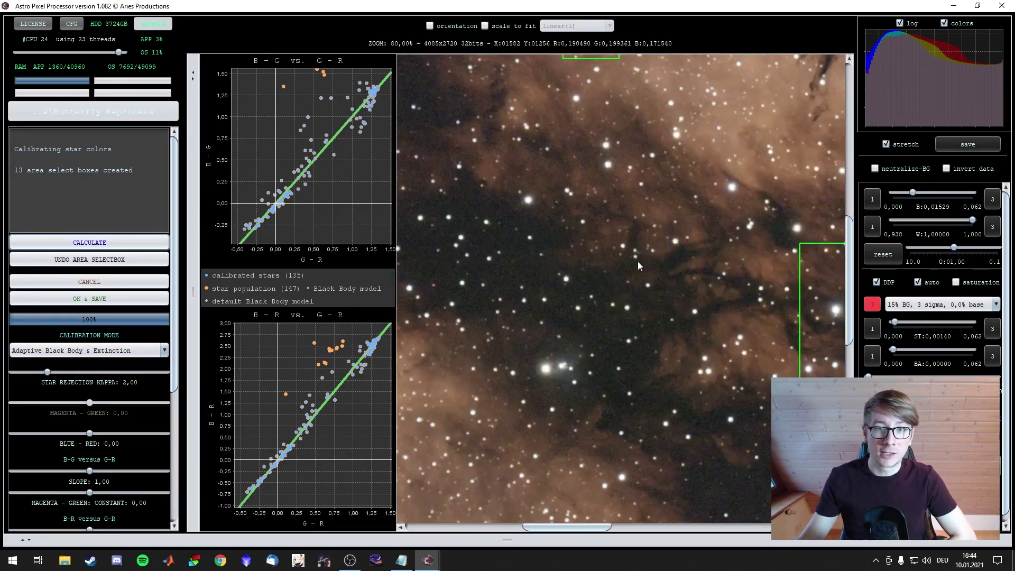
{"action": "scroll", "coordinate": [635, 259], "scroll_direction": "down", "scroll_amount": 4}
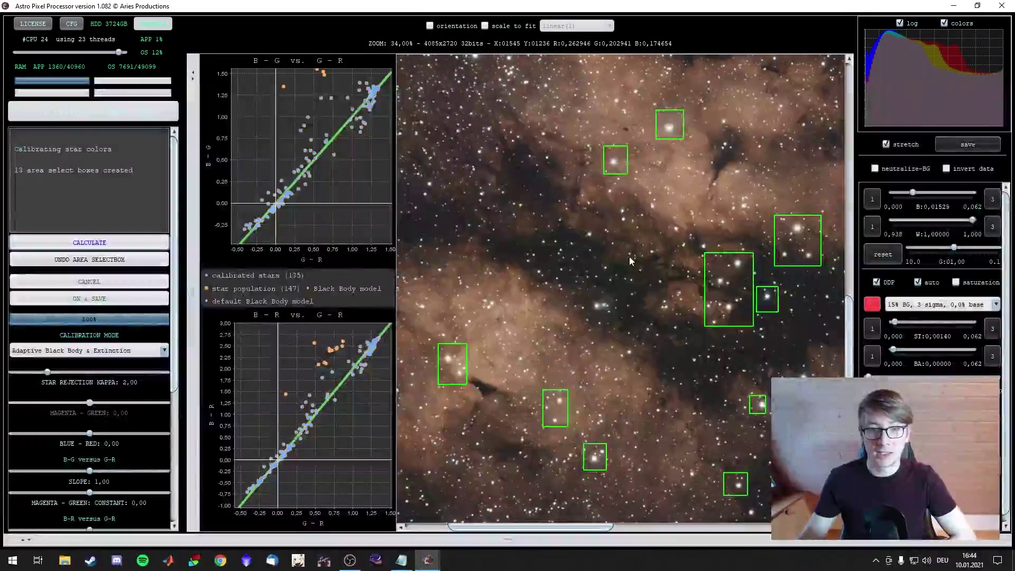
{"action": "scroll", "coordinate": [674, 195], "scroll_direction": "up", "scroll_amount": 3}
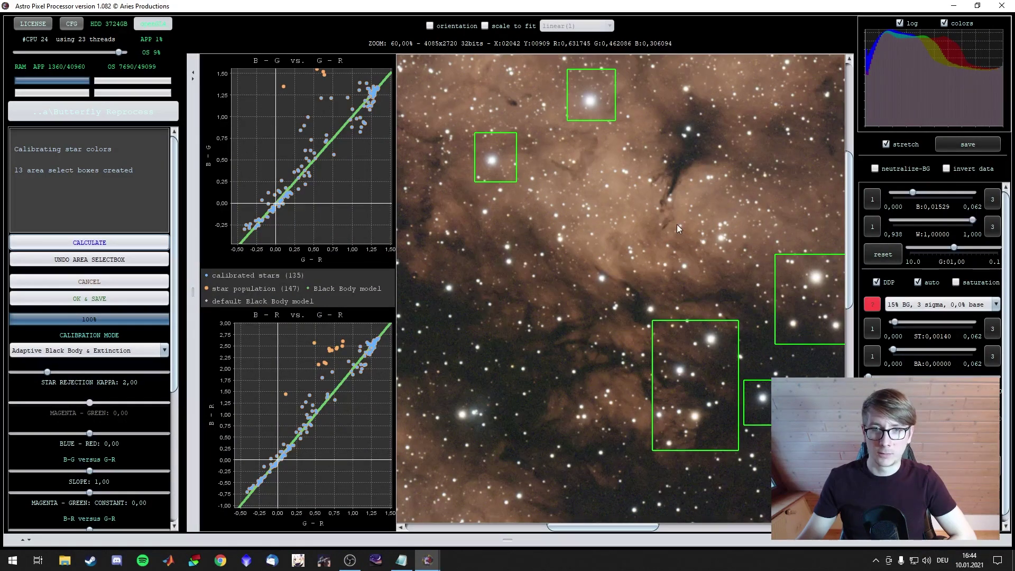
{"action": "scroll", "coordinate": [671, 227], "scroll_direction": "down", "scroll_amount": 3}
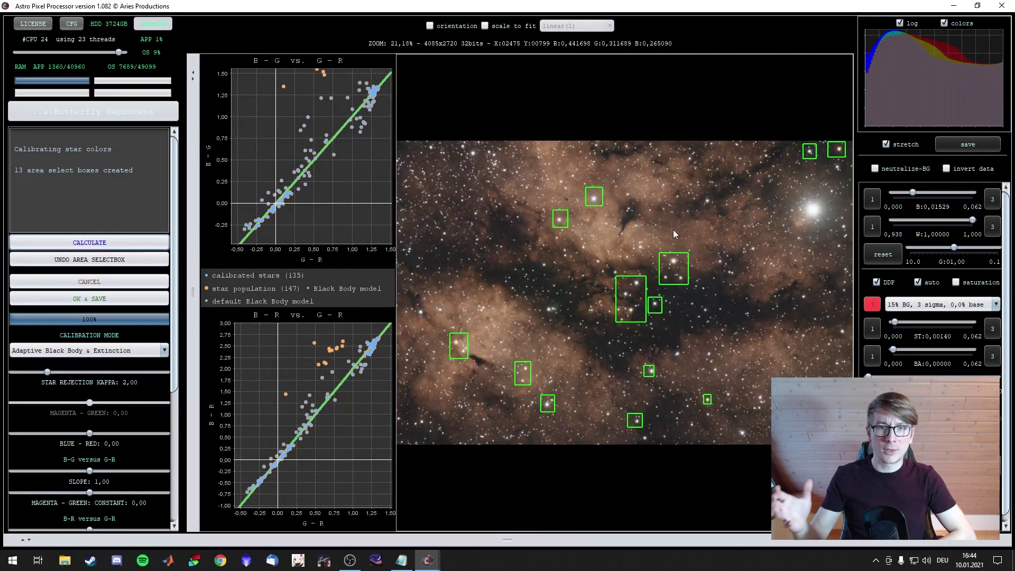
{"action": "left_click", "coordinate": [955, 282]}
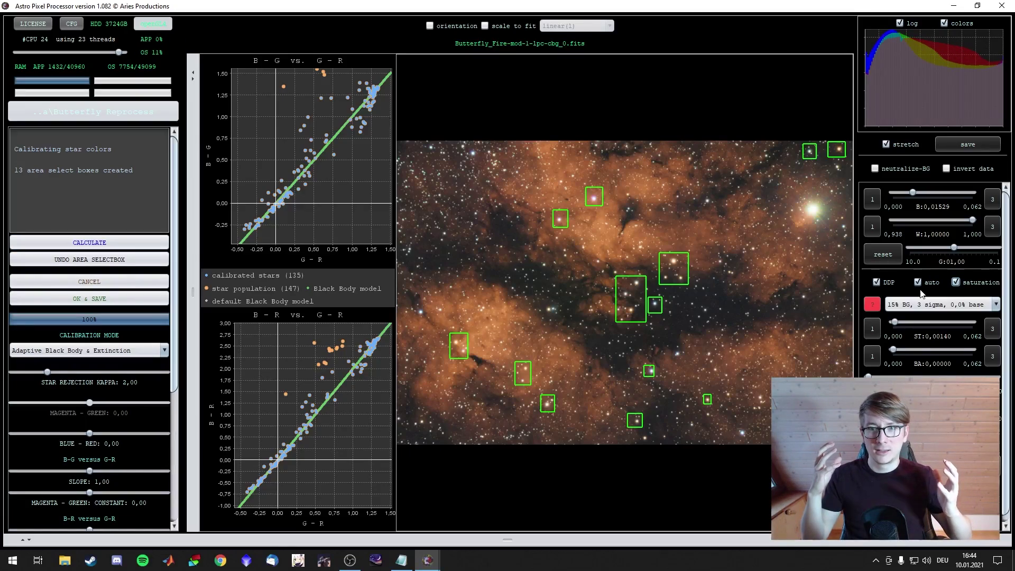
{"action": "scroll", "coordinate": [813, 212], "scroll_direction": "up", "scroll_amount": 5}
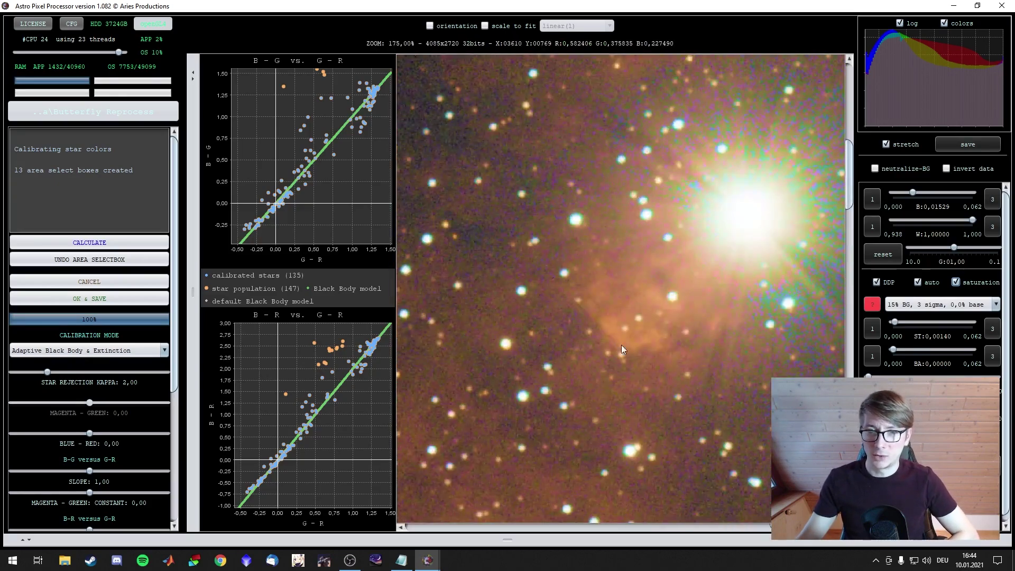
{"action": "scroll", "coordinate": [756, 258], "scroll_direction": "down", "scroll_amount": 8}
{"action": "scroll", "coordinate": [758, 272], "scroll_direction": "down", "scroll_amount": 1}
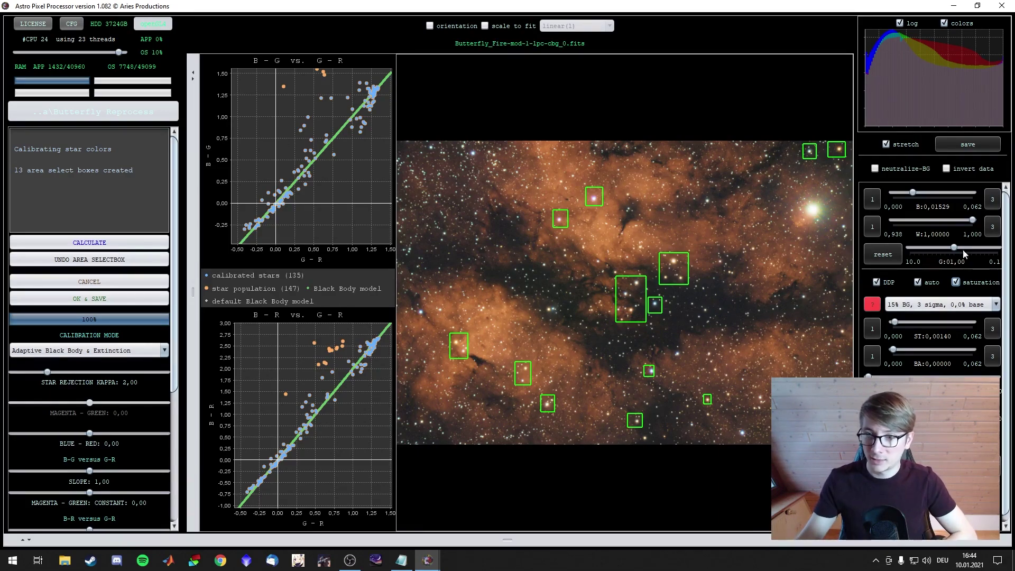
Turn off stretch and saturation previews and save the calibrated image under its suggested FITS name.
{"action": "left_click", "coordinate": [886, 144]}
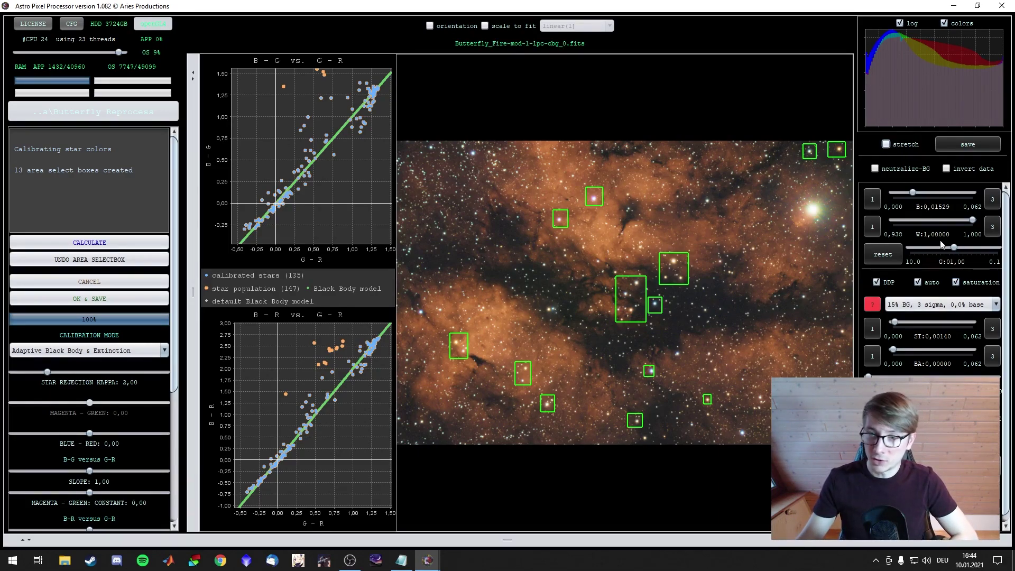
{"action": "left_click", "coordinate": [955, 282]}
{"action": "left_click", "coordinate": [967, 144]}
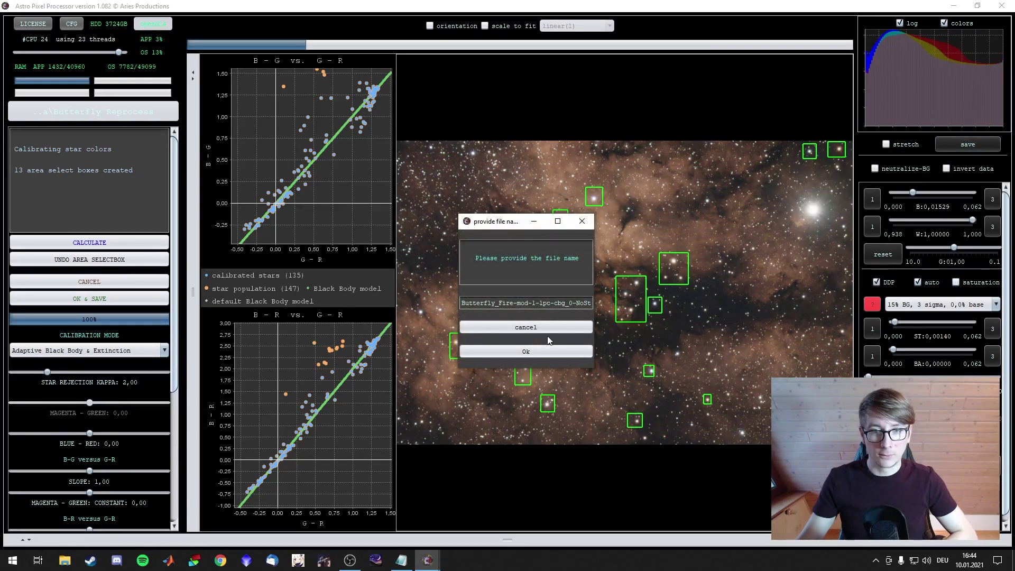
{"action": "left_click", "coordinate": [538, 356]}
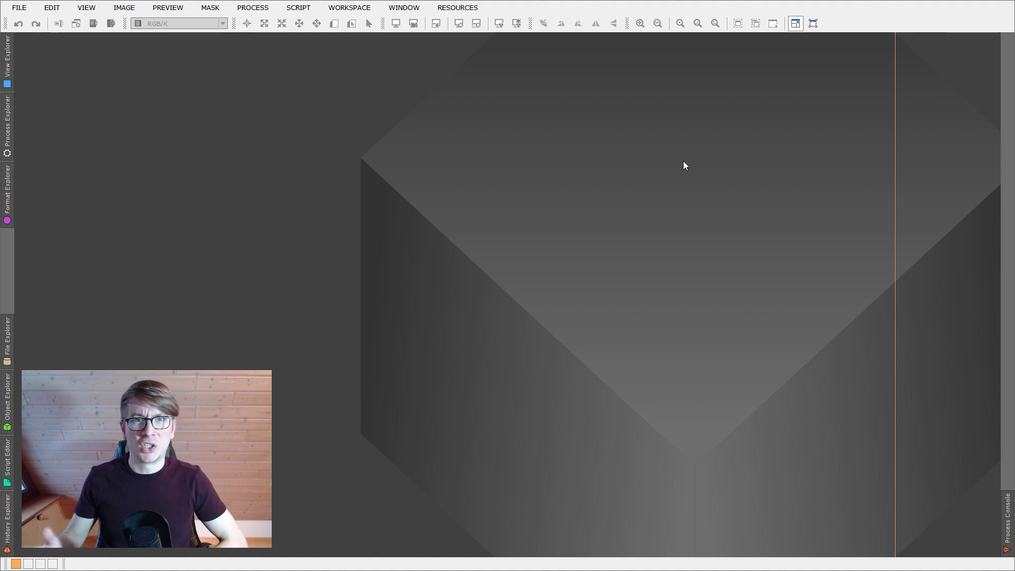
Load the Basic Editing process icon set onto the workspace and bring up the Open Image Files dialog.
{"action": "right_click", "coordinate": [597, 131]}
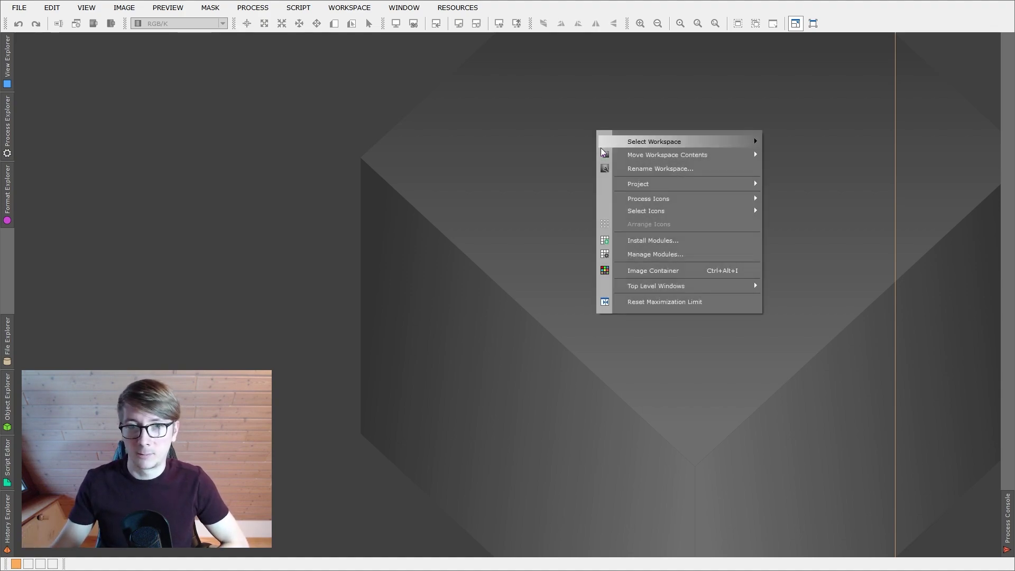
{"action": "mouse_move", "coordinate": [729, 199]}
{"action": "left_click", "coordinate": [798, 200]}
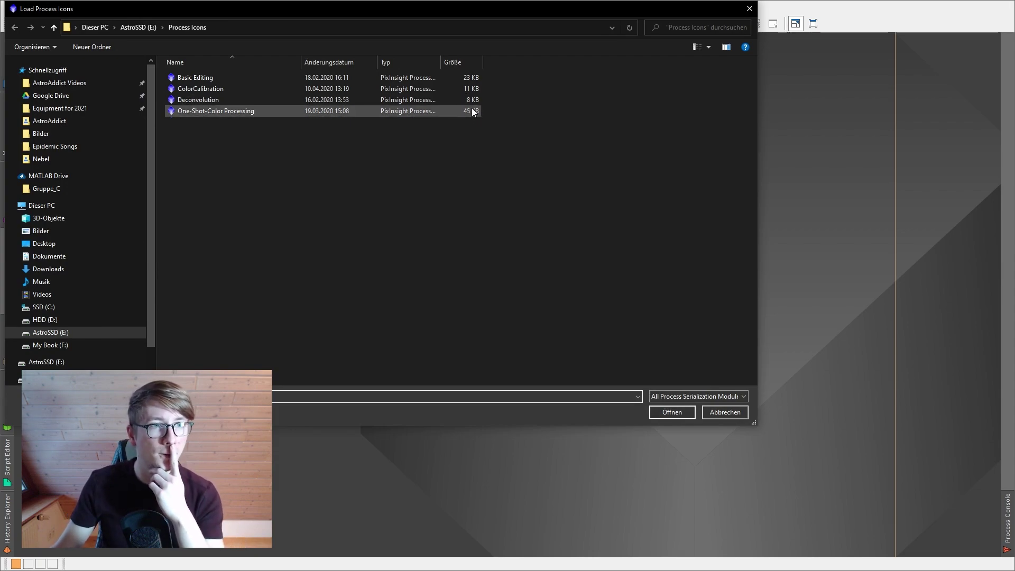
{"action": "left_click", "coordinate": [436, 78]}
{"action": "left_click", "coordinate": [668, 413]}
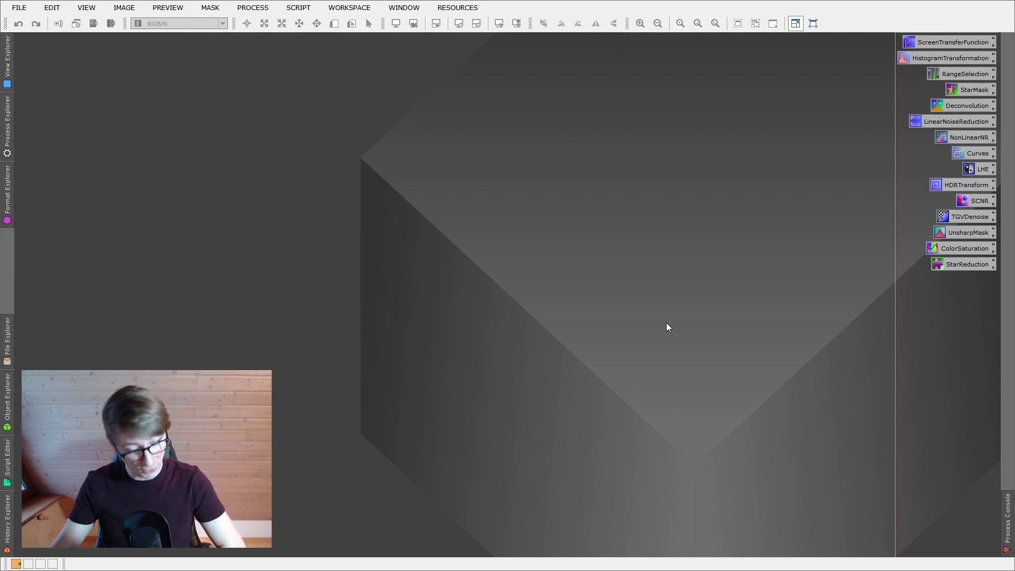
{"action": "double_click", "coordinate": [601, 217]}
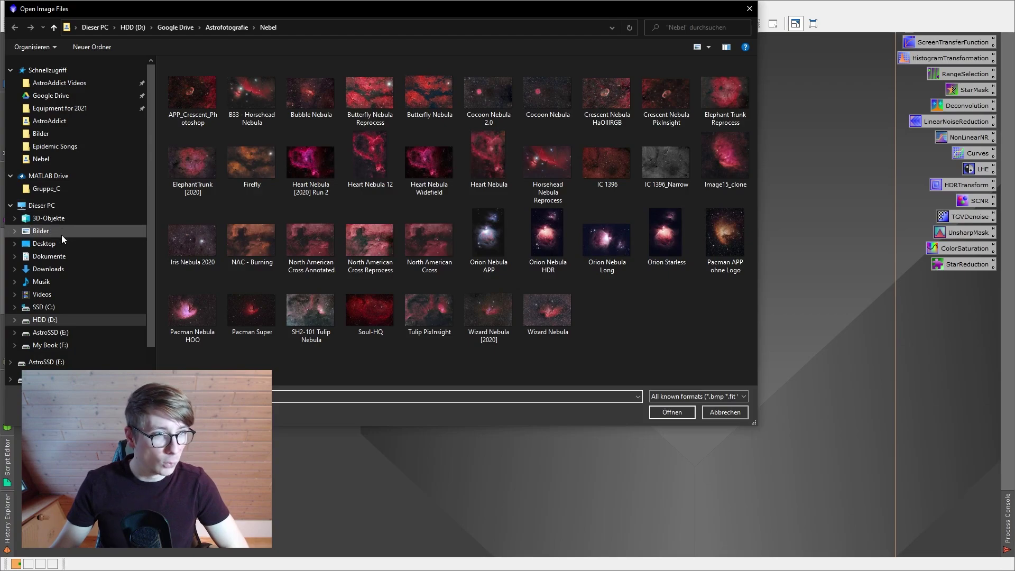
Open Butterfly_Fire-mod-1-lpc-cbg_0-NoSt.fits from the Butterfly Reprocess folder and auto-stretch its display.
{"action": "left_click", "coordinate": [50, 345]}
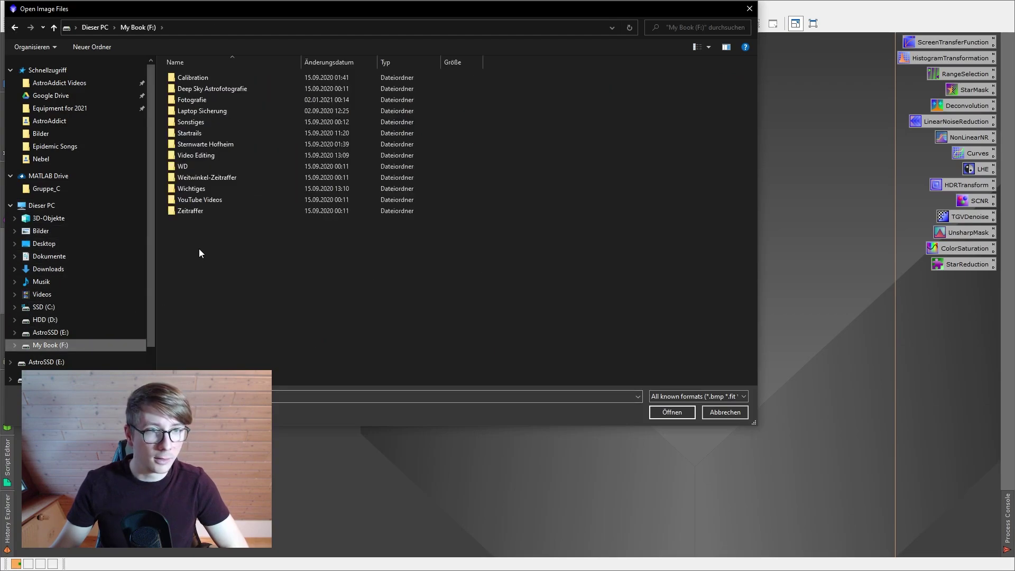
{"action": "double_click", "coordinate": [269, 88]}
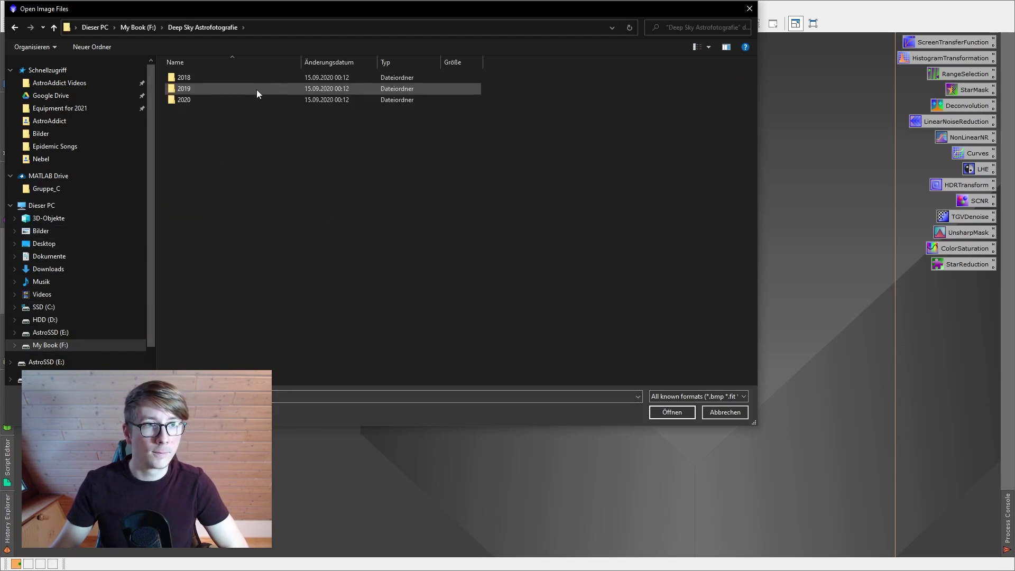
{"action": "double_click", "coordinate": [252, 91]}
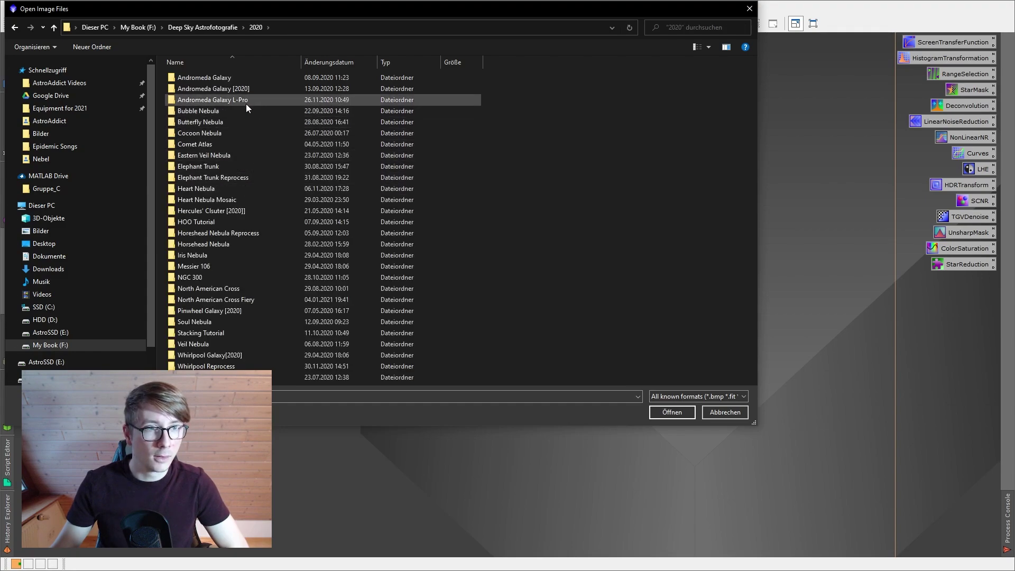
{"action": "double_click", "coordinate": [245, 122]}
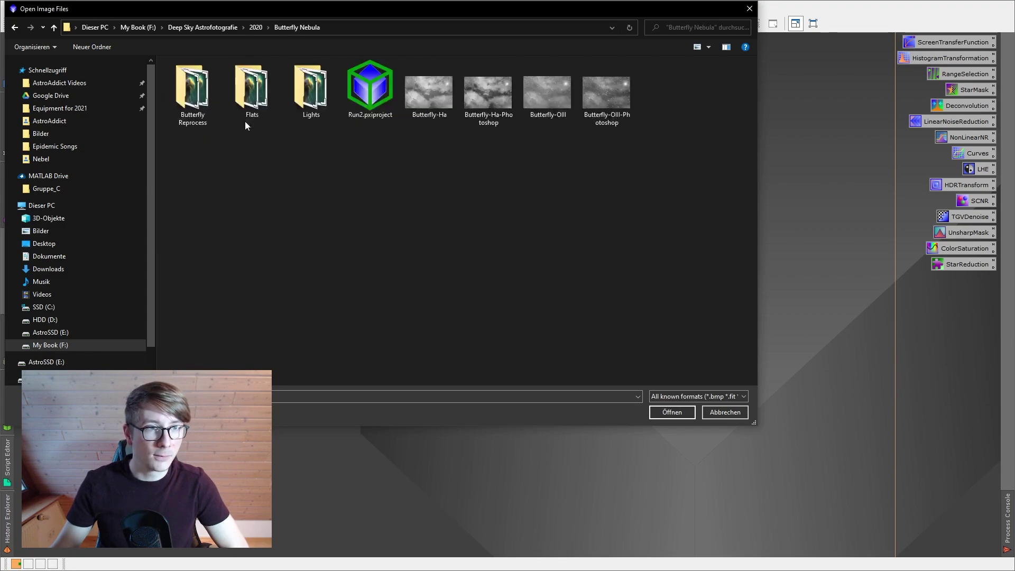
{"action": "left_click", "coordinate": [15, 27]}
{"action": "double_click", "coordinate": [213, 122]}
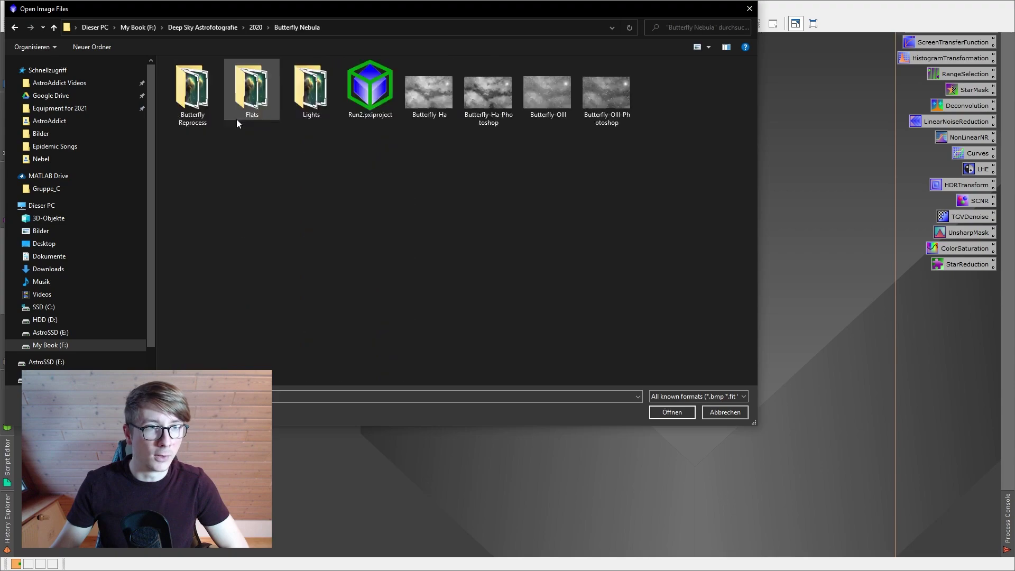
{"action": "double_click", "coordinate": [193, 101]}
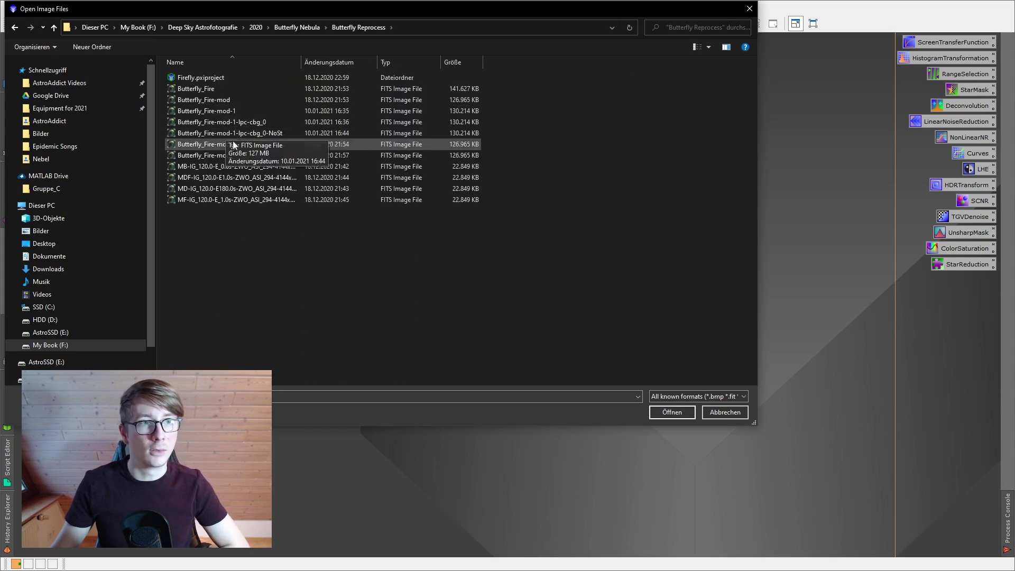
{"action": "left_click", "coordinate": [288, 134]}
{"action": "left_click", "coordinate": [671, 411]}
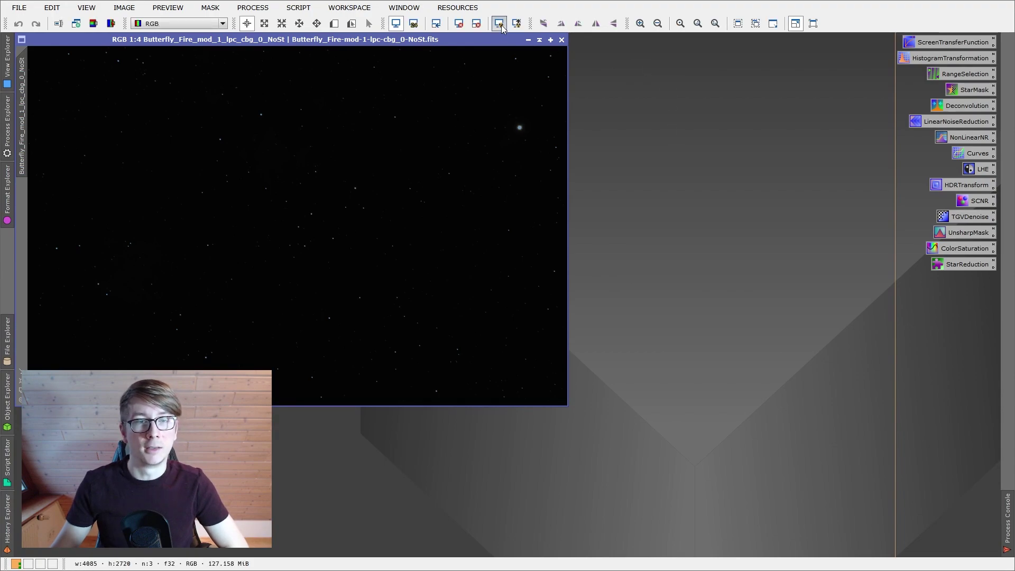
{"action": "left_click", "coordinate": [499, 24]}
Open MultiscaleLinearTransform and enable noise reduction on detail layers 1, 2 and 3.
{"action": "mouse_move", "coordinate": [489, 39]}
{"action": "left_mouse_down"}
{"action": "mouse_move", "coordinate": [496, 65]}
{"action": "mouse_move", "coordinate": [491, 42]}
{"action": "left_mouse_up"}
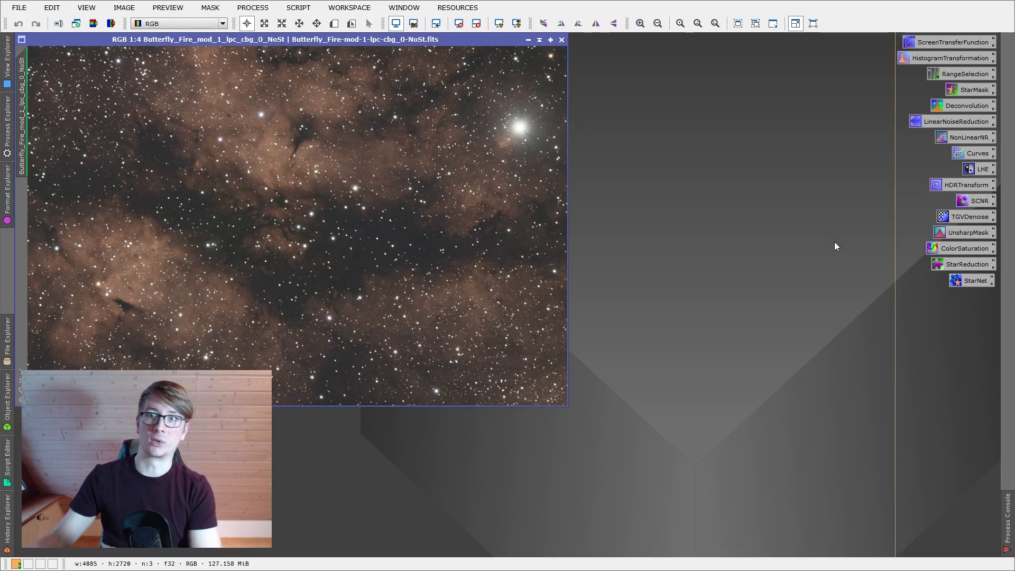
{"action": "double_click", "coordinate": [953, 120]}
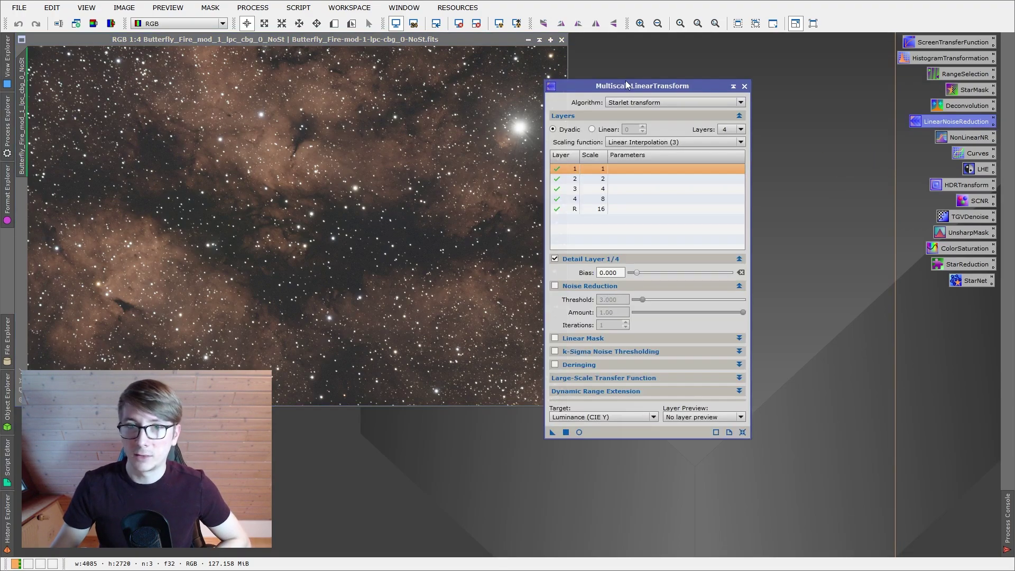
{"action": "left_click_drag", "start_coordinate": [629, 86], "coordinate": [679, 67]}
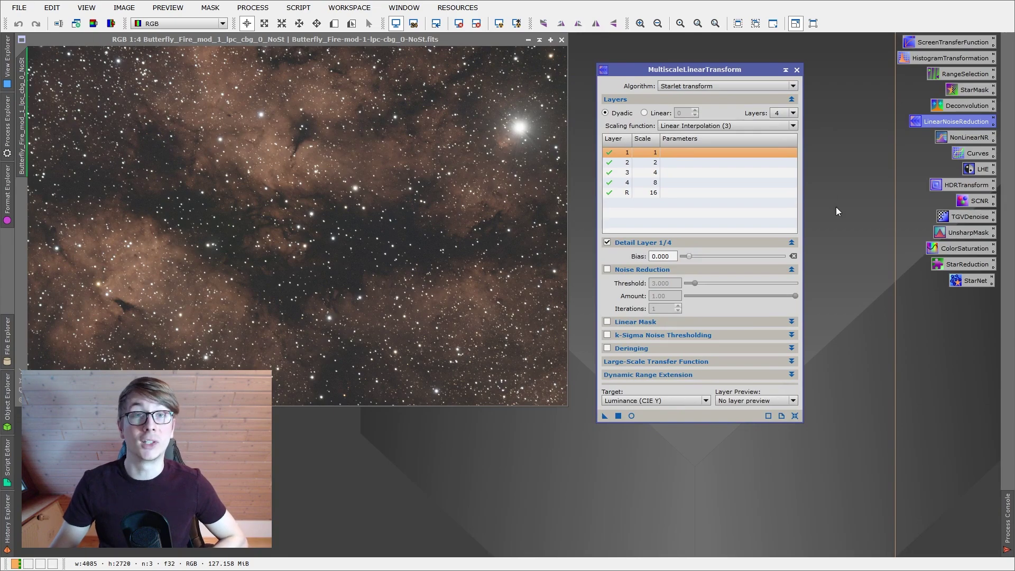
{"action": "left_click", "coordinate": [607, 270]}
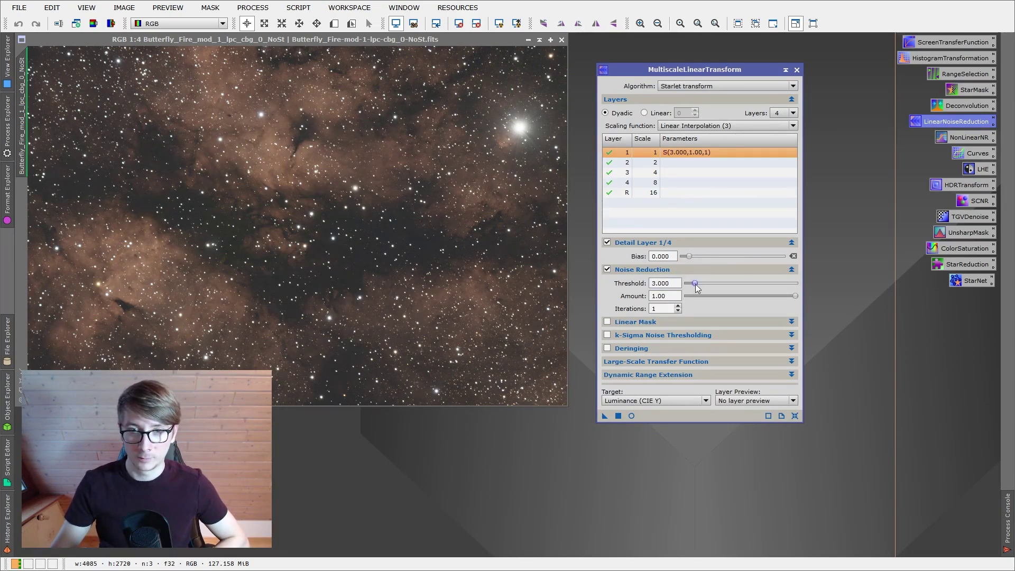
{"action": "left_click", "coordinate": [673, 170]}
{"action": "left_click", "coordinate": [677, 164]}
{"action": "left_click", "coordinate": [608, 269]}
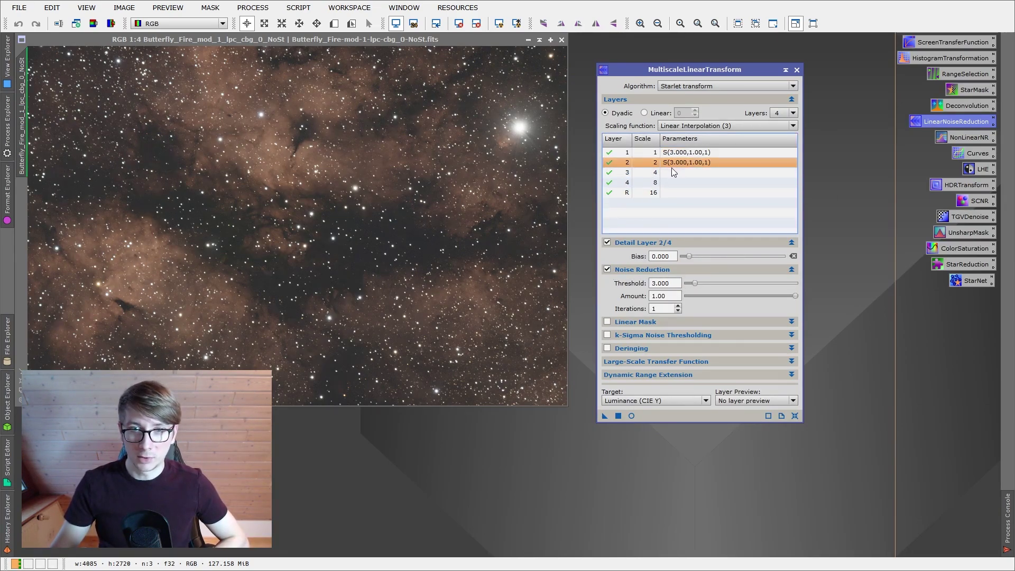
{"action": "left_click", "coordinate": [671, 171]}
{"action": "left_click", "coordinate": [607, 269]}
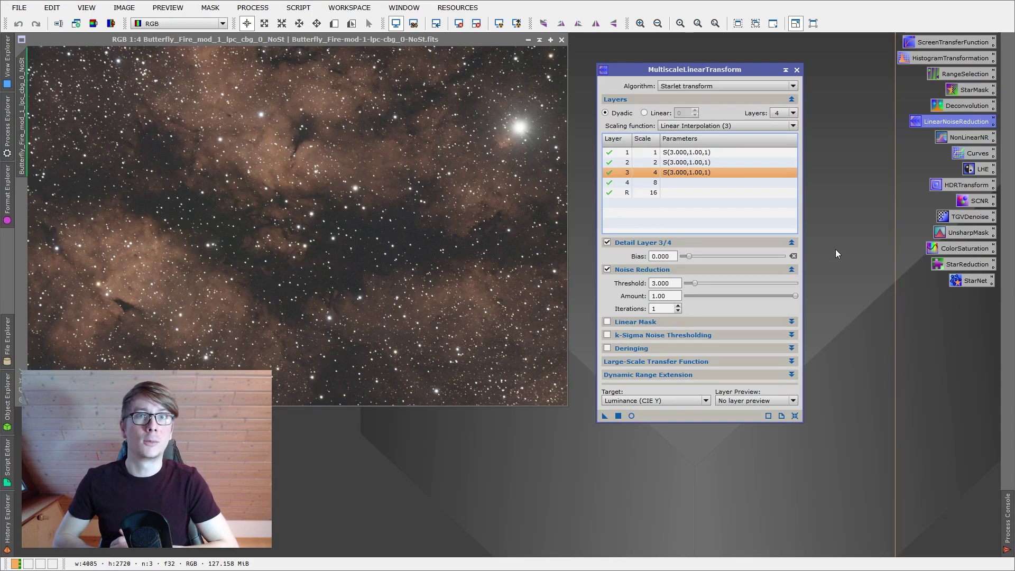
Lower layer 3's amount to 0.20 and layer 2's to 0.48, then apply to the nebula.
{"action": "left_click_drag", "start_coordinate": [796, 295], "coordinate": [776, 297]}
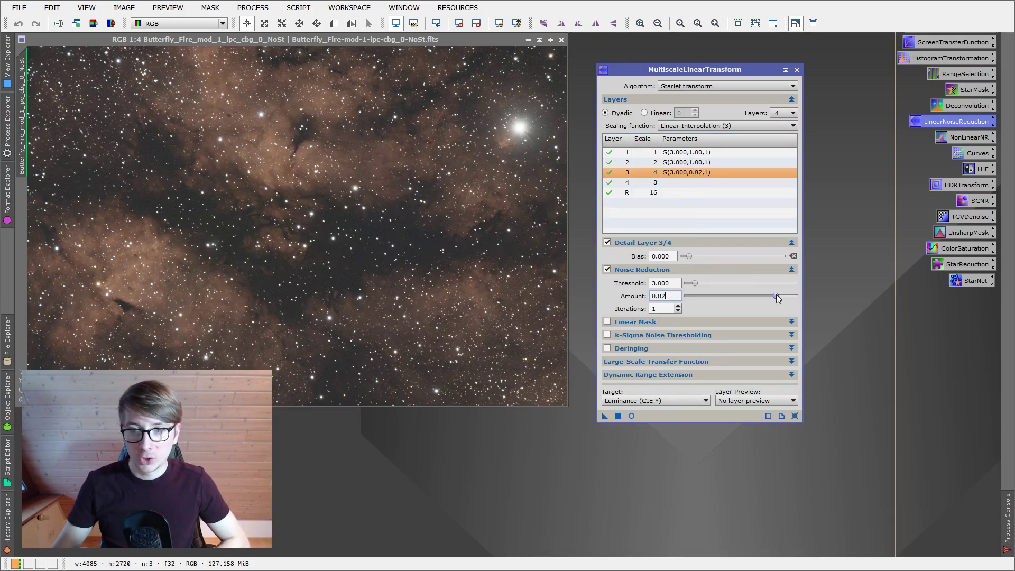
{"action": "left_click", "coordinate": [751, 163]}
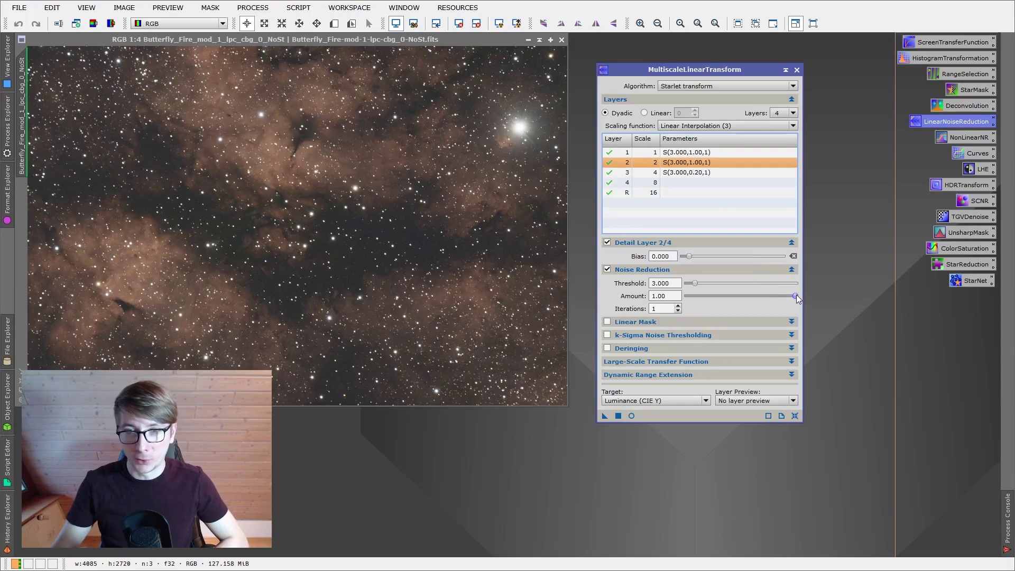
{"action": "left_click_drag", "start_coordinate": [795, 297], "coordinate": [738, 296]}
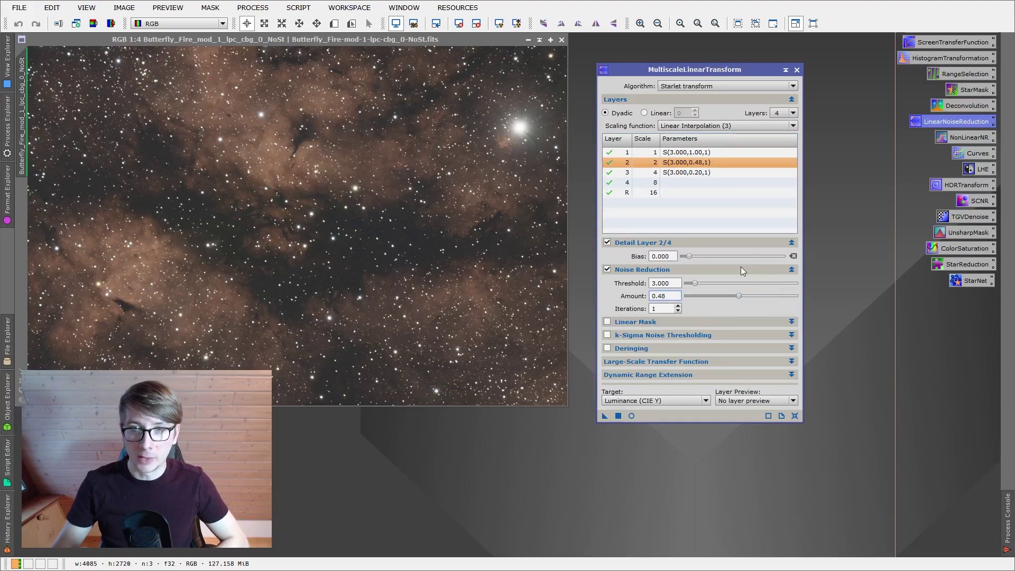
{"action": "left_click", "coordinate": [726, 85]}
{"action": "left_click", "coordinate": [708, 100]}
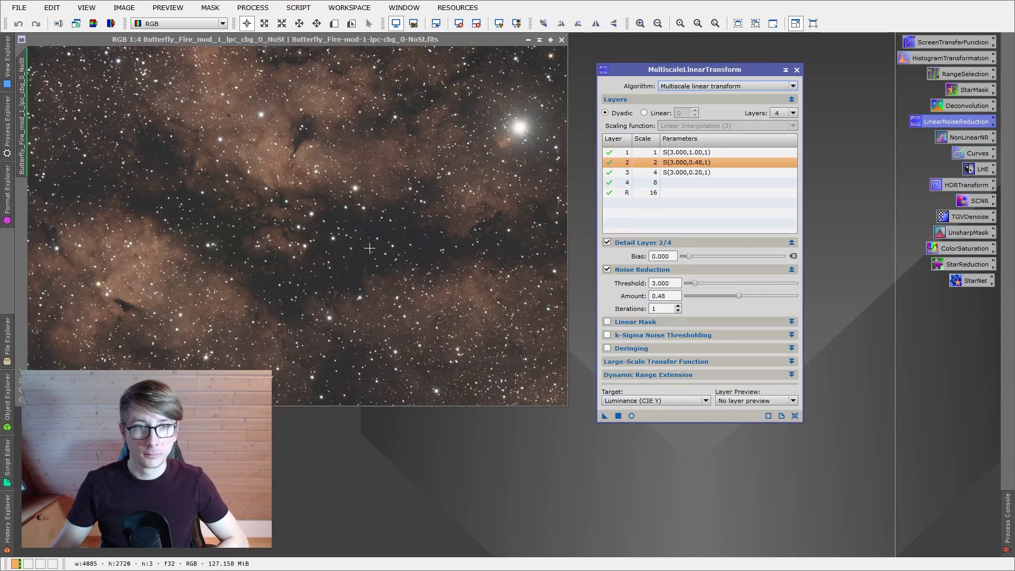
{"action": "scroll", "coordinate": [370, 248], "scroll_direction": "up", "scroll_amount": 5}
{"action": "left_click_drag", "start_coordinate": [605, 415], "coordinate": [467, 290]}
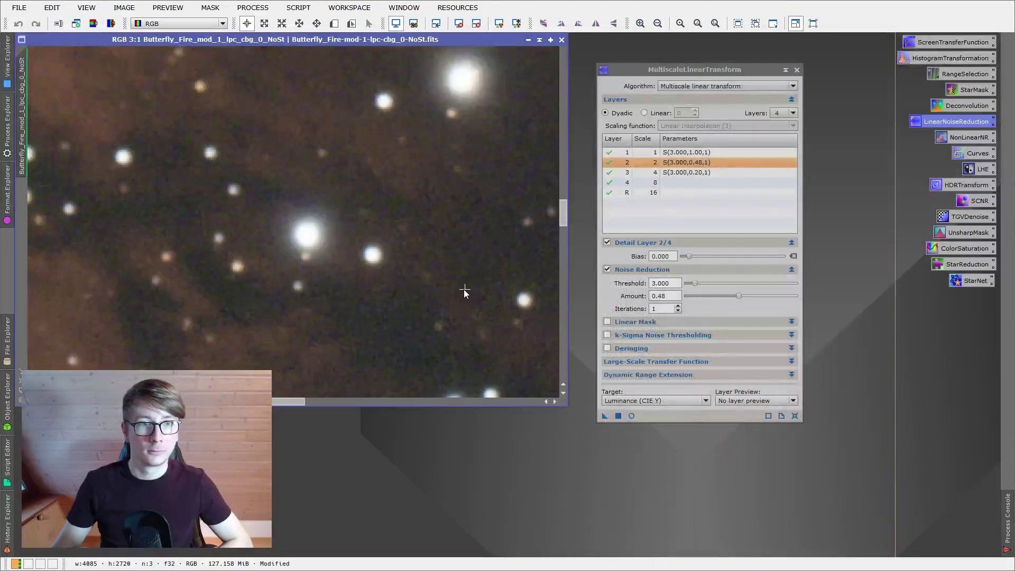
Raise layer 2's amount to 0.68, undo the noise reduction on the image, and close the tool.
{"action": "scroll", "coordinate": [466, 291], "scroll_direction": "down", "scroll_amount": 4}
{"action": "scroll", "coordinate": [461, 293], "scroll_direction": "up", "scroll_amount": 4}
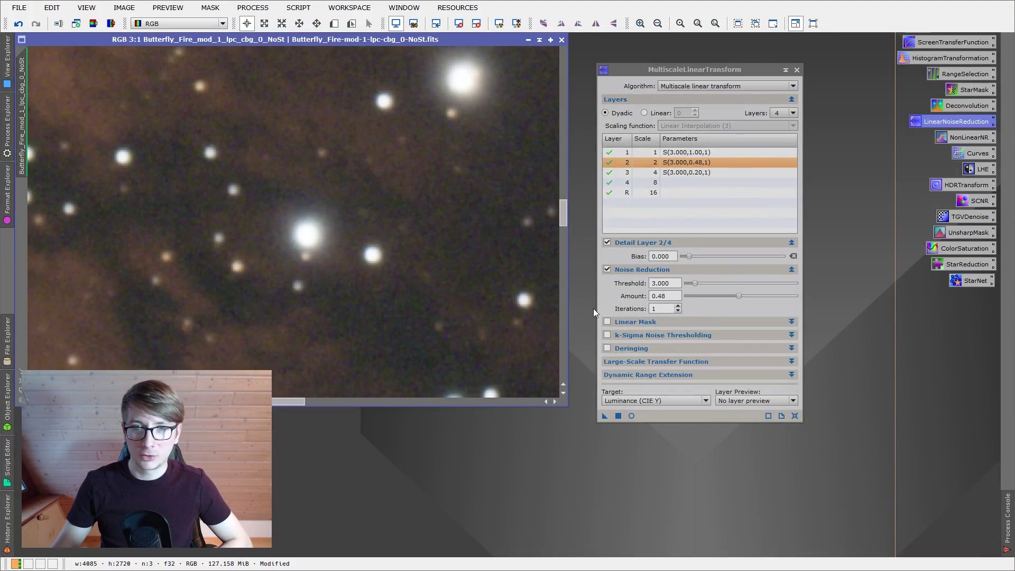
{"action": "left_click", "coordinate": [706, 163]}
{"action": "mouse_move", "coordinate": [739, 296]}
{"action": "left_mouse_down"}
{"action": "mouse_move", "coordinate": [760, 295]}
{"action": "mouse_move", "coordinate": [726, 296]}
{"action": "left_mouse_up"}
{"action": "left_click", "coordinate": [719, 171]}
{"action": "right_click", "coordinate": [427, 178]}
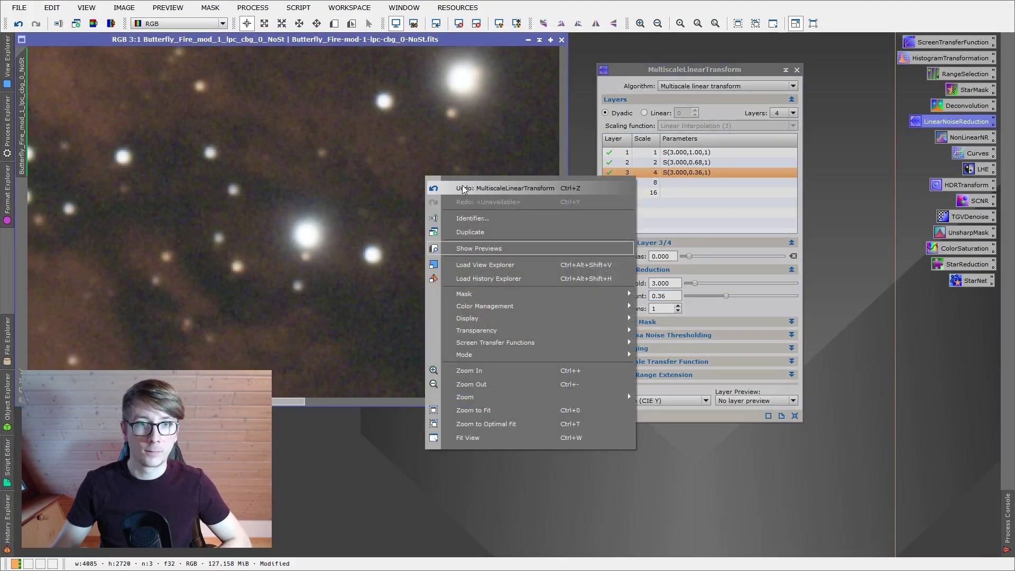
{"action": "left_click", "coordinate": [463, 189]}
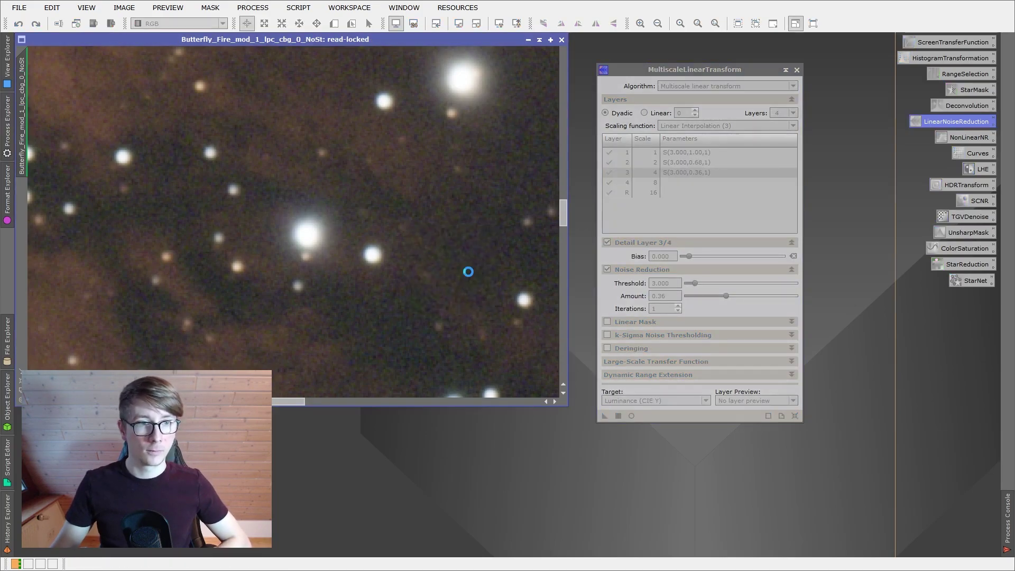
{"action": "scroll", "coordinate": [467, 272], "scroll_direction": "down", "scroll_amount": 3}
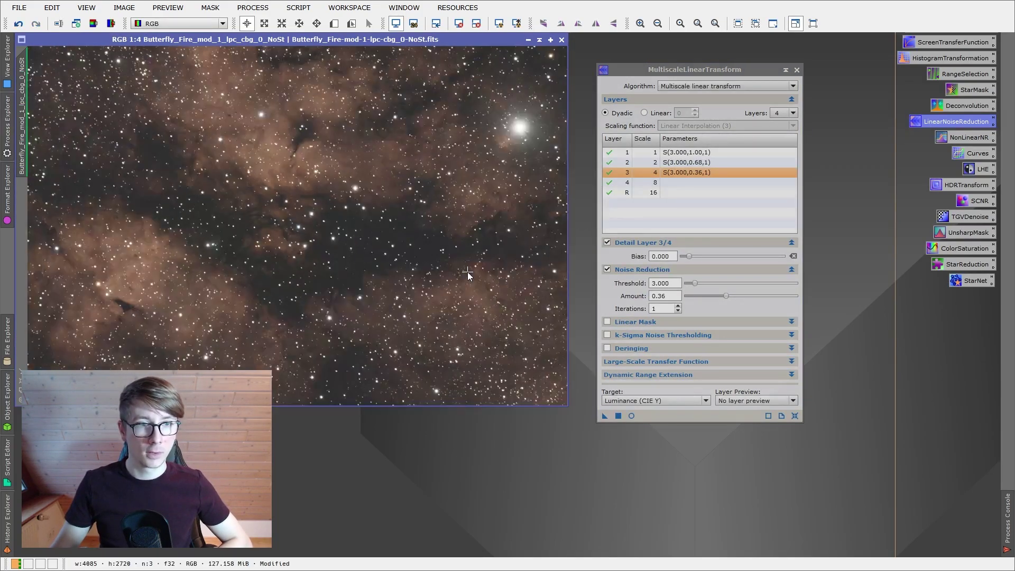
{"action": "left_click", "coordinate": [796, 69]}
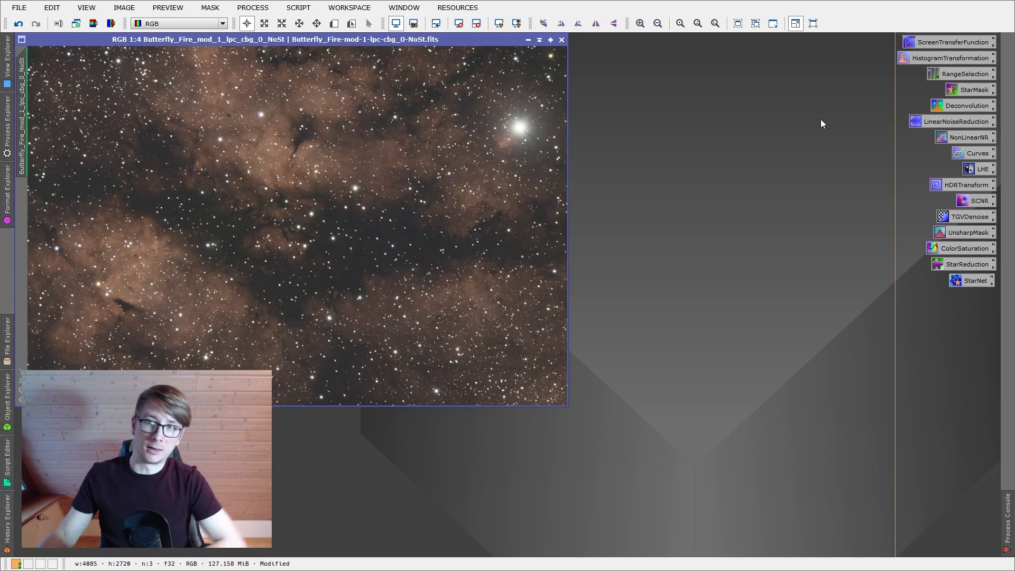
Transfer the STF auto-stretch into HistogramTransformation and apply it permanently to the starless nebula.
{"action": "left_click", "coordinate": [465, 24]}
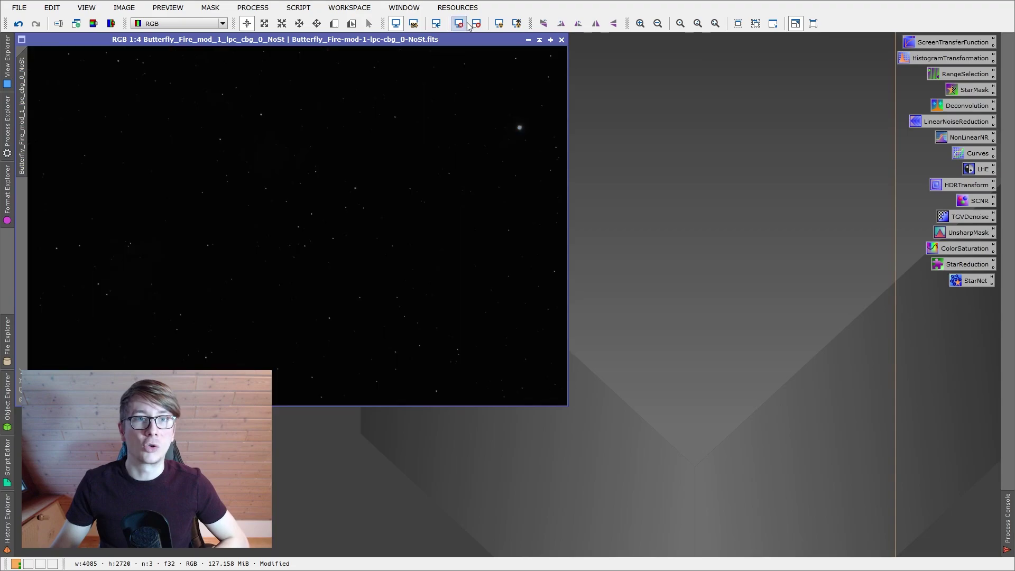
{"action": "double_click", "coordinate": [937, 46]}
{"action": "double_click", "coordinate": [939, 58]}
{"action": "left_click", "coordinate": [897, 258]}
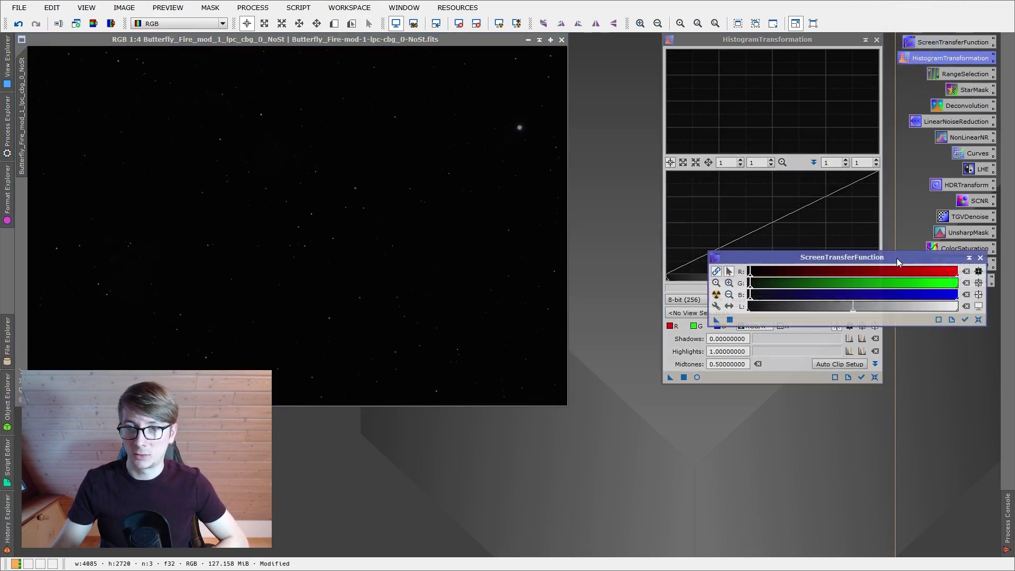
{"action": "left_click", "coordinate": [716, 294]}
{"action": "left_click_drag", "start_coordinate": [718, 320], "coordinate": [720, 377]}
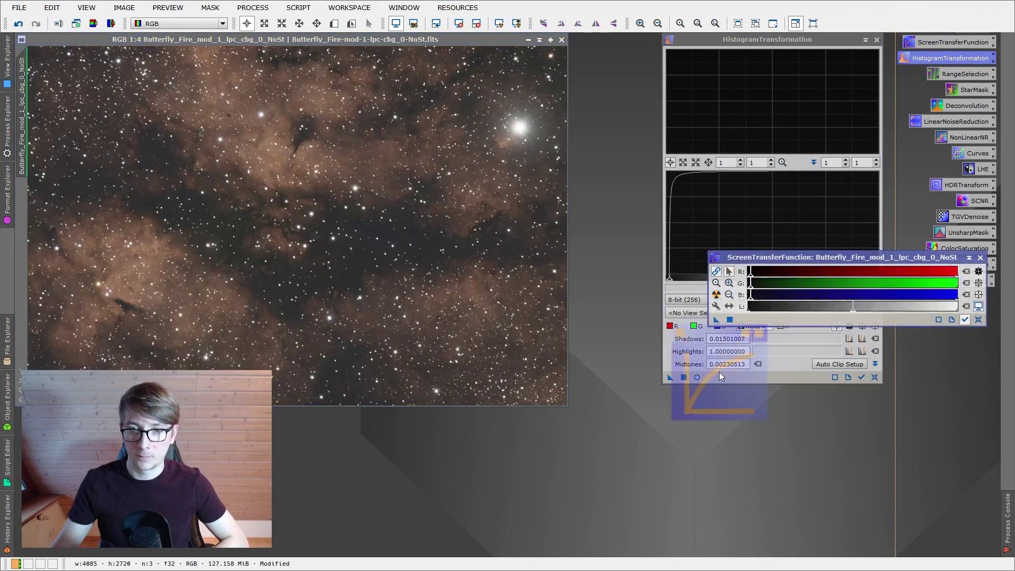
{"action": "left_click", "coordinate": [980, 258]}
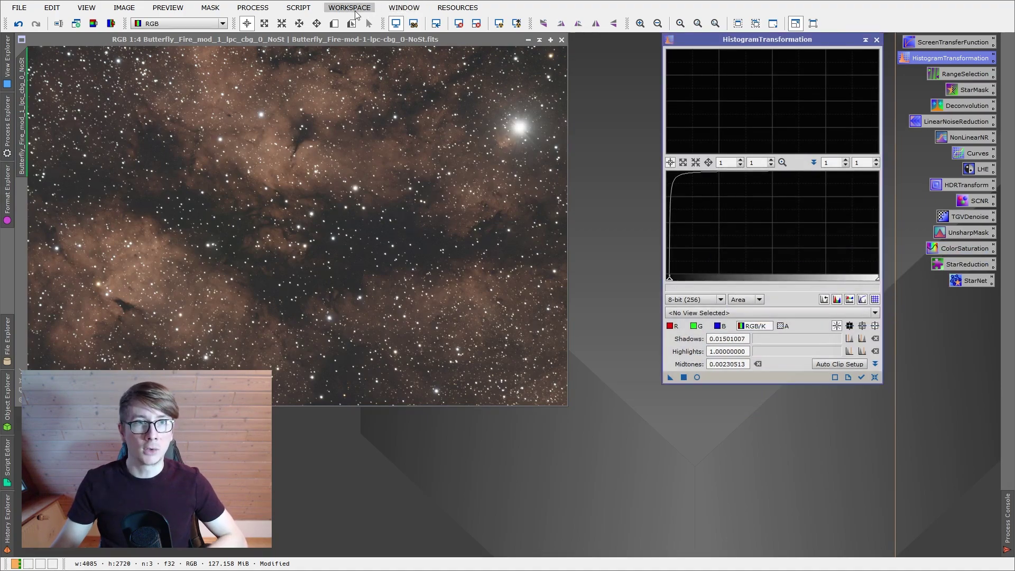
{"action": "left_click", "coordinate": [459, 24]}
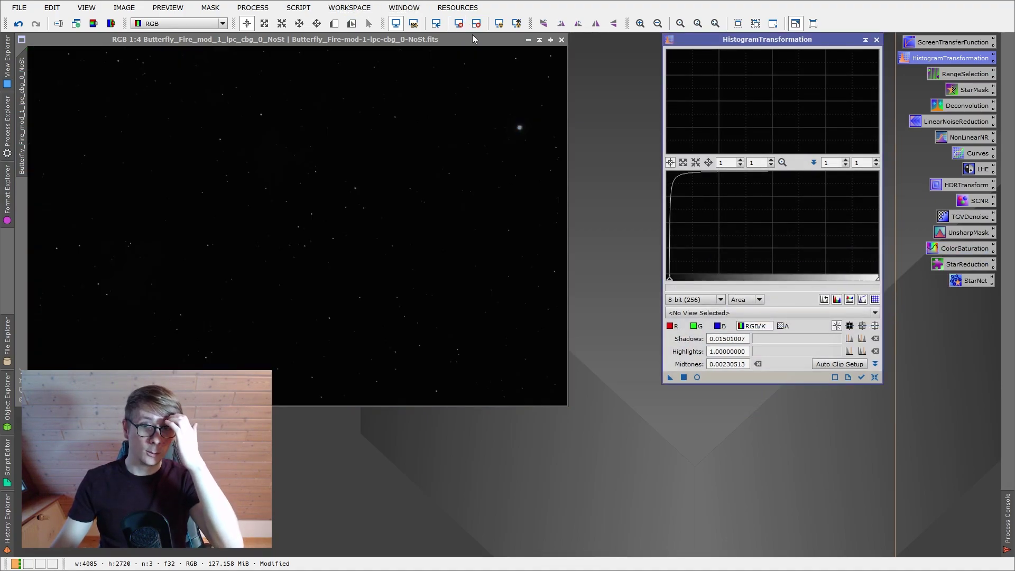
{"action": "left_click_drag", "start_coordinate": [671, 377], "coordinate": [528, 297]}
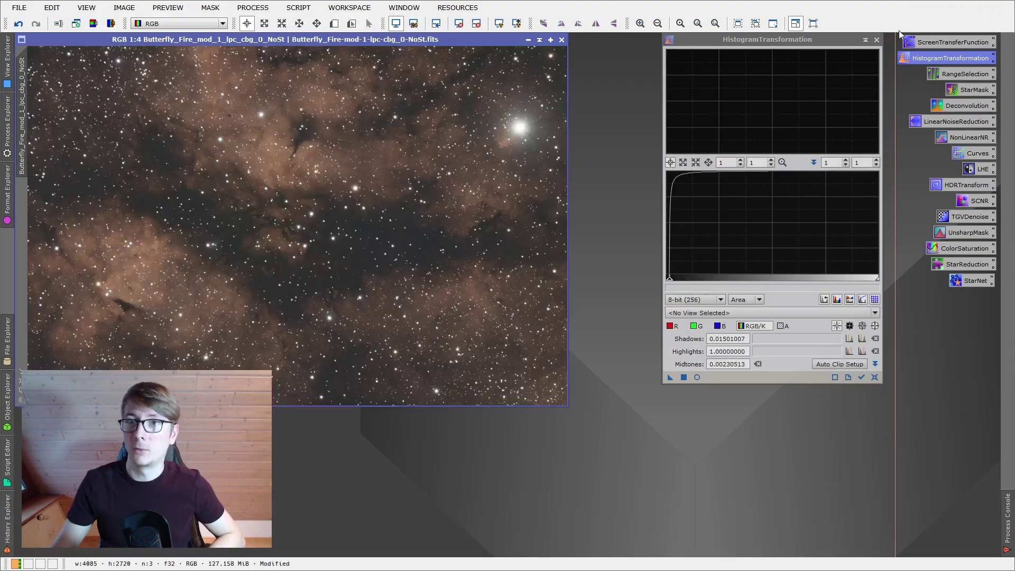
{"action": "left_click", "coordinate": [877, 41]}
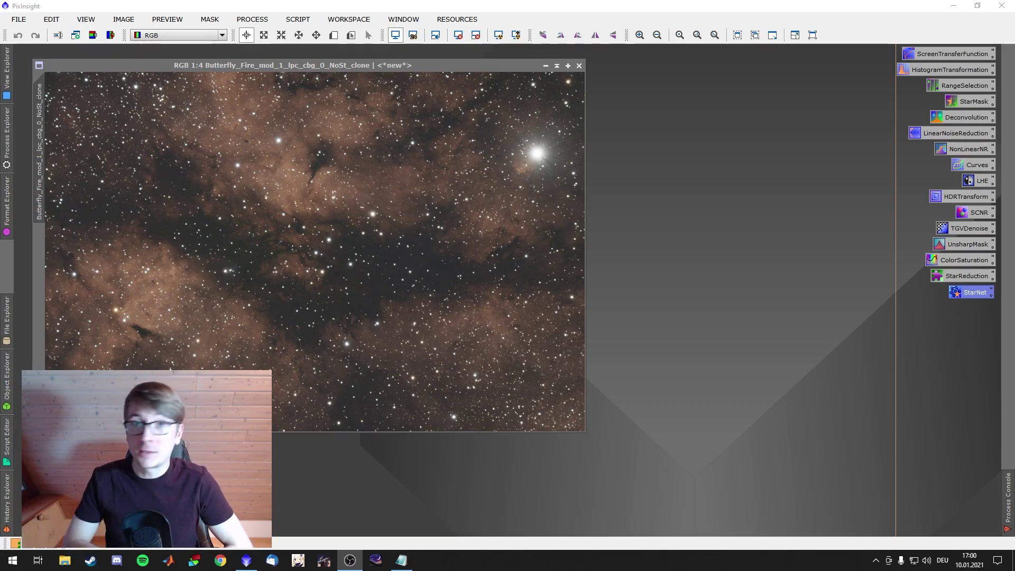
Clone the stretched nebula and run StarNet with star mask creation on the clone.
{"action": "double_click", "coordinate": [967, 292]}
{"action": "left_click_drag", "start_coordinate": [804, 59], "coordinate": [815, 90]}
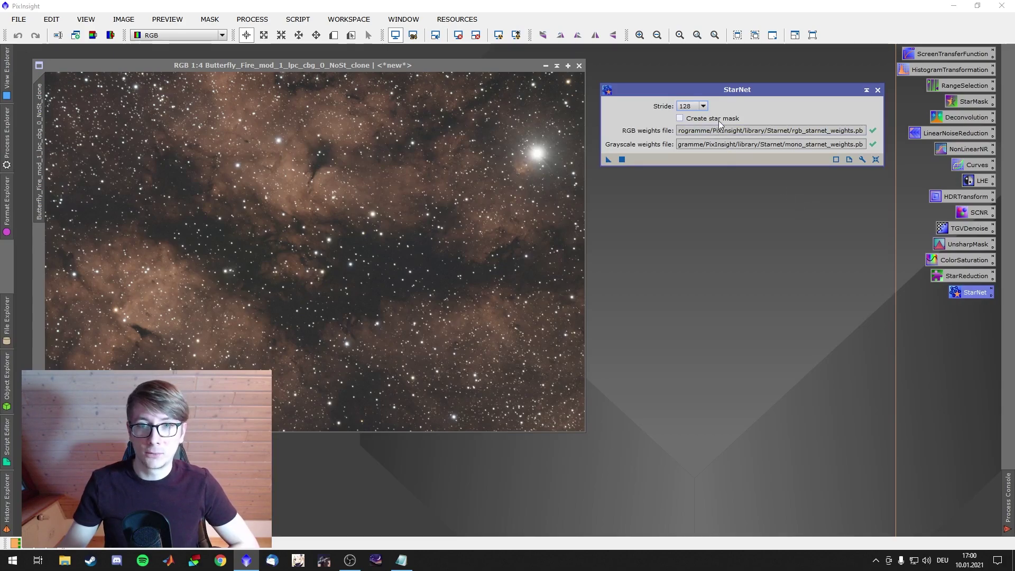
{"action": "left_click_drag", "start_coordinate": [40, 95], "coordinate": [60, 93]}
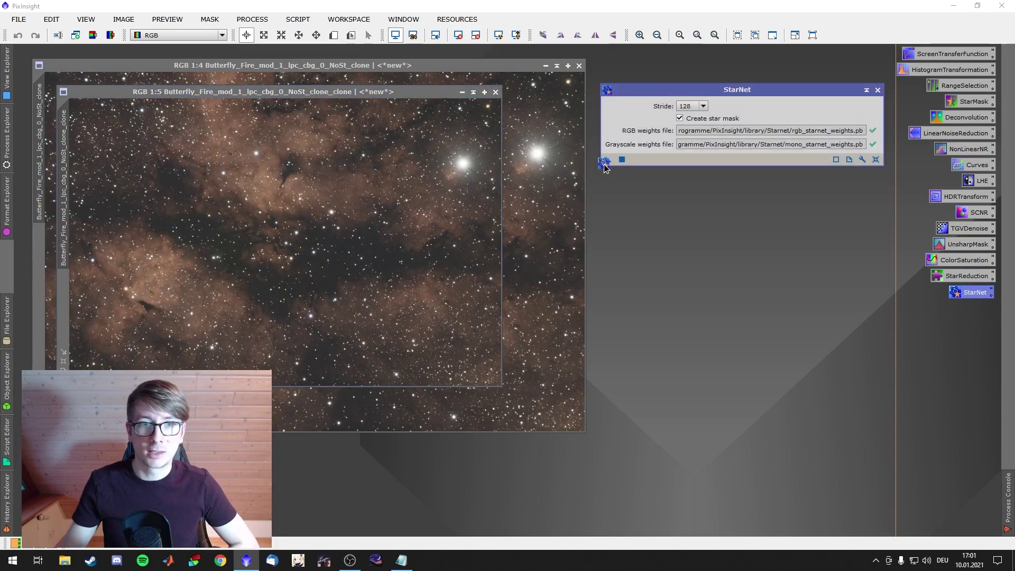
{"action": "mouse_move", "coordinate": [608, 159]}
{"action": "left_mouse_down"}
{"action": "mouse_move", "coordinate": [448, 178]}
{"action": "mouse_move", "coordinate": [483, 229]}
{"action": "left_mouse_up"}
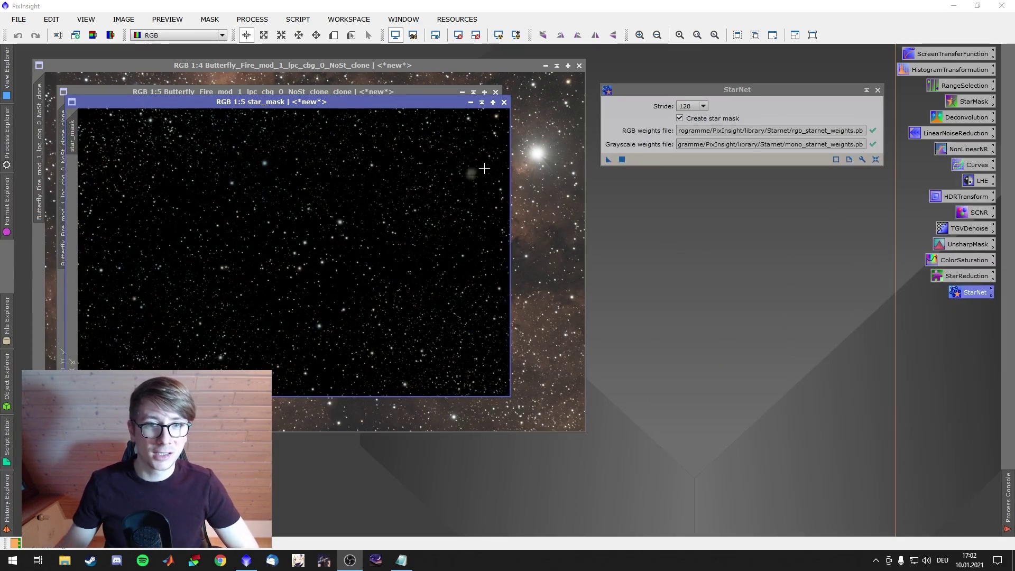
Minimize the NoSt_clone window and shorten star_mask, moving it to the lower right.
{"action": "scroll", "coordinate": [484, 168], "scroll_direction": "up", "scroll_amount": 1}
{"action": "left_click_drag", "start_coordinate": [410, 391], "coordinate": [467, 380]}
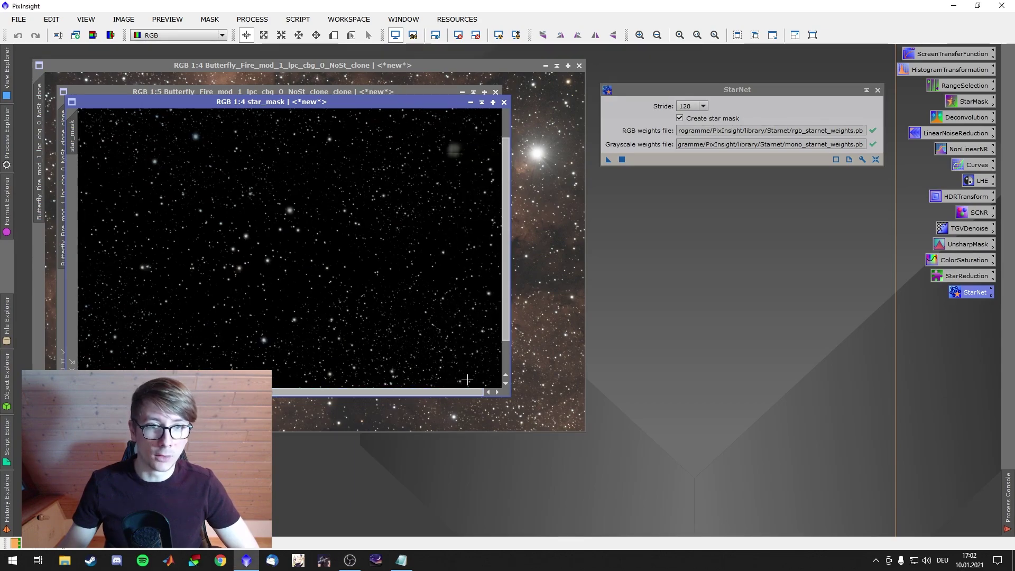
{"action": "scroll", "coordinate": [445, 372], "scroll_direction": "up", "scroll_amount": 1}
{"action": "left_click", "coordinate": [426, 401]}
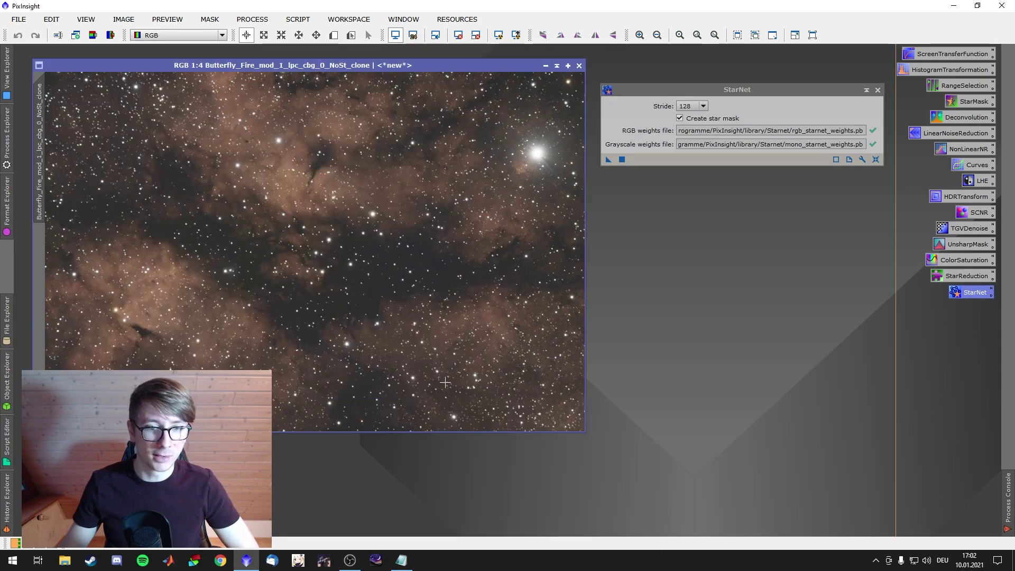
{"action": "left_click", "coordinate": [545, 65]}
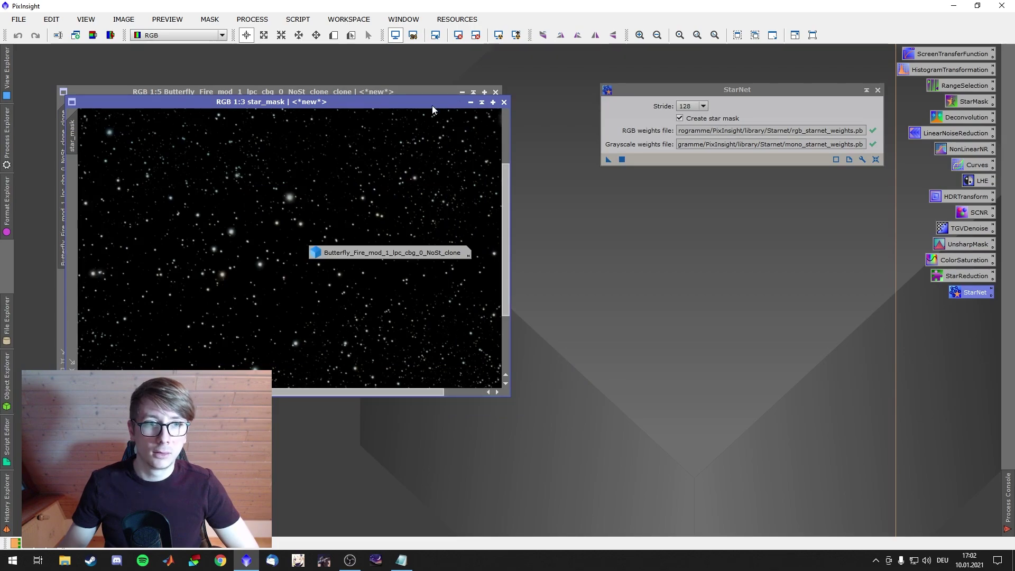
{"action": "left_click_drag", "start_coordinate": [506, 202], "coordinate": [506, 163]}
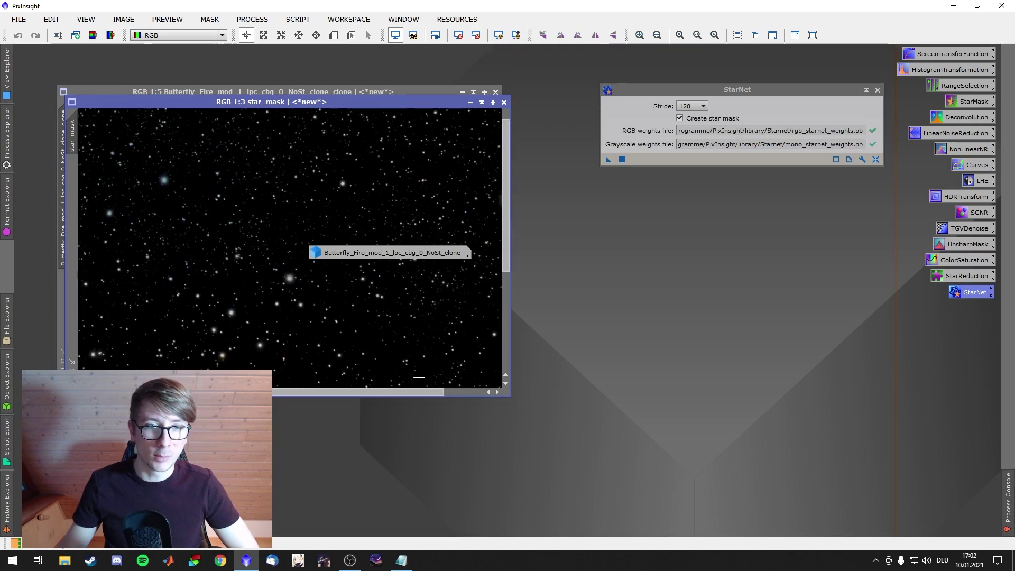
{"action": "left_click_drag", "start_coordinate": [423, 397], "coordinate": [512, 379]}
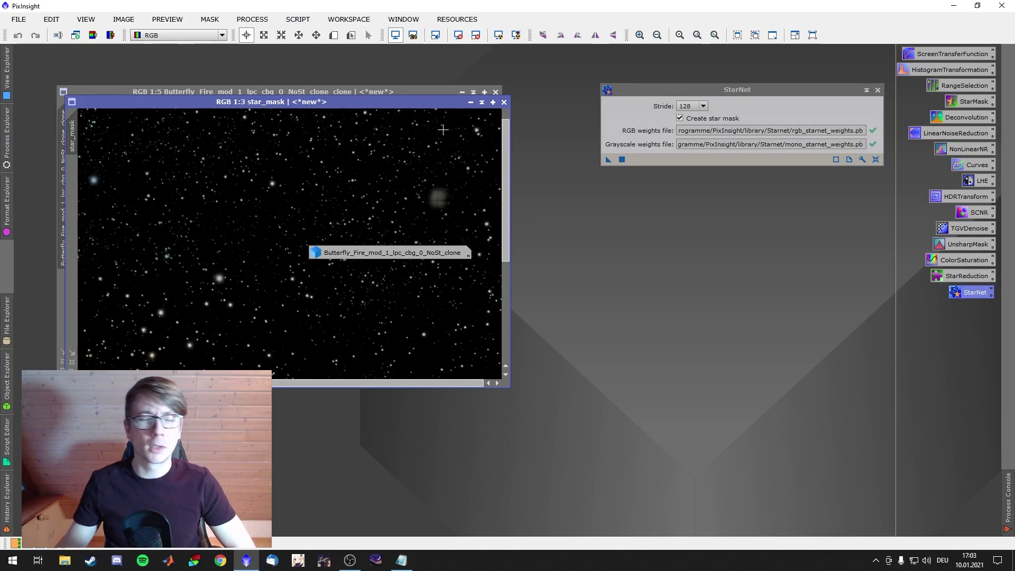
{"action": "left_click_drag", "start_coordinate": [421, 103], "coordinate": [845, 221]}
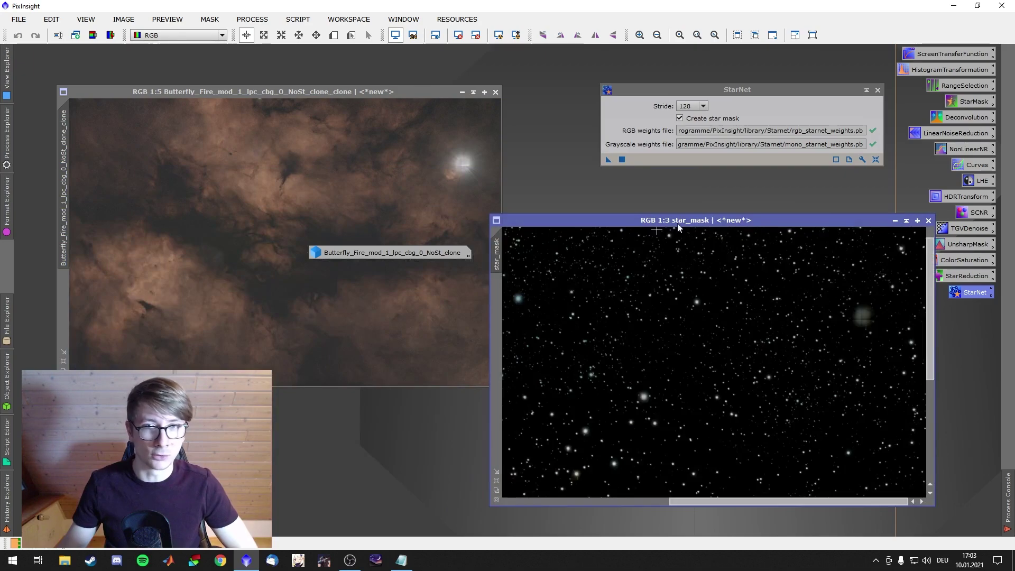
Close the star-filled nebula image and move the starless nebula window to the top left.
{"action": "left_click", "coordinate": [399, 252]}
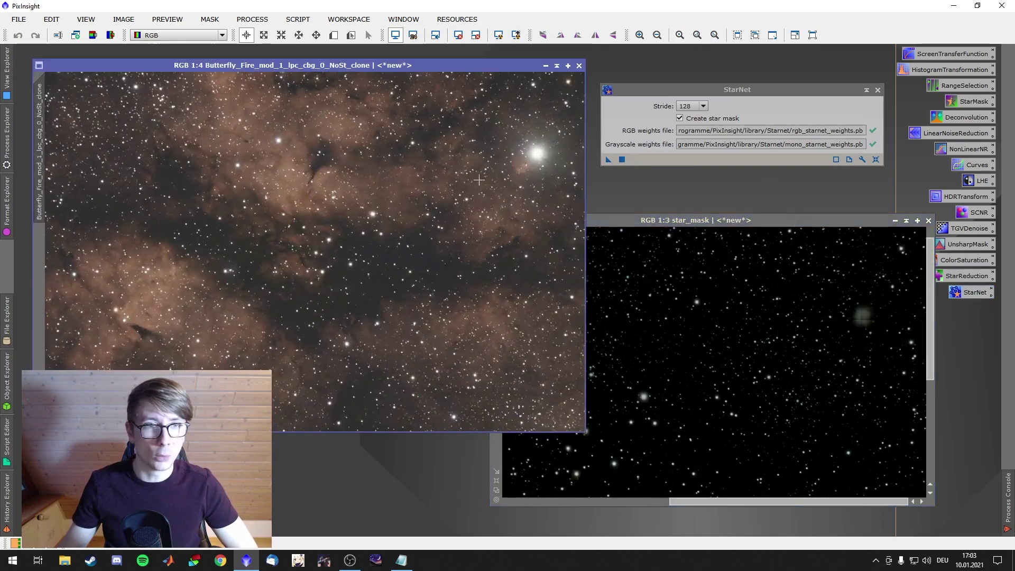
{"action": "left_click", "coordinate": [579, 66]}
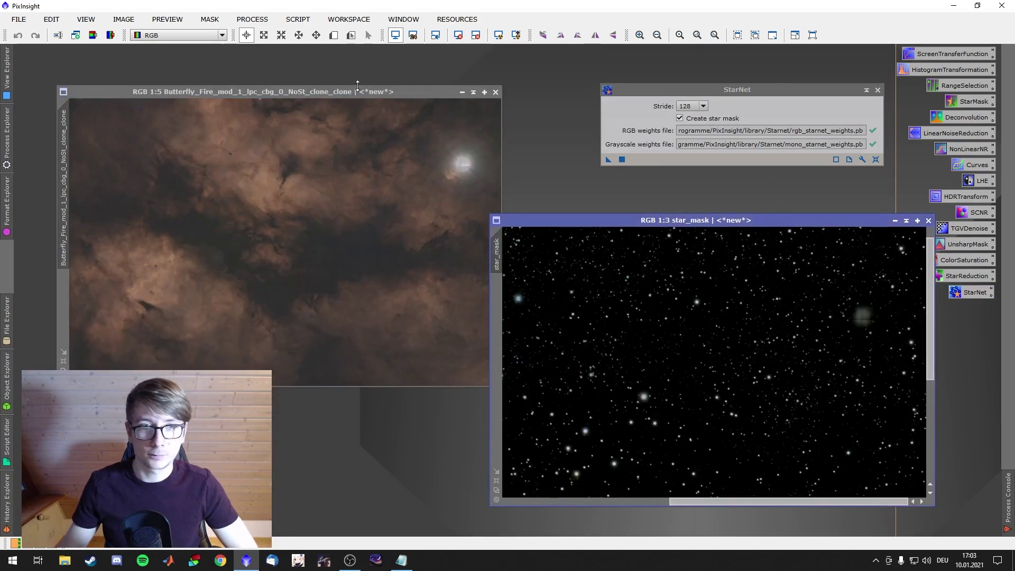
{"action": "left_click_drag", "start_coordinate": [350, 93], "coordinate": [307, 52]}
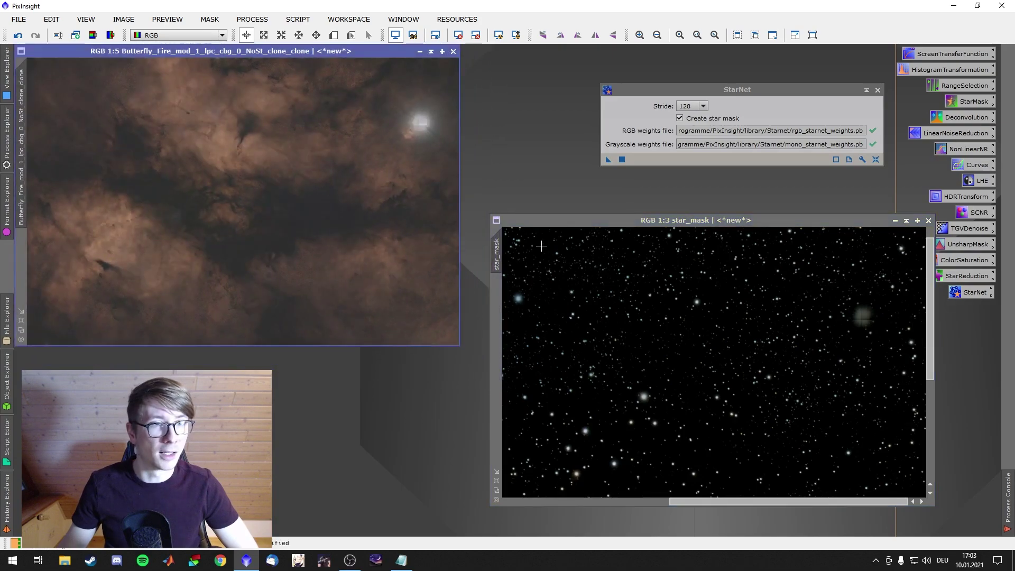
Put star_mask beside the starless nebula at fit zoom (1:5), close StarNet, and open RangeSelection.
{"action": "left_click_drag", "start_coordinate": [698, 221], "coordinate": [669, 53]}
{"action": "left_click", "coordinate": [878, 90]}
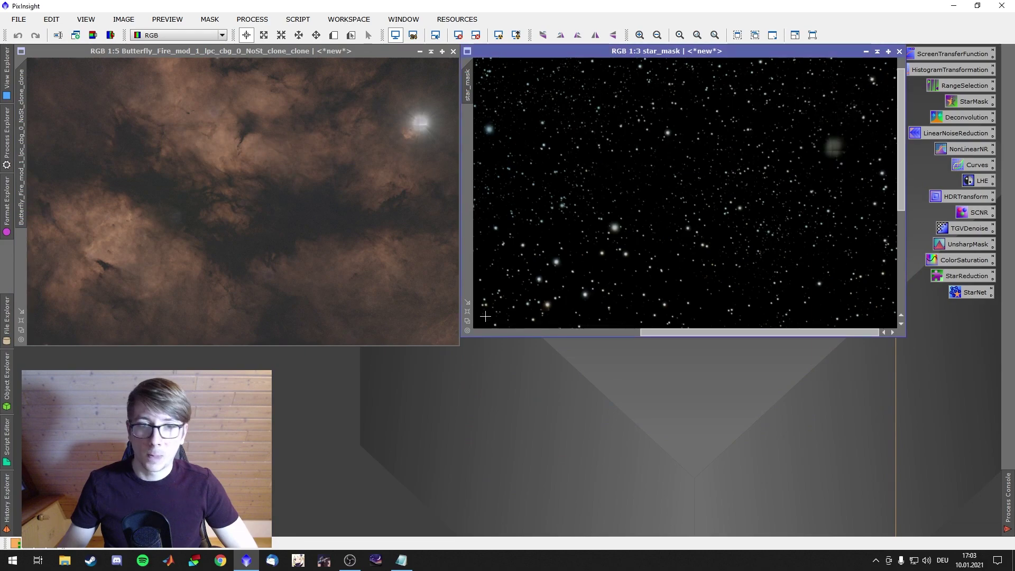
{"action": "left_click", "coordinate": [468, 320]}
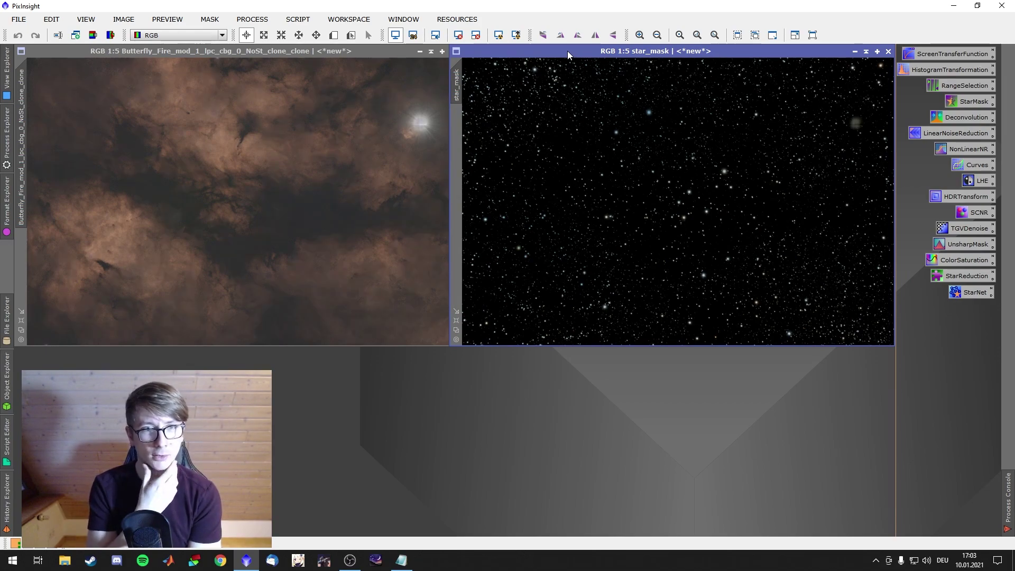
{"action": "double_click", "coordinate": [958, 86]}
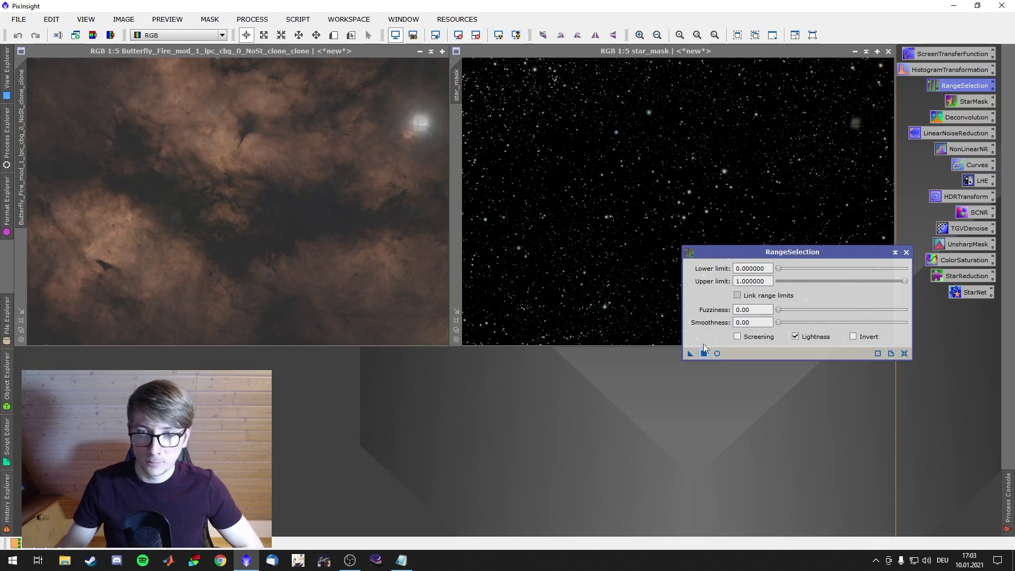
Preview a range selection on the starless nebula: lower limit 0.18, fuzziness 0.26, smoothness 10.
{"action": "left_click", "coordinate": [288, 61]}
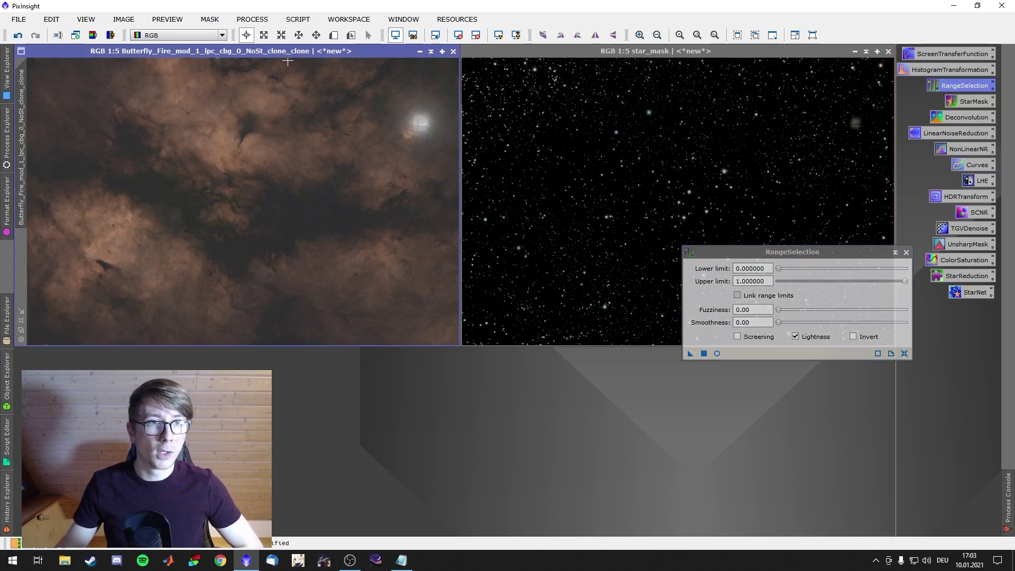
{"action": "left_click", "coordinate": [717, 353]}
{"action": "left_click_drag", "start_coordinate": [778, 269], "coordinate": [807, 268]}
{"action": "left_click_drag", "start_coordinate": [778, 322], "coordinate": [810, 309]}
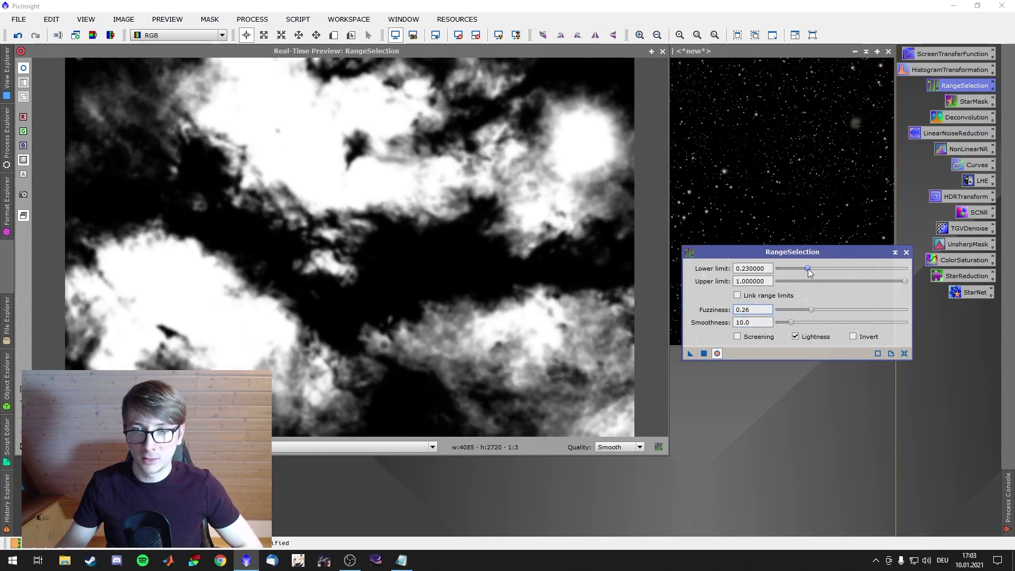
{"action": "left_click_drag", "start_coordinate": [807, 268], "coordinate": [801, 268]}
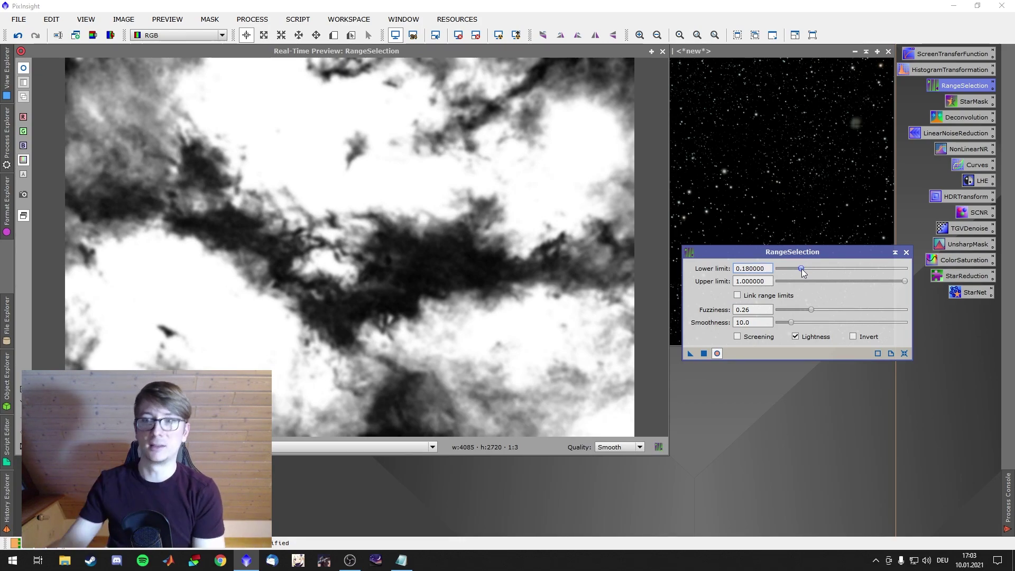
Generate range_mask and apply it as the starless nebula's mask.
{"action": "left_click", "coordinate": [662, 51]}
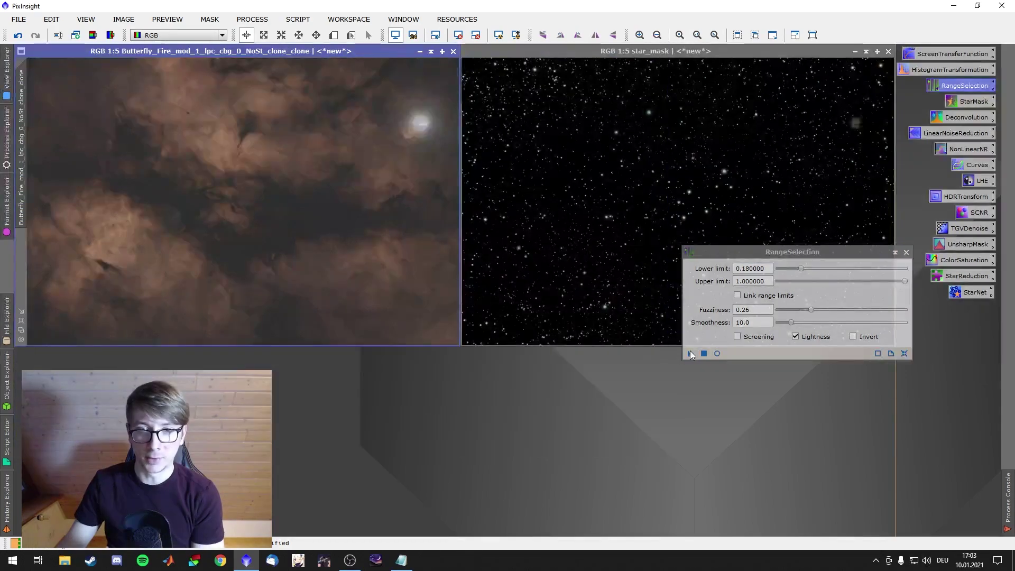
{"action": "left_click_drag", "start_coordinate": [690, 353], "coordinate": [343, 182]}
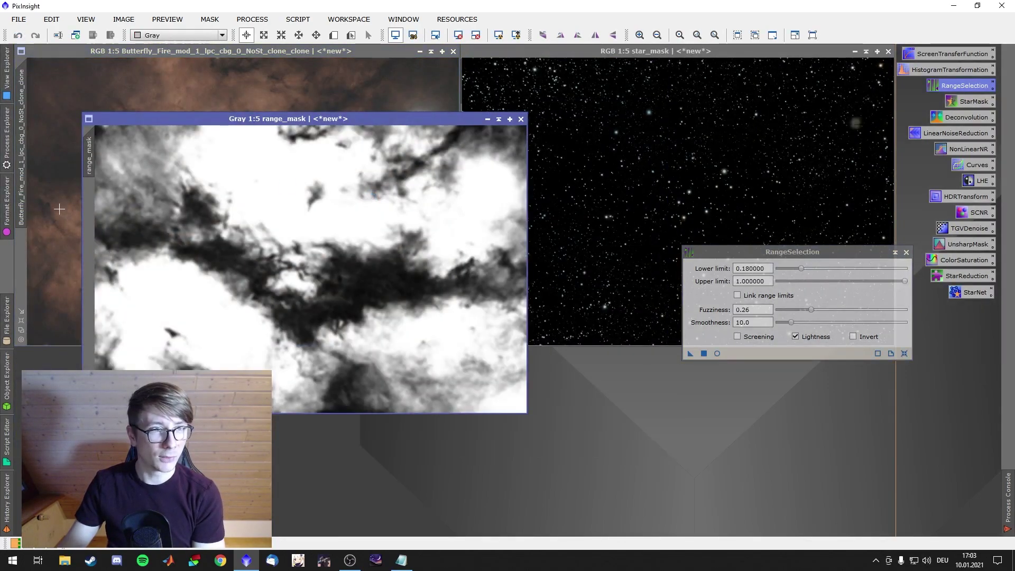
{"action": "left_click_drag", "start_coordinate": [91, 153], "coordinate": [29, 238]}
{"action": "left_click", "coordinate": [143, 52]}
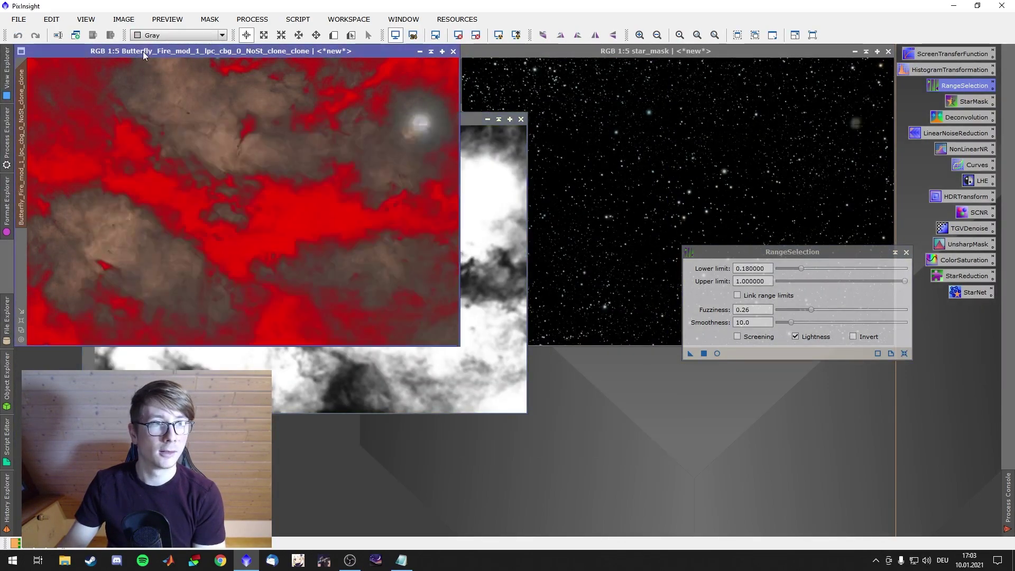
{"action": "left_click", "coordinate": [206, 21]}
Set mask rendering to Replace, hide the mask on the starless nebula, and open ColorSaturation.
{"action": "mouse_move", "coordinate": [319, 108]}
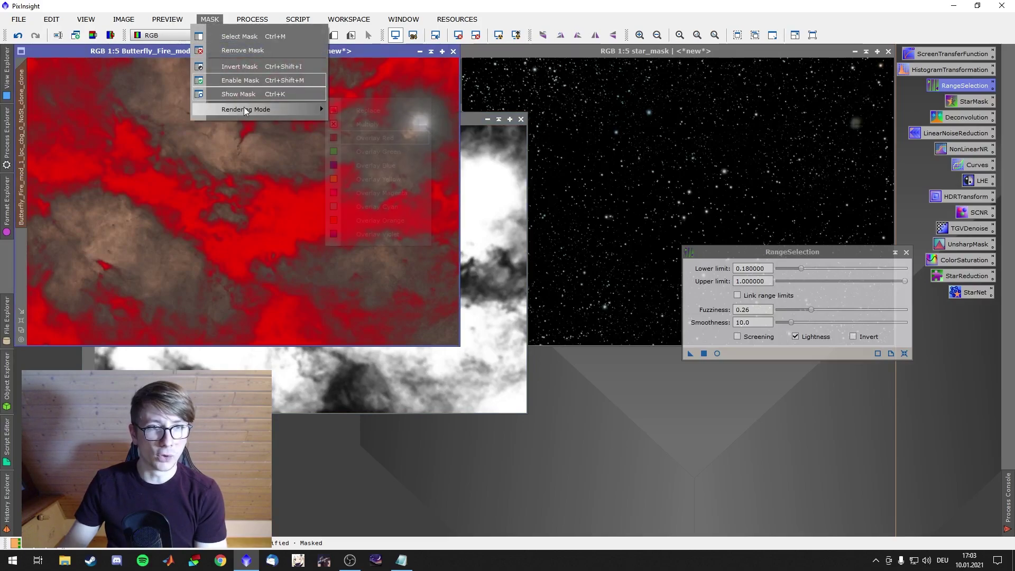
{"action": "left_click", "coordinate": [361, 112]}
{"action": "left_click", "coordinate": [211, 21]}
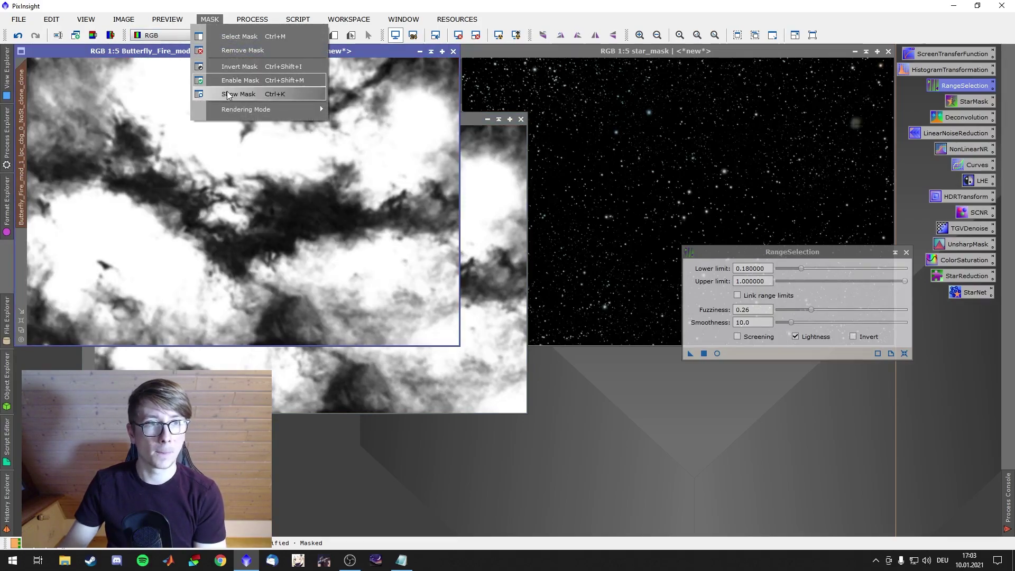
{"action": "left_click", "coordinate": [309, 94]}
{"action": "left_click_drag", "start_coordinate": [276, 51], "coordinate": [344, 119]}
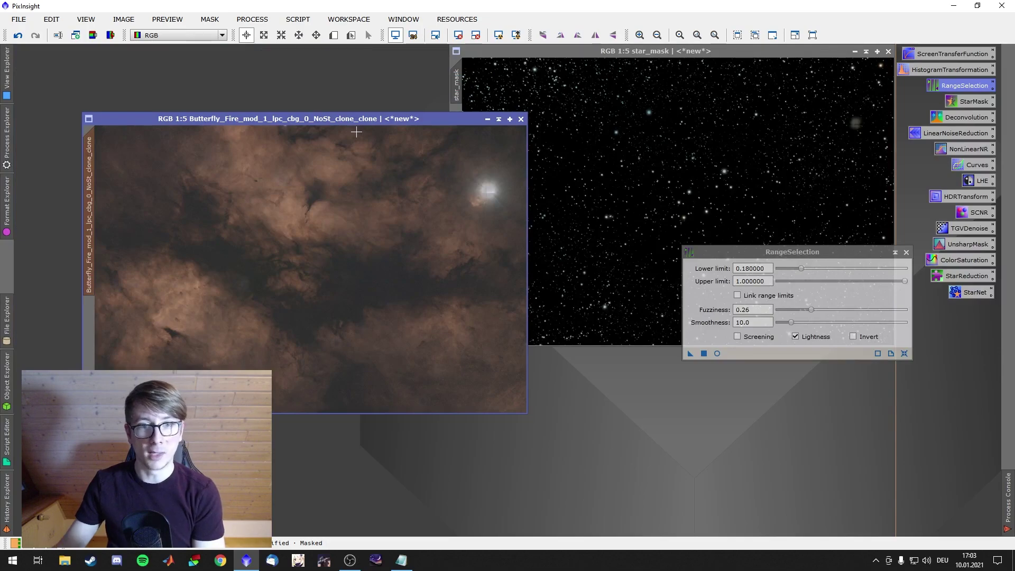
{"action": "double_click", "coordinate": [965, 264]}
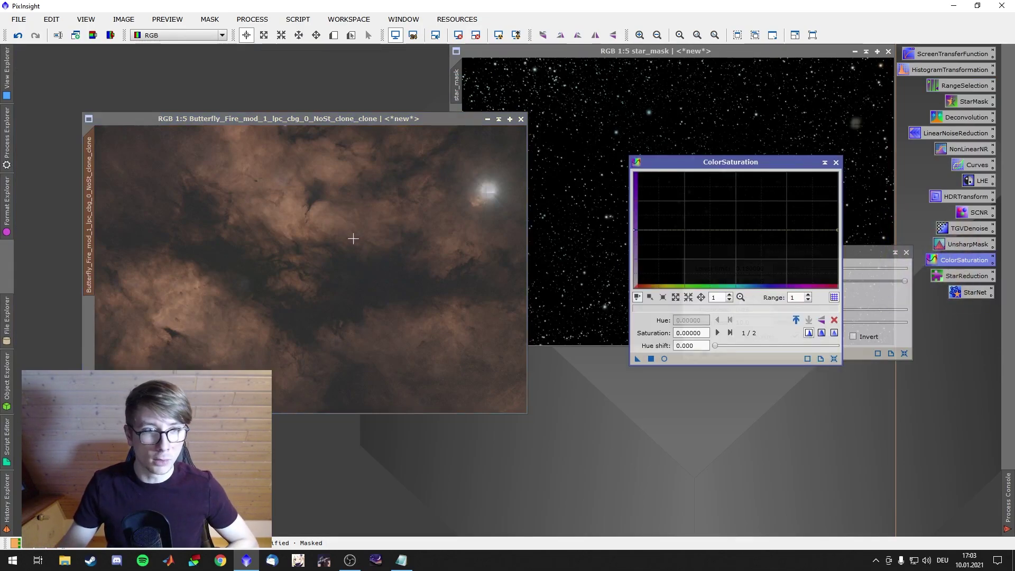
Try a flat 0.49 saturation boost on the nebula, then undo it.
{"action": "left_click", "coordinate": [287, 213]}
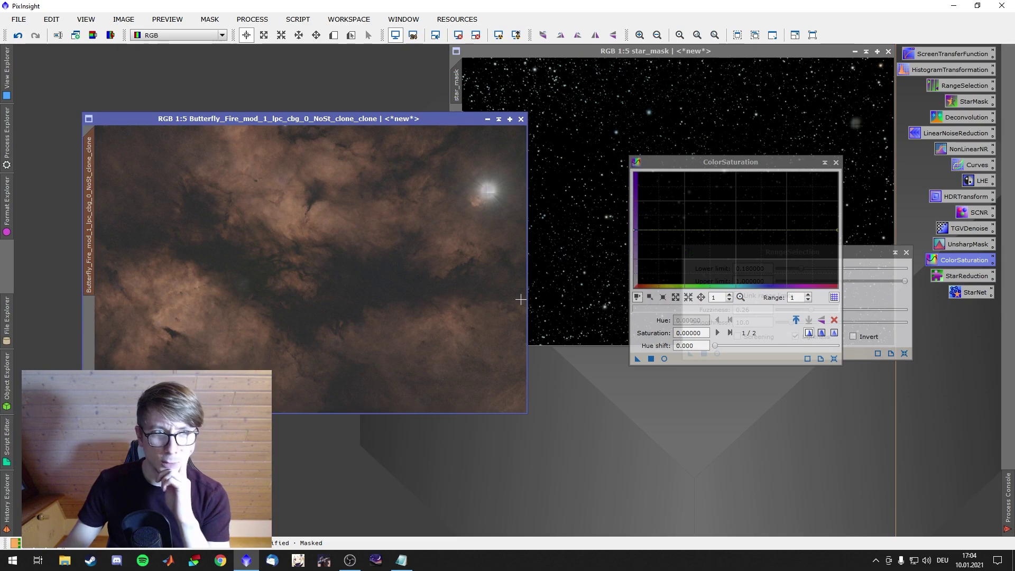
{"action": "left_click_drag", "start_coordinate": [634, 230], "coordinate": [634, 201]}
{"action": "left_click_drag", "start_coordinate": [637, 359], "coordinate": [344, 265]}
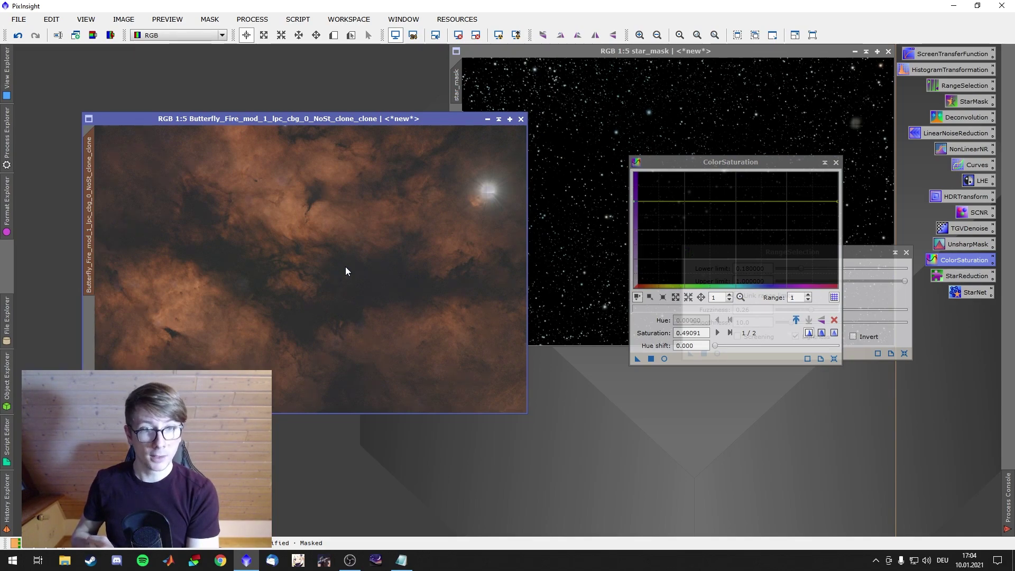
{"action": "scroll", "coordinate": [324, 259], "scroll_direction": "up", "scroll_amount": 5}
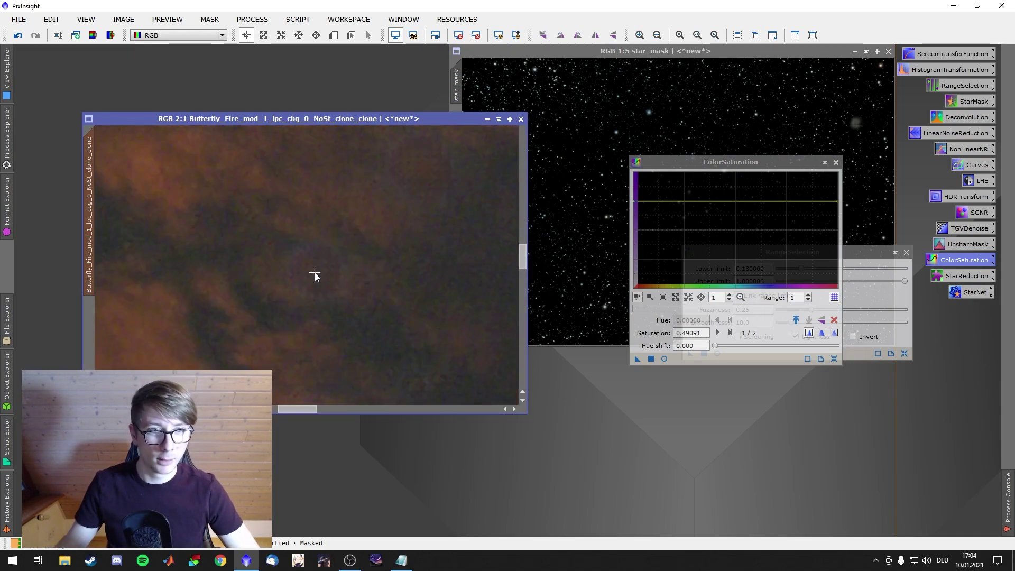
{"action": "scroll", "coordinate": [373, 291], "scroll_direction": "down", "scroll_amount": 5}
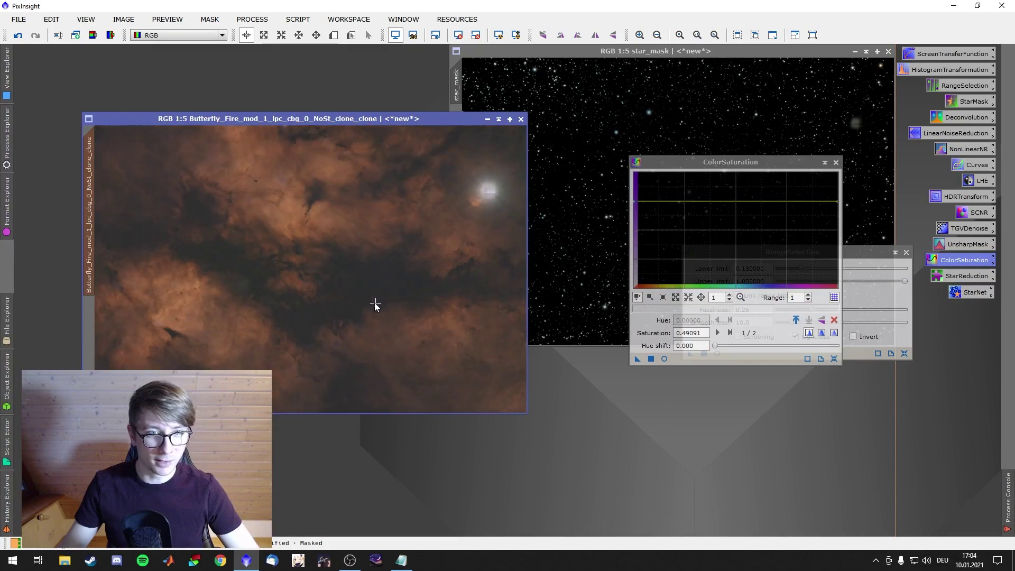
{"action": "scroll", "coordinate": [370, 295], "scroll_direction": "up", "scroll_amount": 1}
{"action": "right_click", "coordinate": [347, 254]}
{"action": "left_click", "coordinate": [390, 264]}
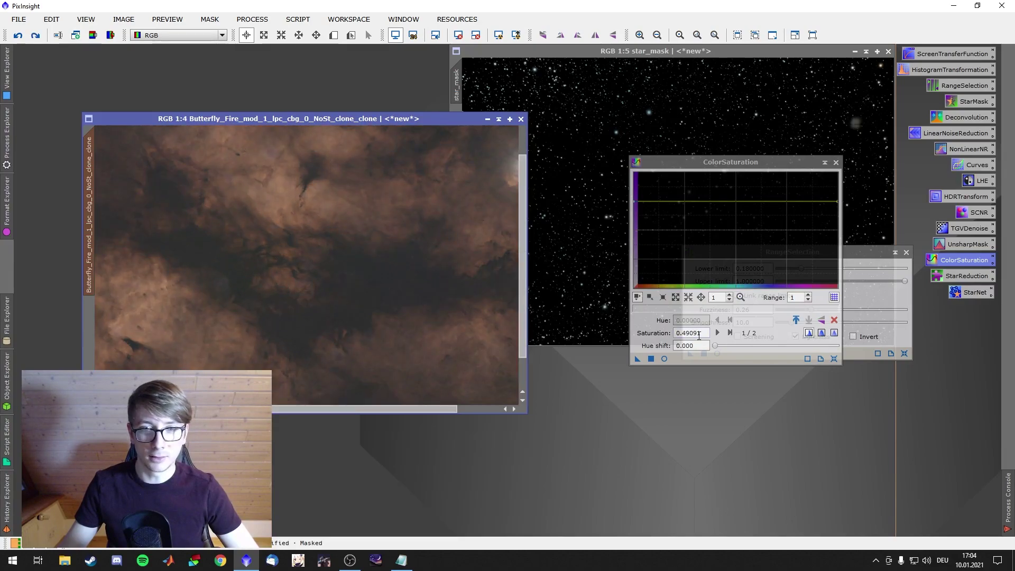
Reshape the saturation curve with a 0.42 hue shift and a 0.52 peak at the nebula hue.
{"action": "left_click_drag", "start_coordinate": [715, 346], "coordinate": [768, 346]}
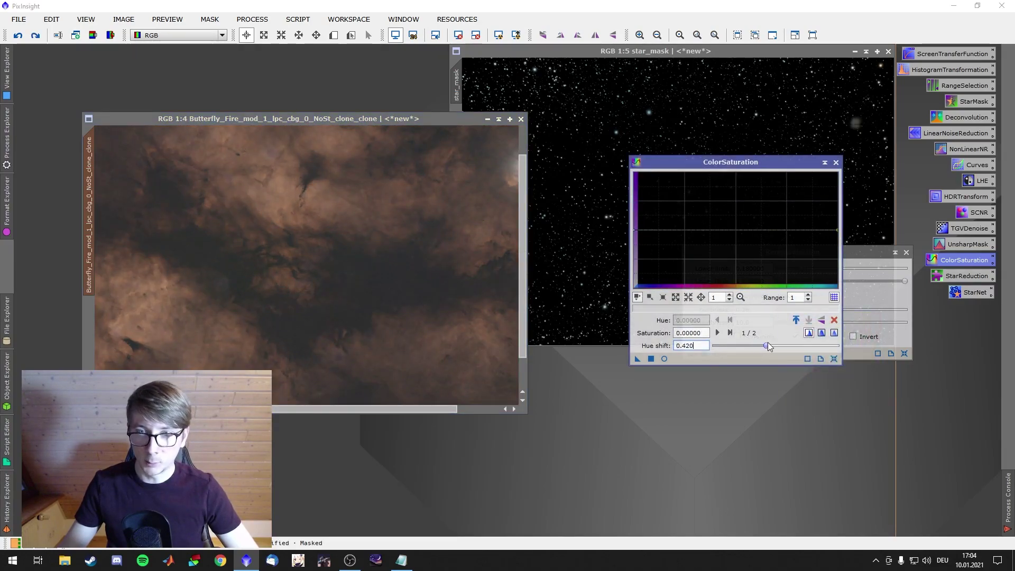
{"action": "left_click", "coordinate": [280, 198]}
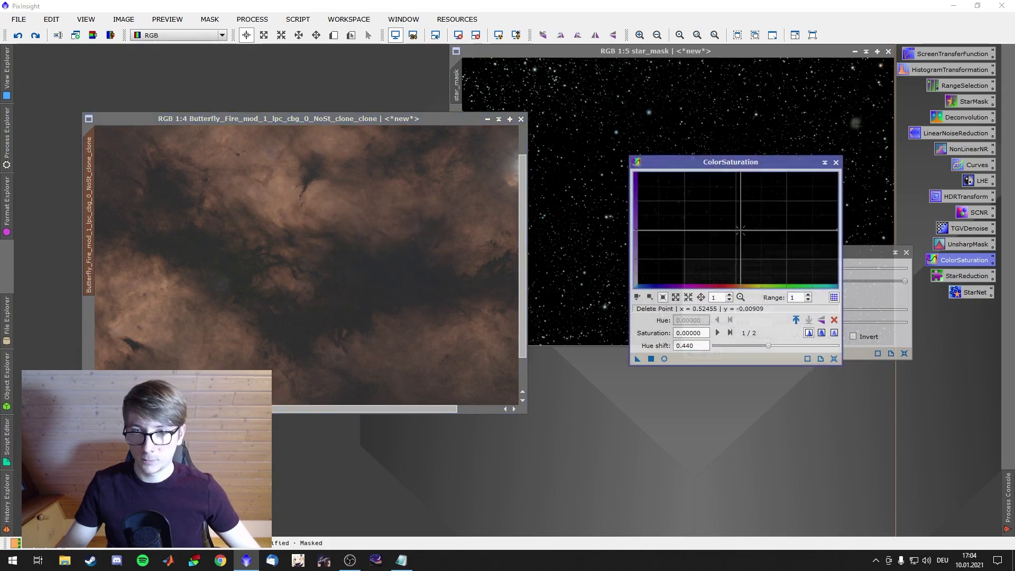
{"action": "left_click_drag", "start_coordinate": [741, 225], "coordinate": [765, 230]}
{"action": "left_click", "coordinate": [796, 231]}
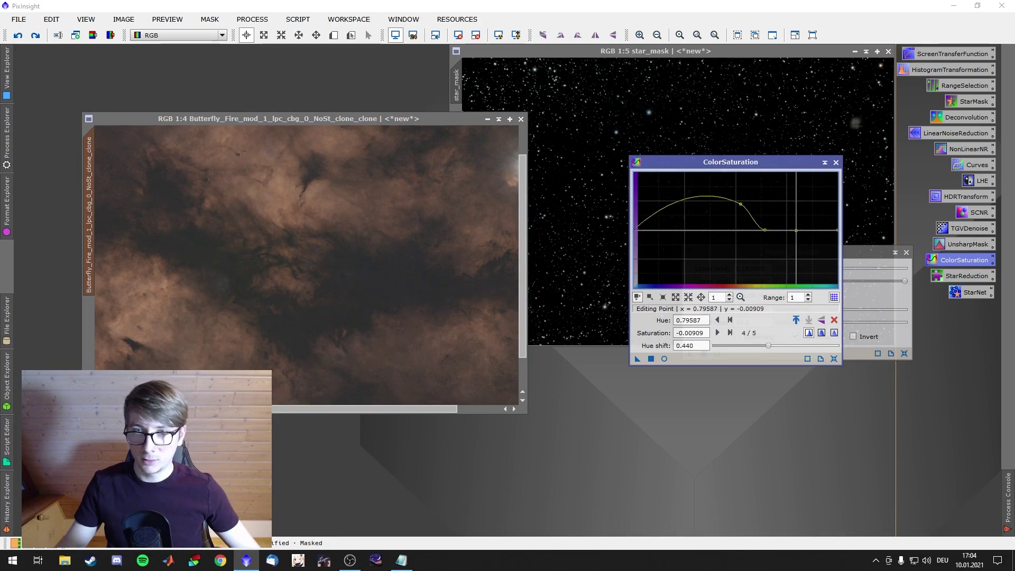
{"action": "left_click", "coordinate": [723, 230]}
{"action": "left_click", "coordinate": [685, 228]}
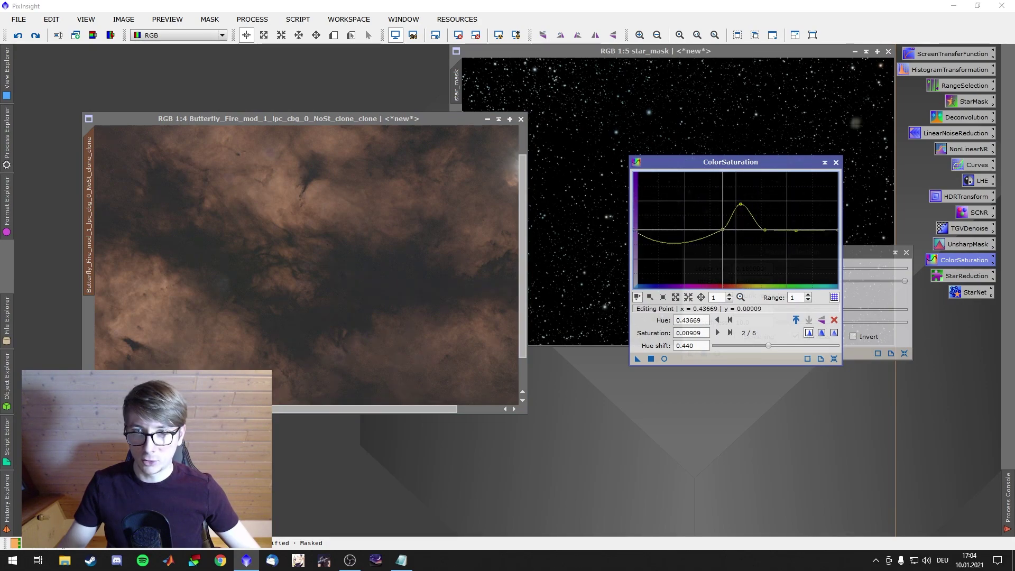
{"action": "left_click_drag", "start_coordinate": [685, 228], "coordinate": [681, 230]}
{"action": "left_click_drag", "start_coordinate": [740, 204], "coordinate": [743, 200]}
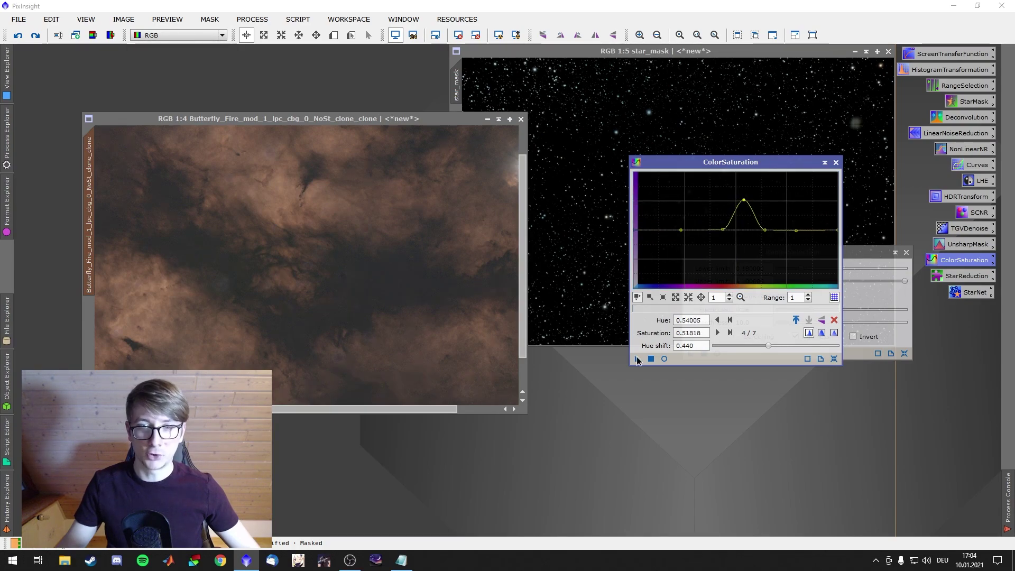
Compare the nebula before and after the saturation boost using undo and redo.
{"action": "scroll", "coordinate": [369, 293], "scroll_direction": "up", "scroll_amount": 6}
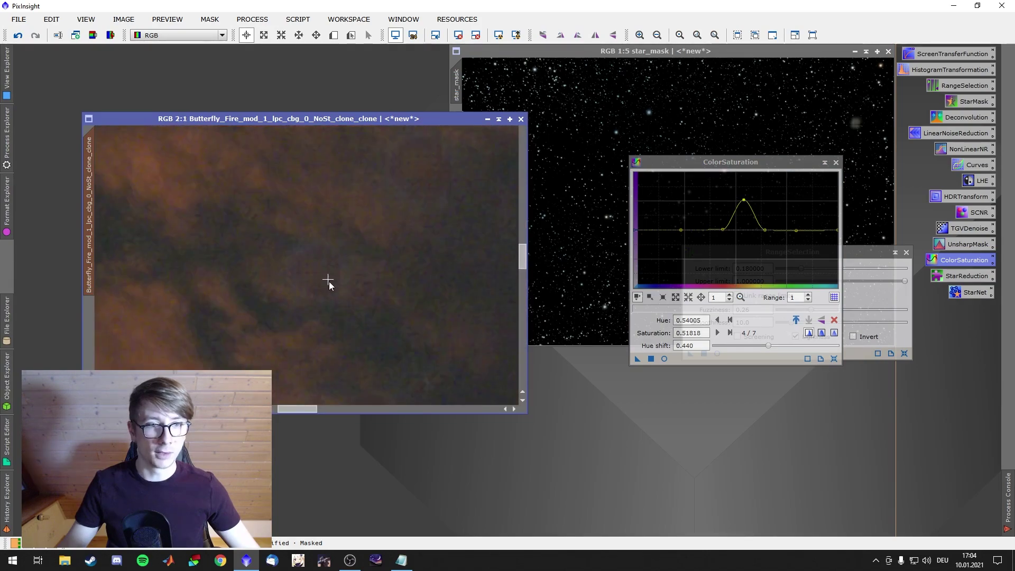
{"action": "scroll", "coordinate": [343, 307], "scroll_direction": "down", "scroll_amount": 7}
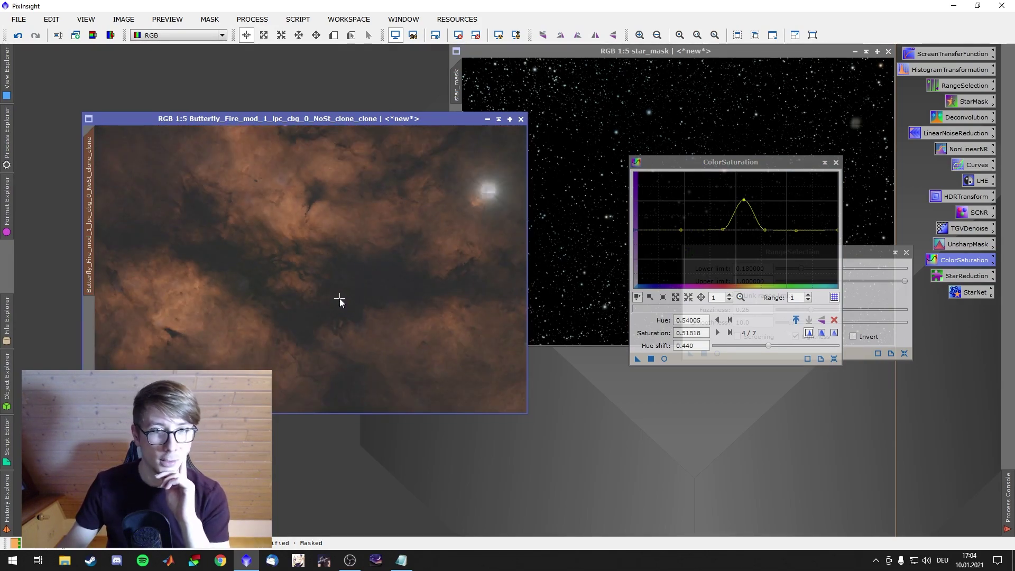
{"action": "key", "text": "ctrl+z"}
{"action": "key", "text": "ctrl+y"}
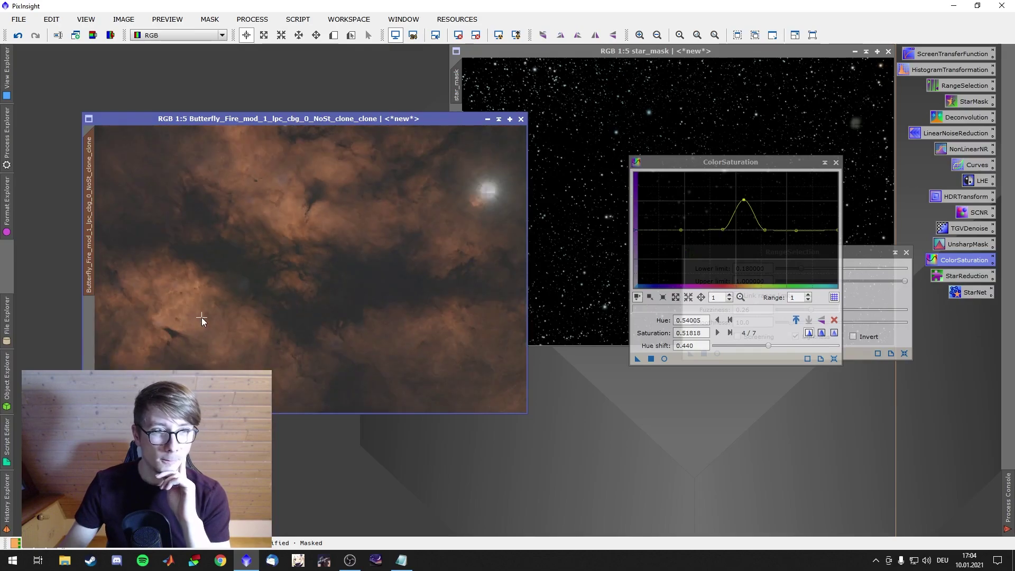
Apply LocalHistogramEqualization (kernel radius 100, contrast limit 1.5, amount 0.750) to the nebula.
{"action": "left_click", "coordinate": [836, 162]}
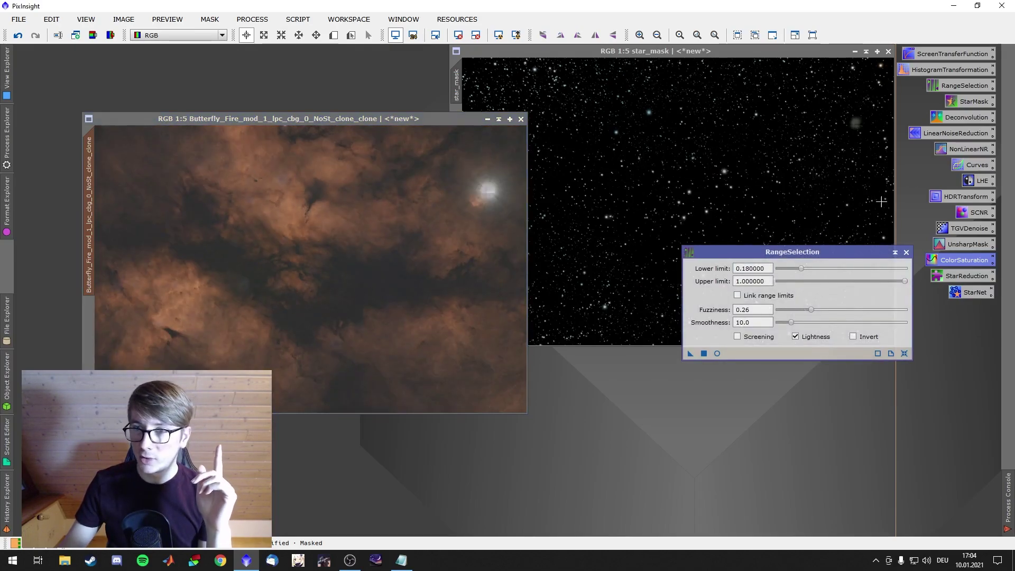
{"action": "double_click", "coordinate": [975, 180]}
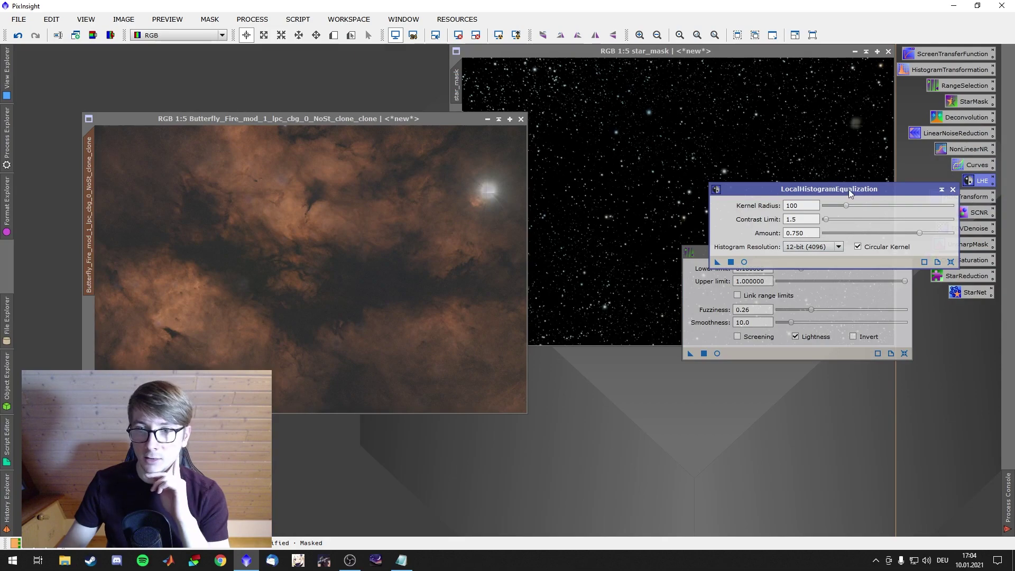
{"action": "left_click_drag", "start_coordinate": [849, 191], "coordinate": [765, 116]}
{"action": "left_click_drag", "start_coordinate": [633, 187], "coordinate": [468, 236]}
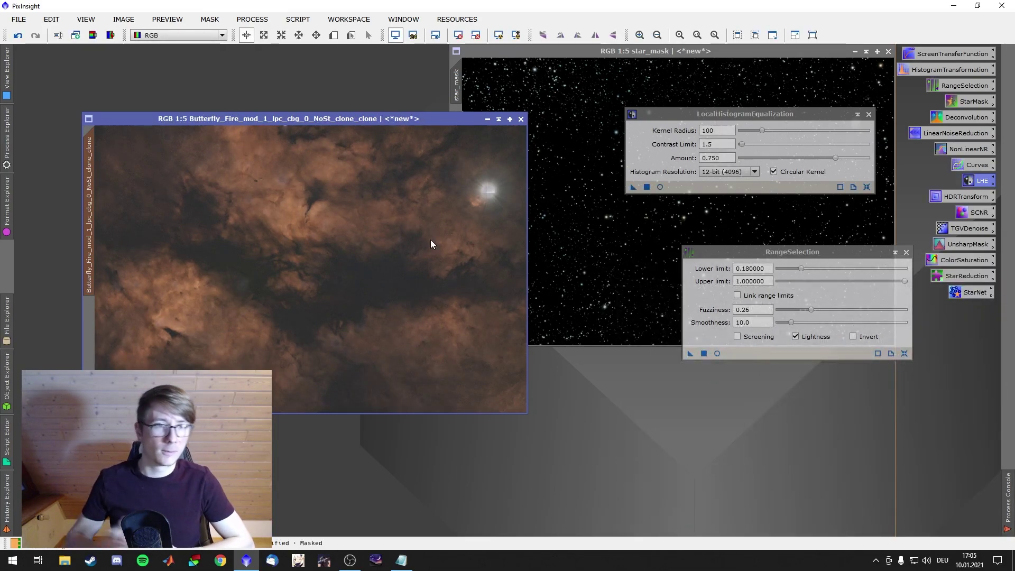
Toggle the local contrast enhancement off and on to compare, keeping it applied.
{"action": "right_click", "coordinate": [378, 231]}
{"action": "key", "text": "Escape"}
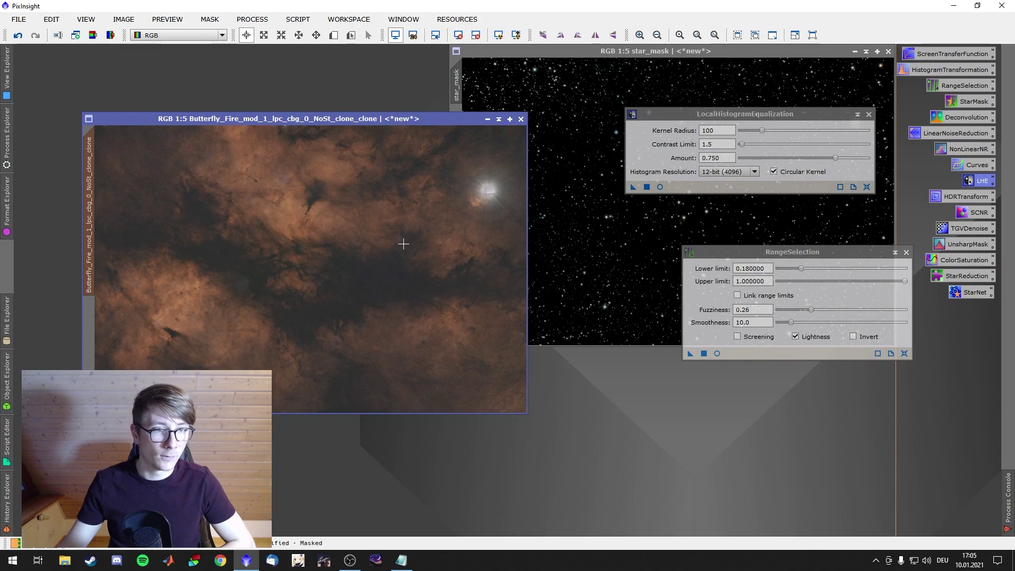
{"action": "right_click", "coordinate": [366, 236]}
{"action": "key", "text": "Escape"}
{"action": "right_click", "coordinate": [353, 238]}
{"action": "key", "text": "Escape"}
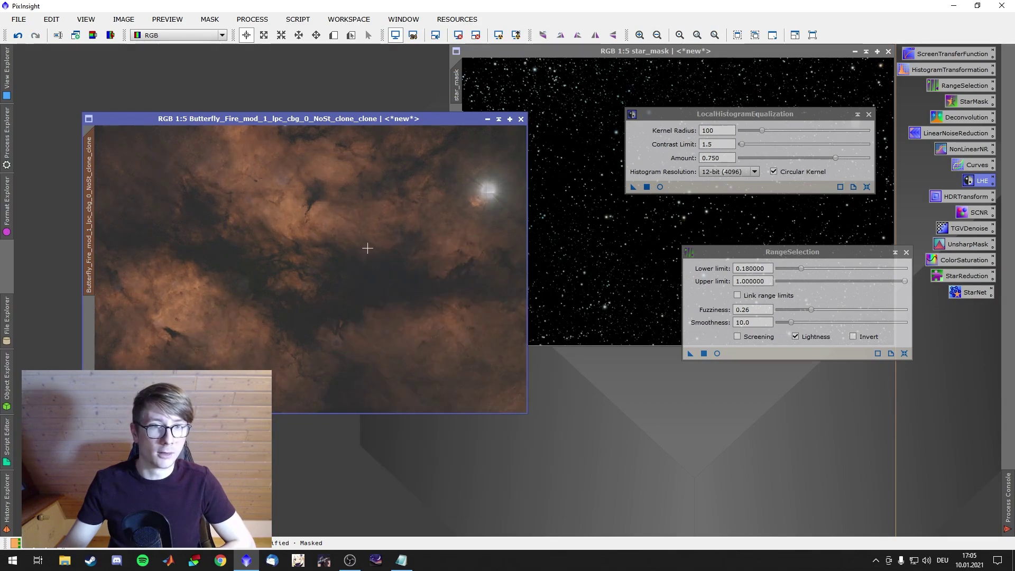
{"action": "right_click", "coordinate": [354, 255]}
{"action": "key", "text": "Escape"}
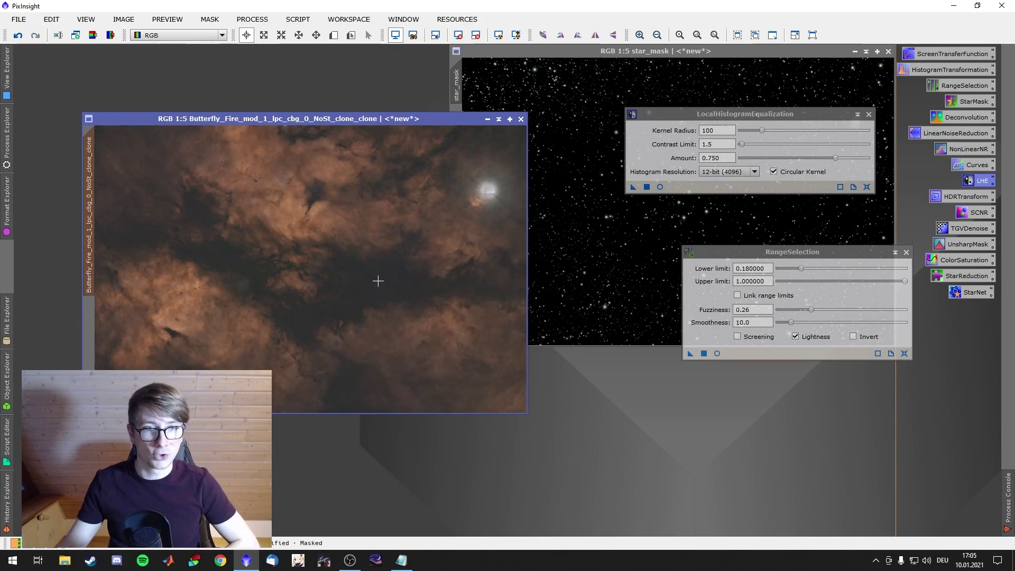
Apply a second ColorSaturation pass with hue shift 0.470 and a peaked curve to the nebula.
{"action": "double_click", "coordinate": [944, 261]}
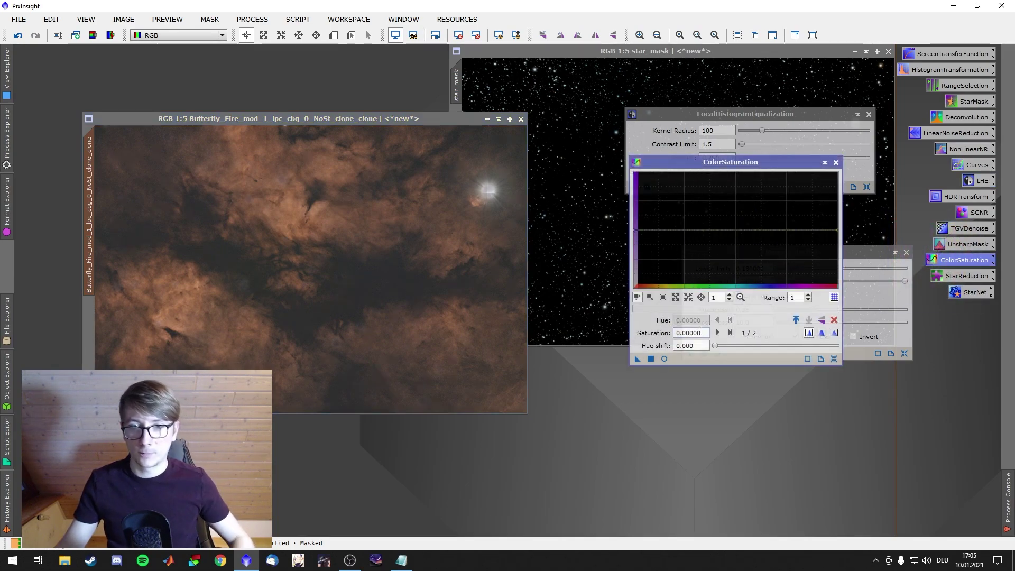
{"action": "left_click_drag", "start_coordinate": [715, 345], "coordinate": [772, 346]}
{"action": "left_click_drag", "start_coordinate": [750, 230], "coordinate": [723, 231]}
{"action": "left_click", "coordinate": [808, 231]}
{"action": "left_click", "coordinate": [720, 219]}
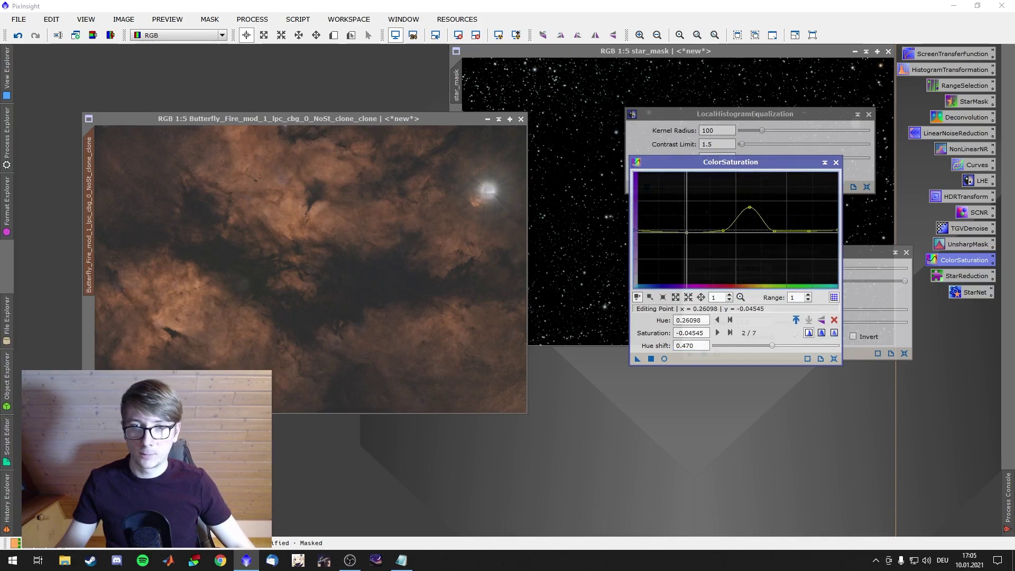
{"action": "left_click", "coordinate": [686, 229]}
{"action": "left_click_drag", "start_coordinate": [636, 358], "coordinate": [378, 281]}
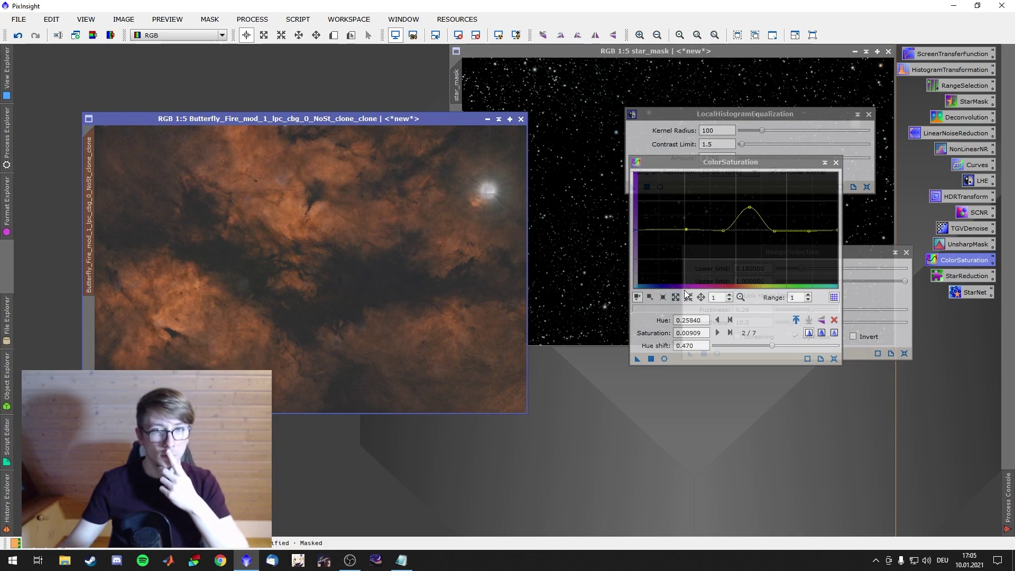
Disable the nebula's mask, clip shadows at 0.03482587 with HistogramTransformation, and reopen RangeSelection.
{"action": "left_click", "coordinate": [209, 19]}
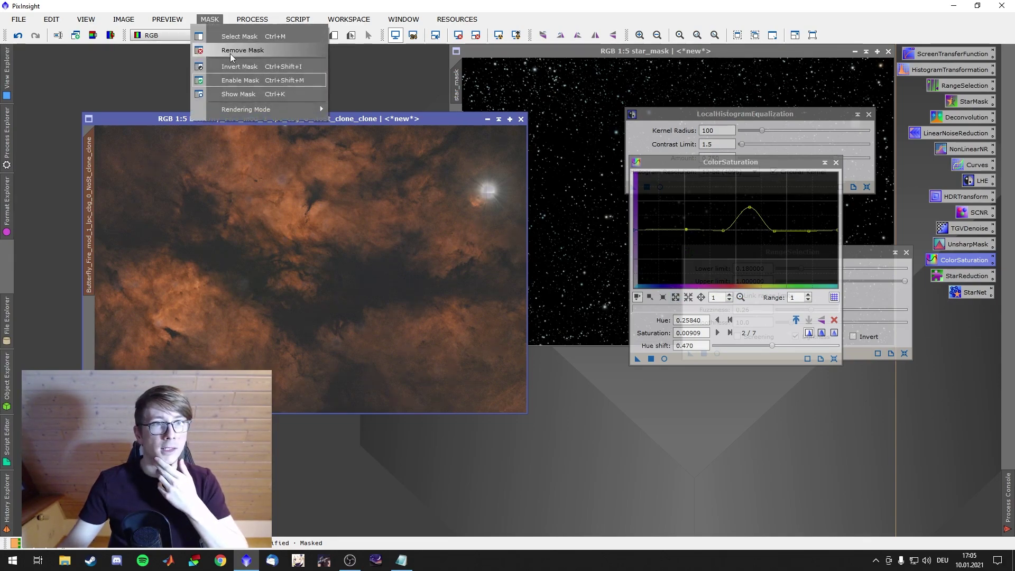
{"action": "left_click", "coordinate": [230, 80]}
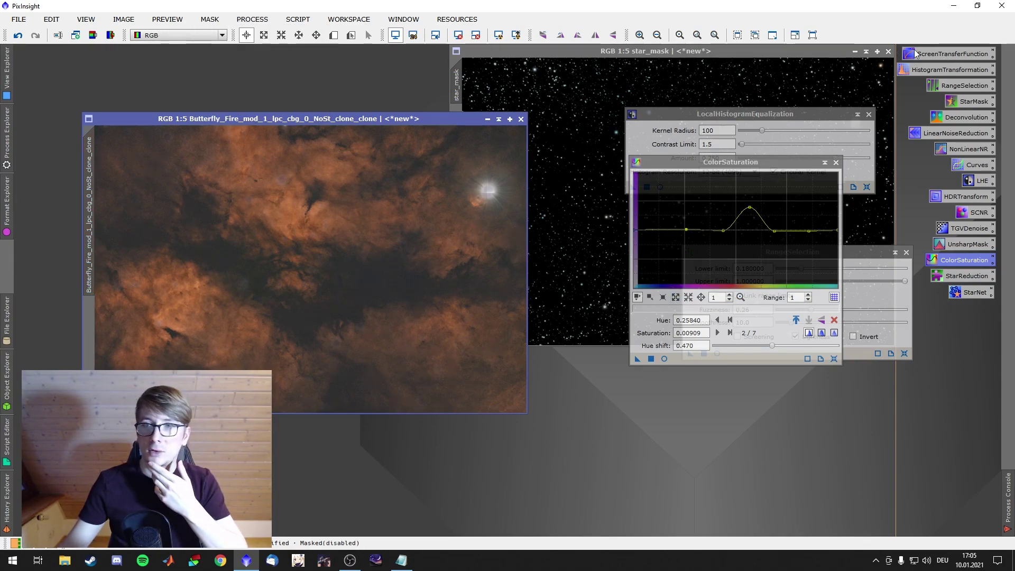
{"action": "left_click", "coordinate": [946, 53]}
{"action": "left_click", "coordinate": [933, 70]}
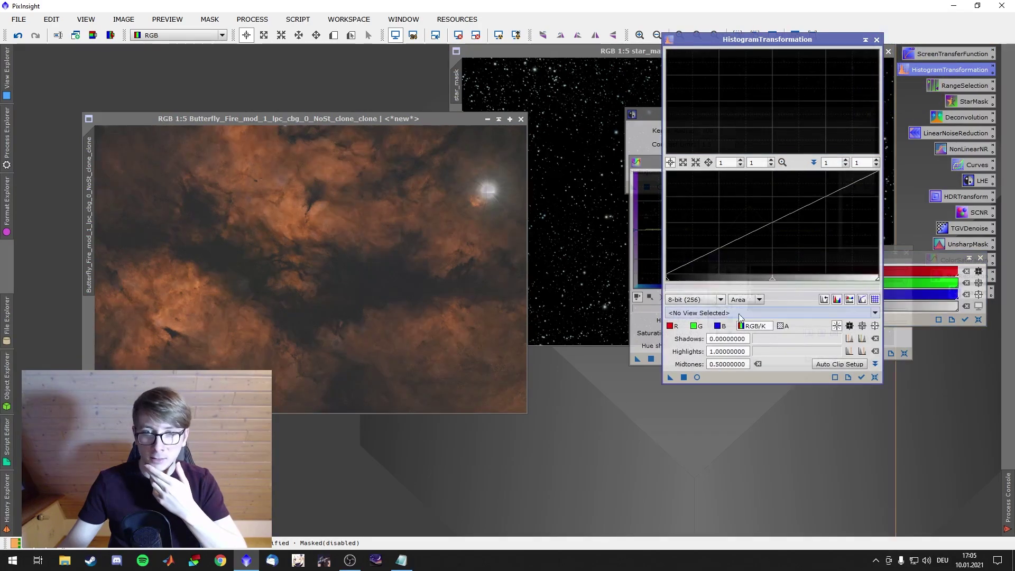
{"action": "left_click_drag", "start_coordinate": [667, 278], "coordinate": [673, 282]}
{"action": "left_click_drag", "start_coordinate": [670, 376], "coordinate": [392, 335]}
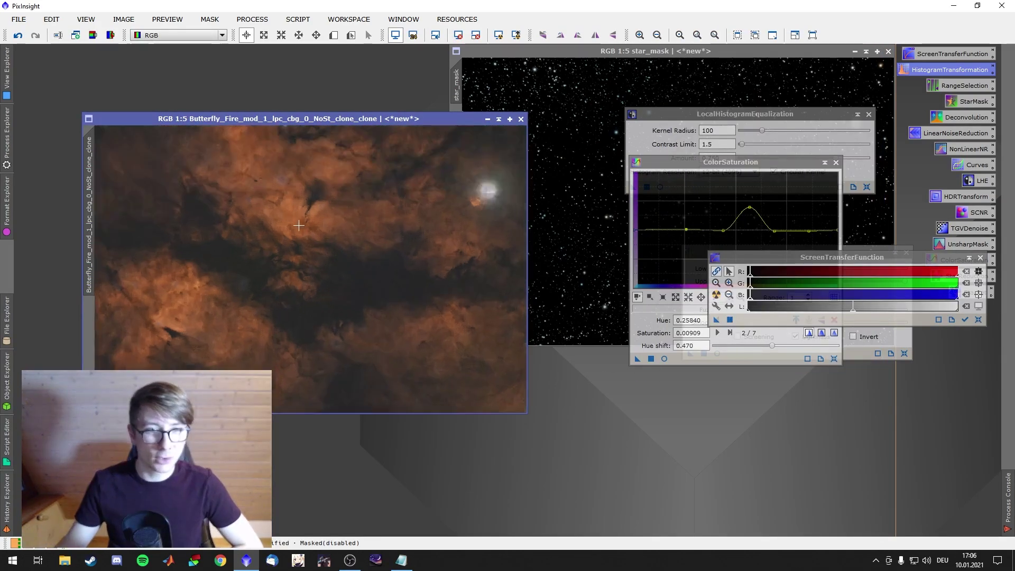
{"action": "scroll", "coordinate": [299, 226], "scroll_direction": "up", "scroll_amount": 1}
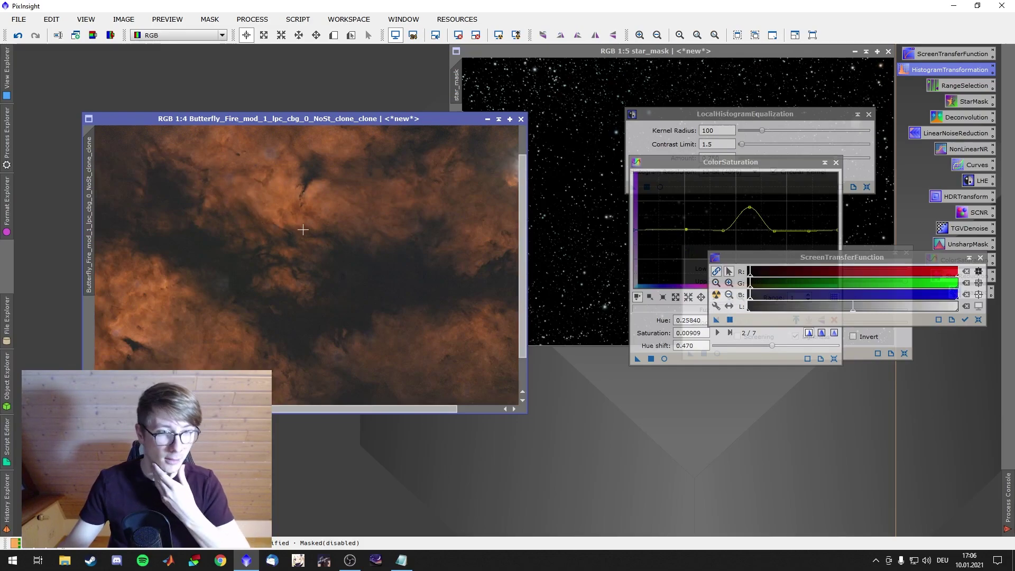
{"action": "scroll", "coordinate": [303, 229], "scroll_direction": "down", "scroll_amount": 1}
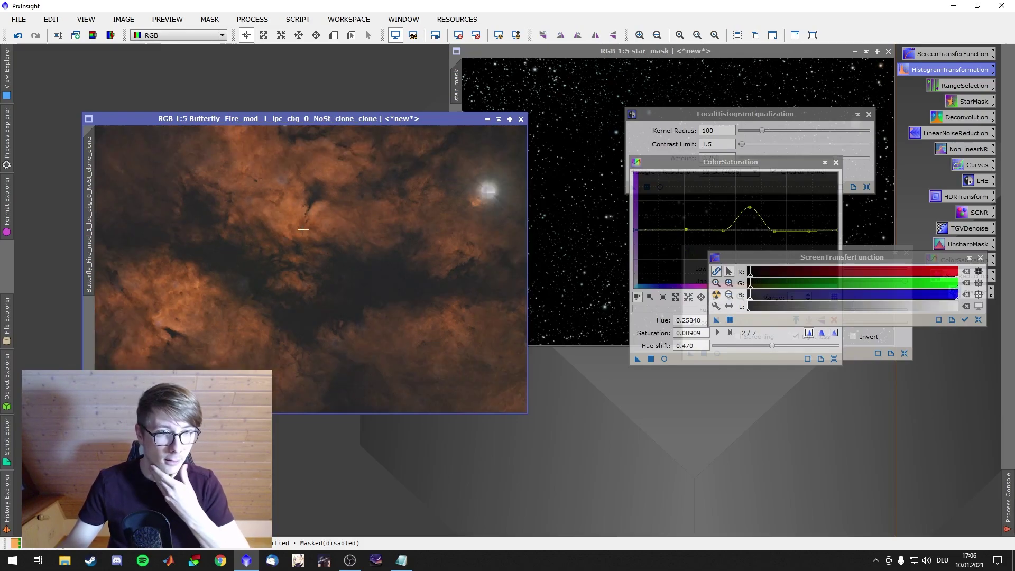
{"action": "left_click", "coordinate": [865, 252]}
{"action": "double_click", "coordinate": [799, 303]}
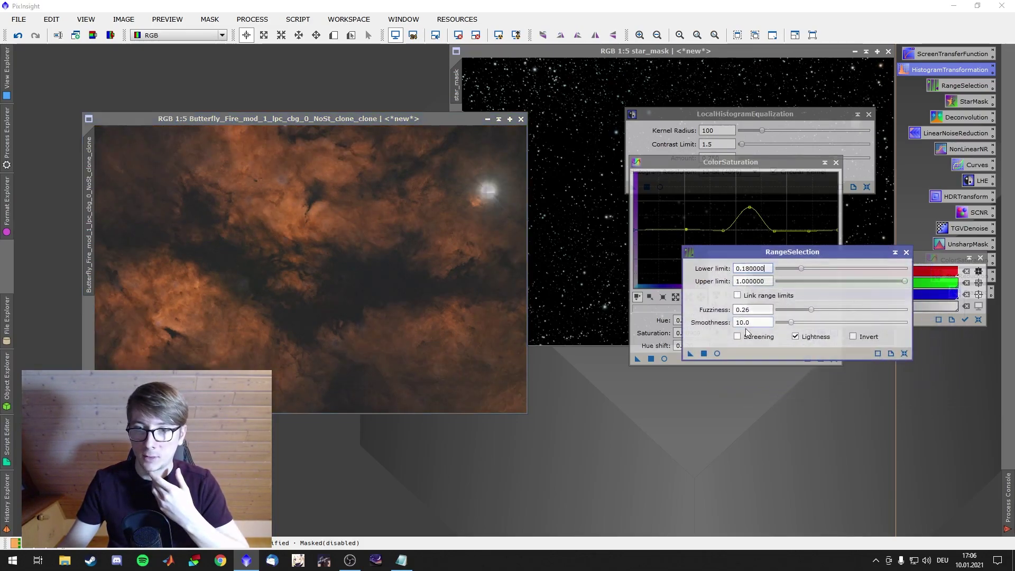
Build range_mask1 from the nebula with lower limit 0.31 and fuzziness 0.58.
{"action": "left_click", "coordinate": [716, 353]}
{"action": "left_click_drag", "start_coordinate": [800, 268], "coordinate": [816, 270]}
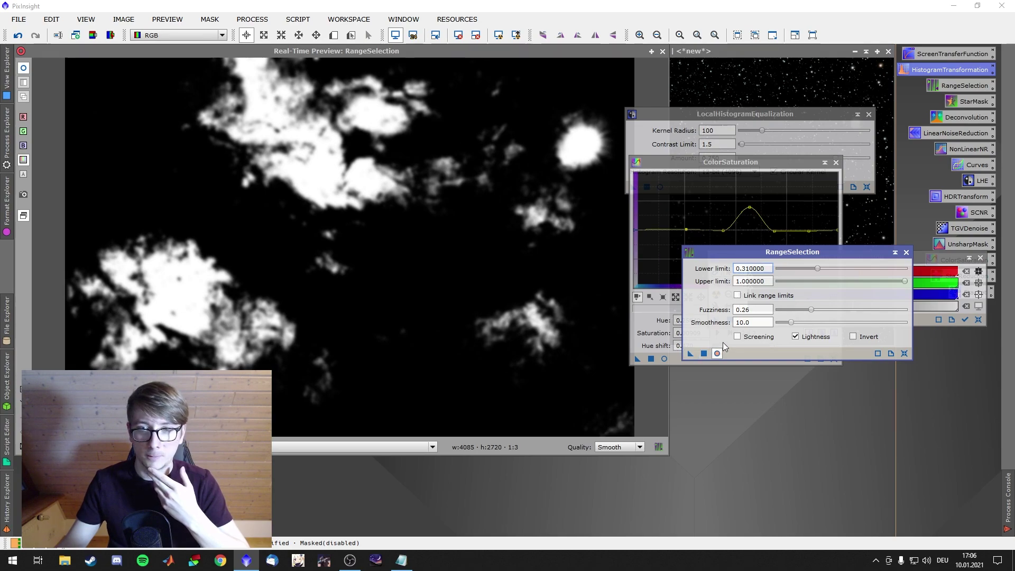
{"action": "left_click_drag", "start_coordinate": [810, 307], "coordinate": [853, 313]}
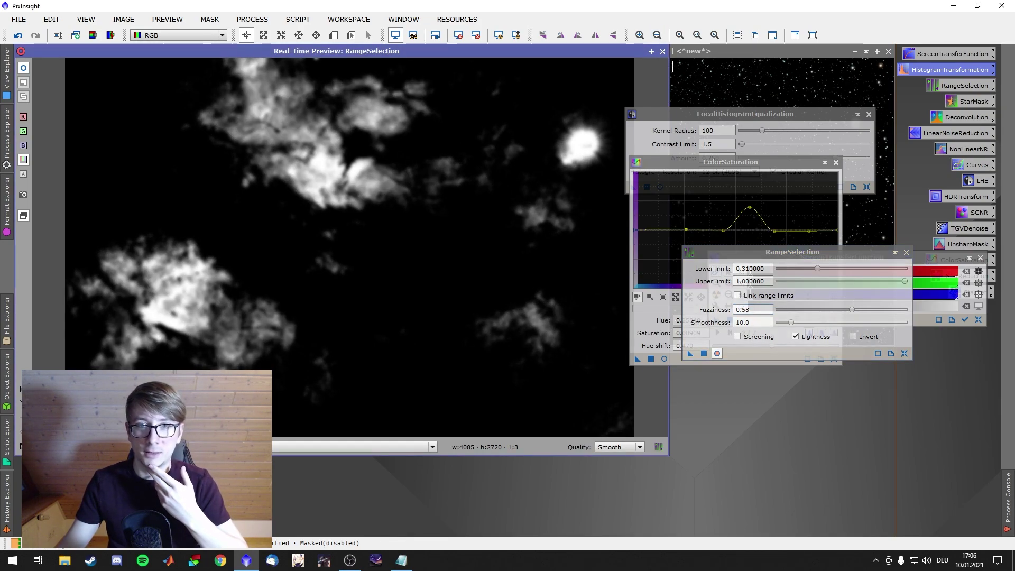
{"action": "left_click", "coordinate": [662, 51]}
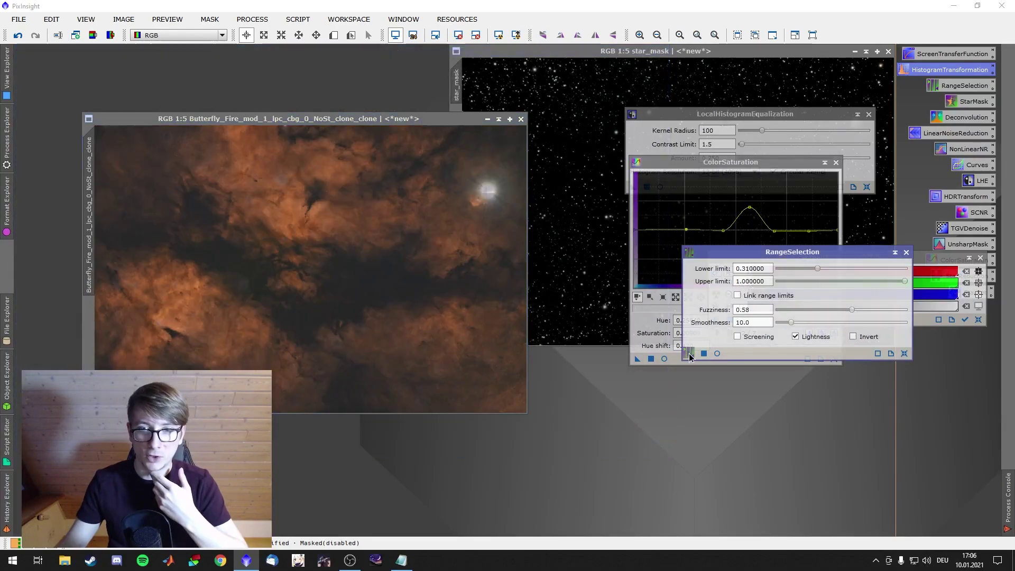
{"action": "left_click_drag", "start_coordinate": [691, 353], "coordinate": [431, 280]}
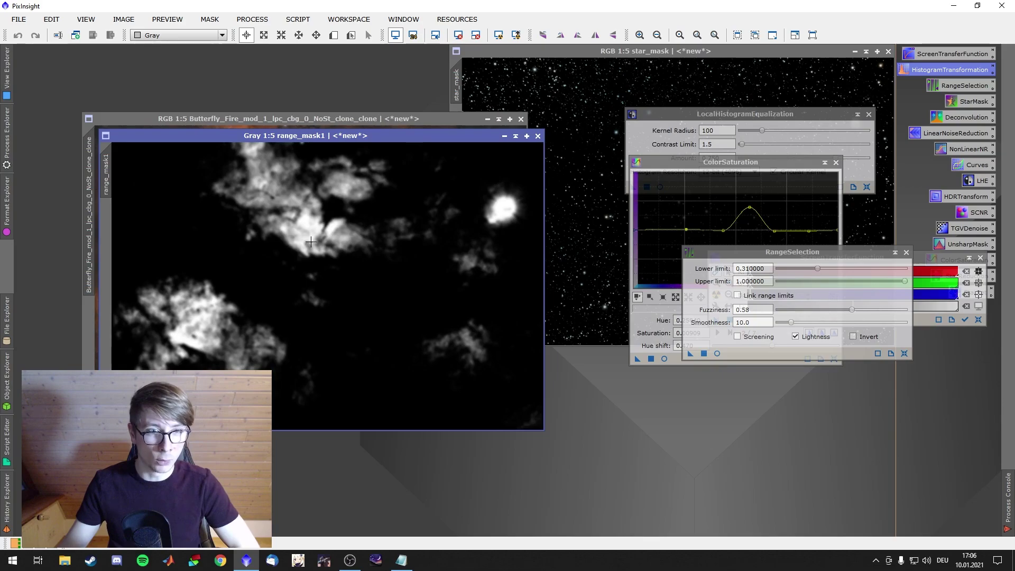
{"action": "left_click", "coordinate": [258, 19]}
Start CloneStamp on range_mask1 with a brush radius of 250.
{"action": "mouse_move", "coordinate": [338, 11]}
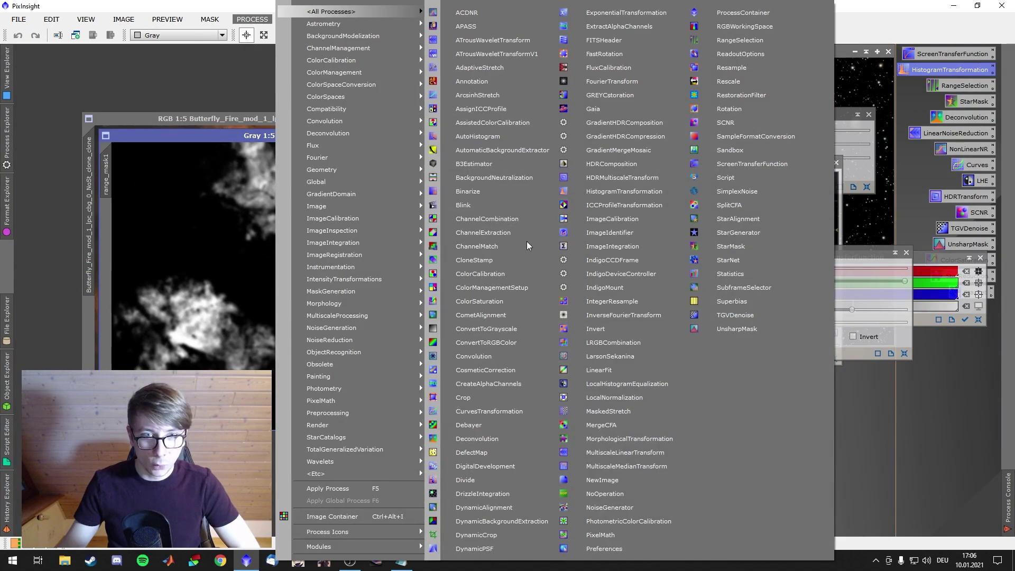
{"action": "left_click", "coordinate": [509, 260]}
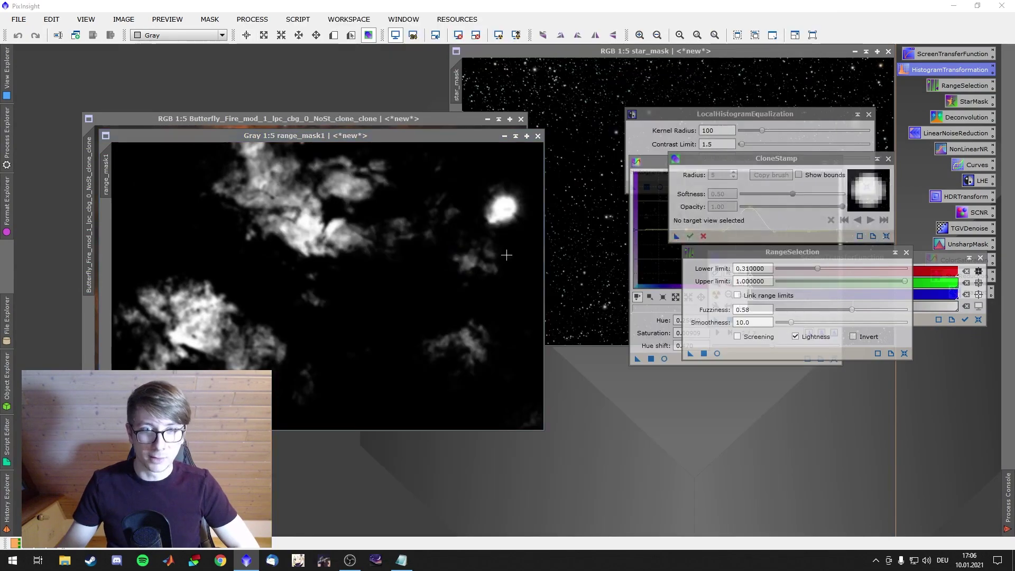
{"action": "left_click", "coordinate": [739, 179]}
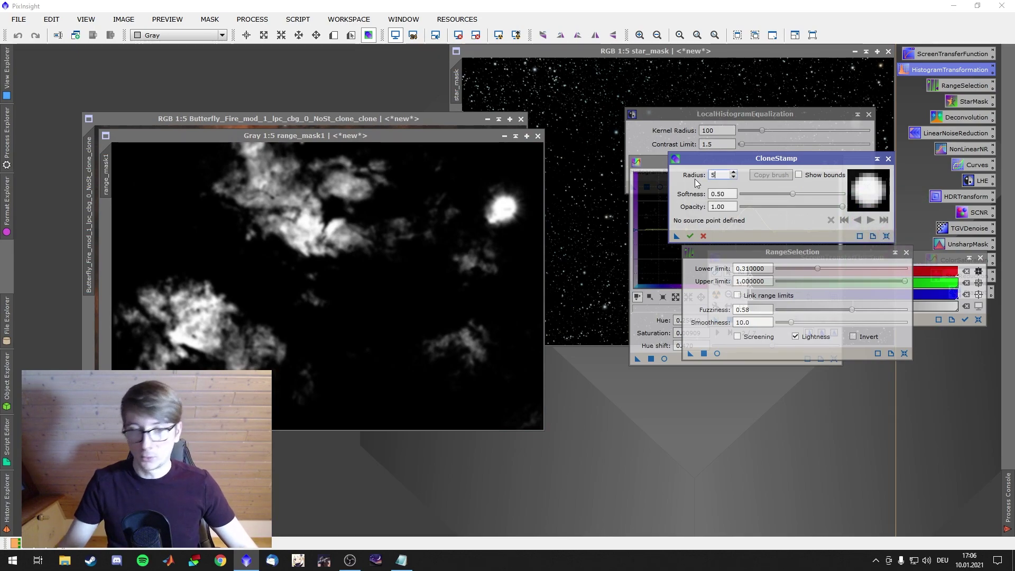
{"action": "type", "text": "50"}
{"action": "left_click", "coordinate": [504, 159], "text": "ctrl"}
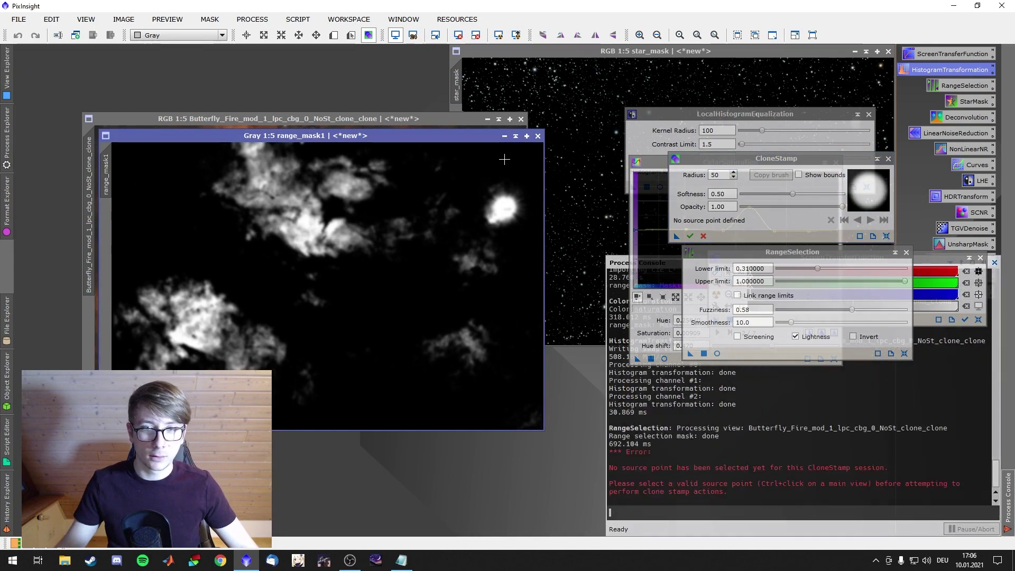
{"action": "left_click", "coordinate": [724, 174]}
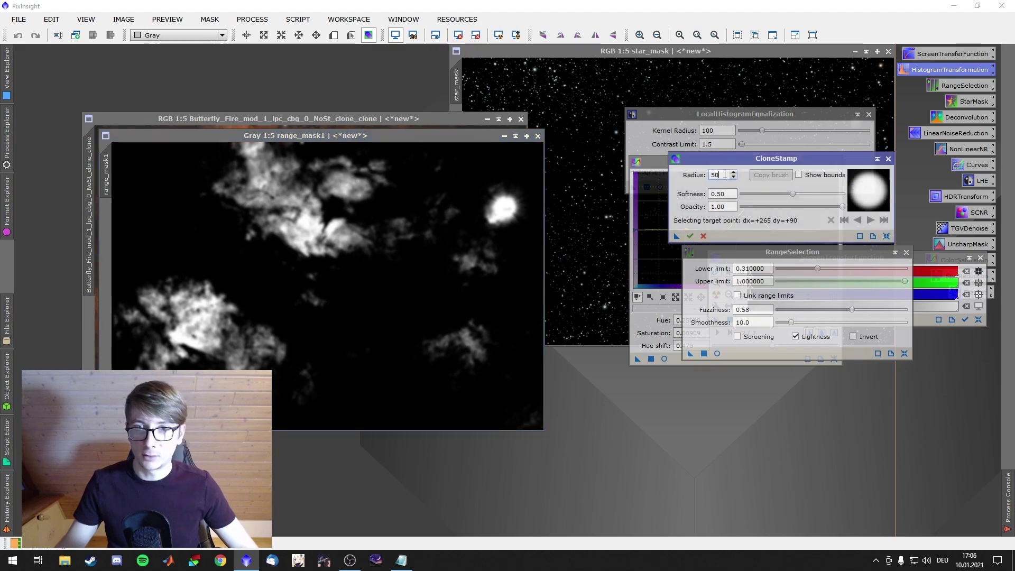
{"action": "key", "text": "BackSpace"}
{"action": "key", "text": "BackSpace"}
{"action": "type", "text": "250"}
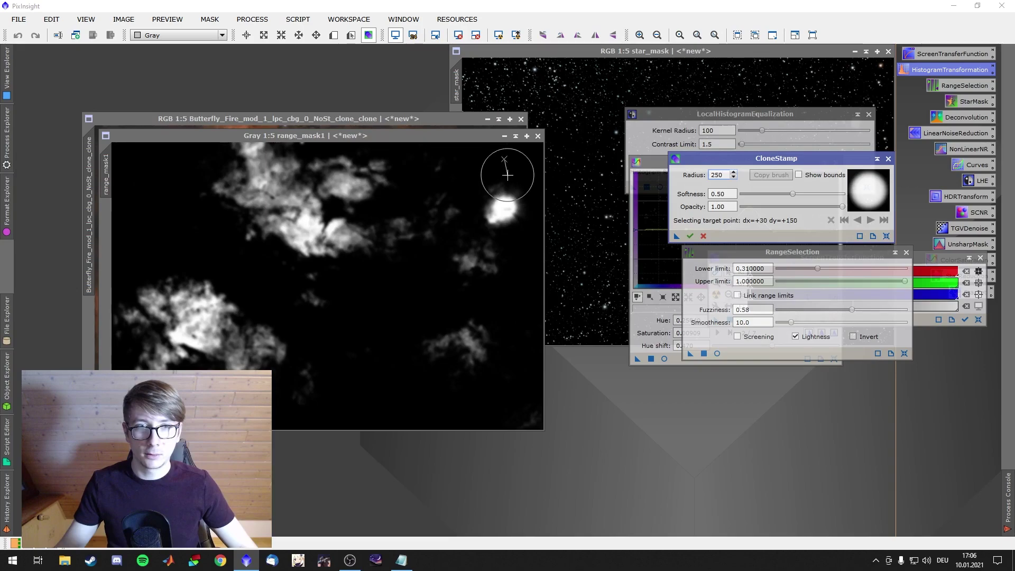
Paint out the bright star blob at the upper right and commit the clone stamping.
{"action": "left_click", "coordinate": [382, 320], "text": "ctrl"}
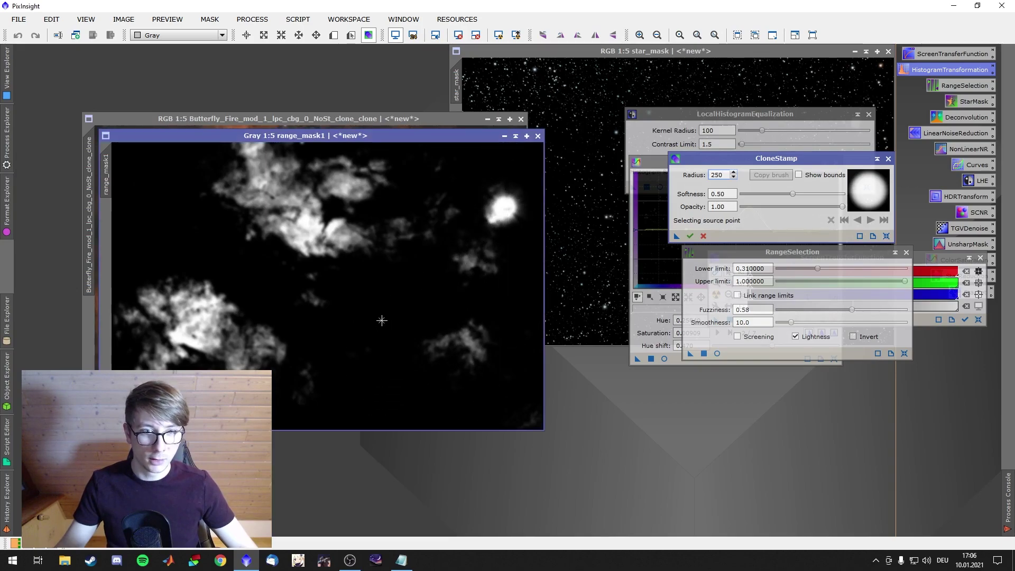
{"action": "left_click", "coordinate": [500, 206]}
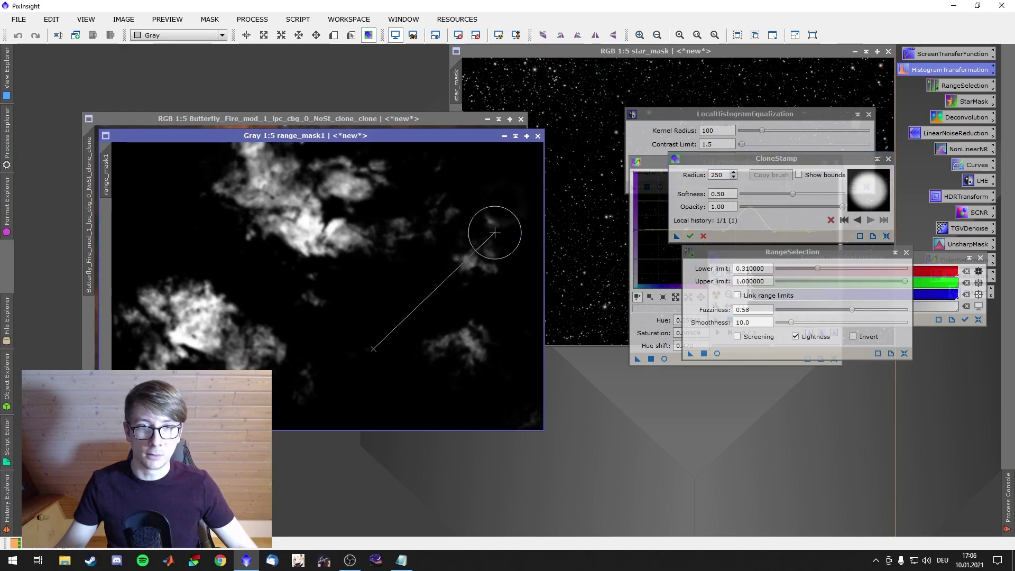
{"action": "left_click", "coordinate": [498, 209]}
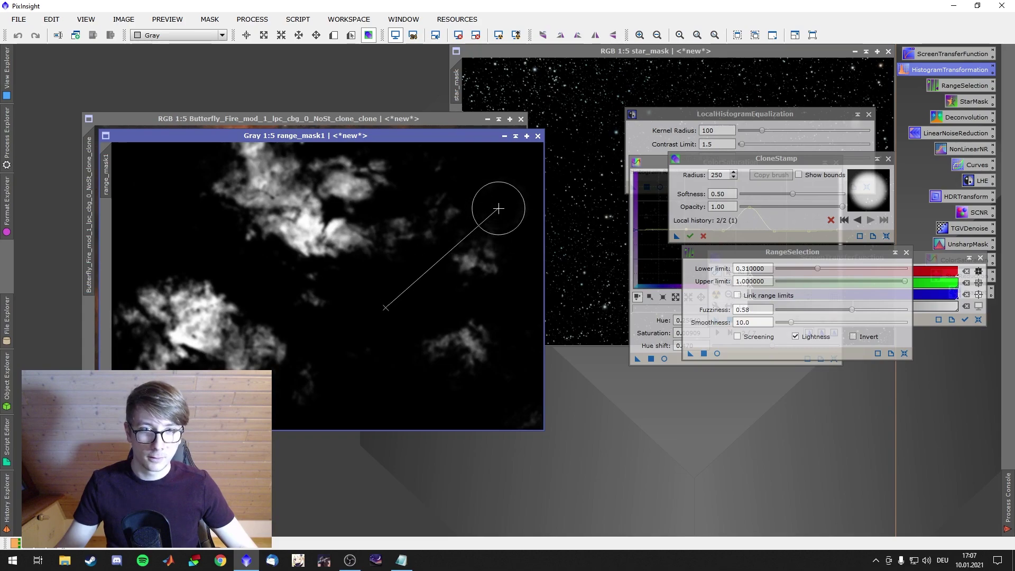
{"action": "left_click", "coordinate": [690, 236]}
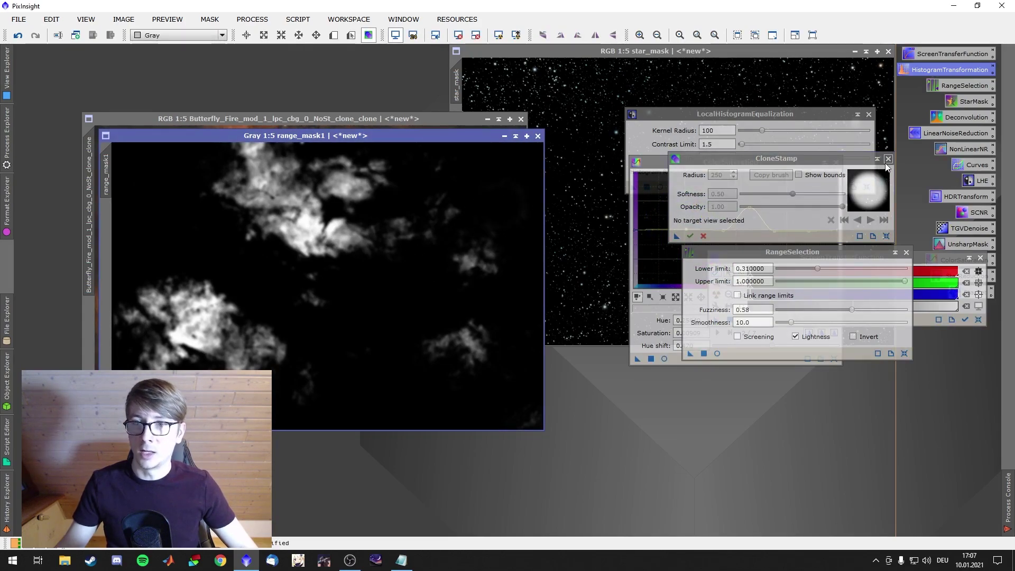
{"action": "left_click_drag", "start_coordinate": [146, 139], "coordinate": [231, 157]}
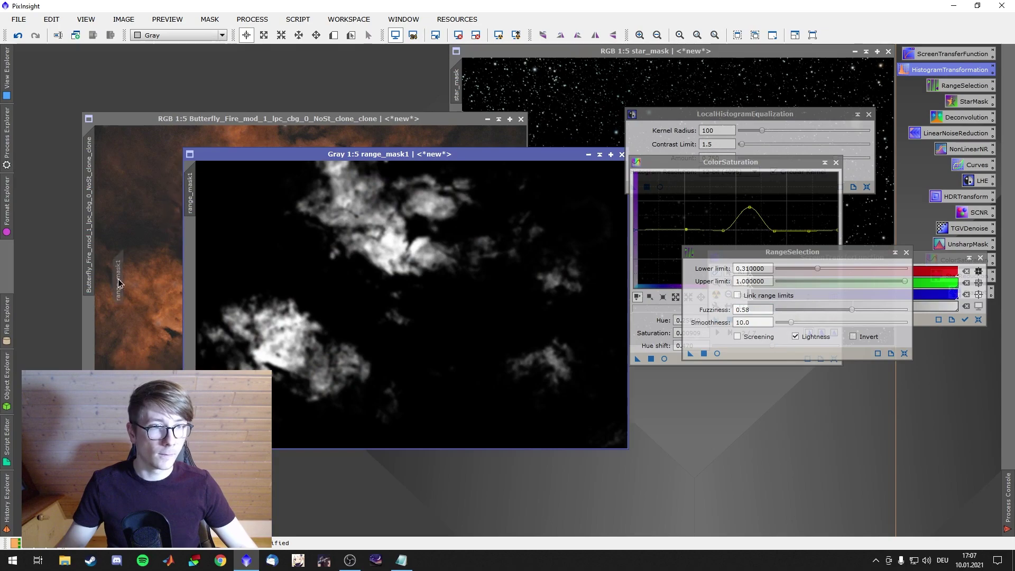
Enable range_mask1 as the active mask on the Butterfly nebula image.
{"action": "left_click", "coordinate": [255, 128]}
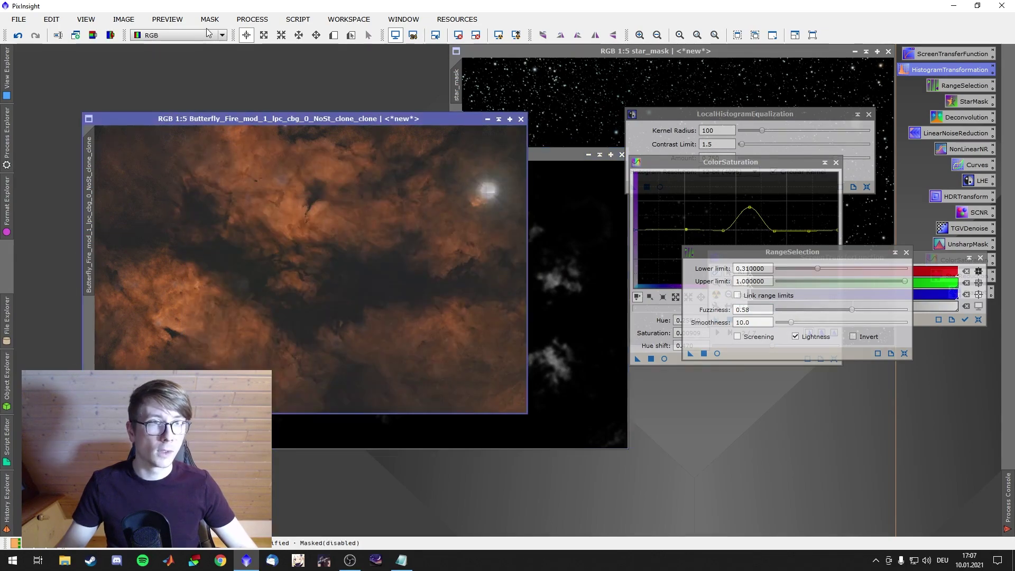
{"action": "left_click", "coordinate": [210, 19]}
{"action": "left_click", "coordinate": [252, 97]}
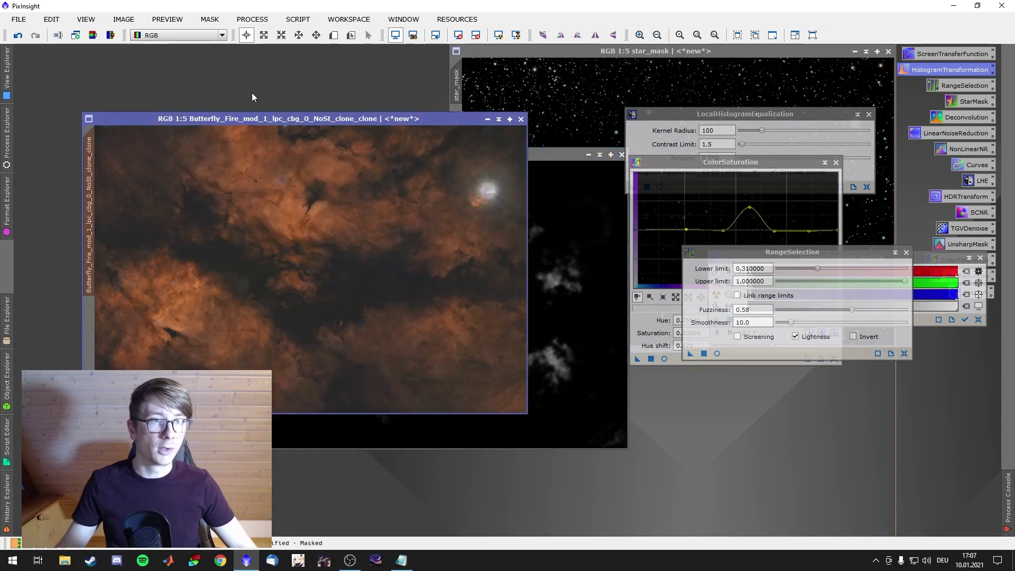
Show then hide the mask overlay, and move the RangeSelection and STF panels aside.
{"action": "left_click", "coordinate": [210, 19]}
{"action": "left_click", "coordinate": [216, 99]}
{"action": "left_click", "coordinate": [209, 19]}
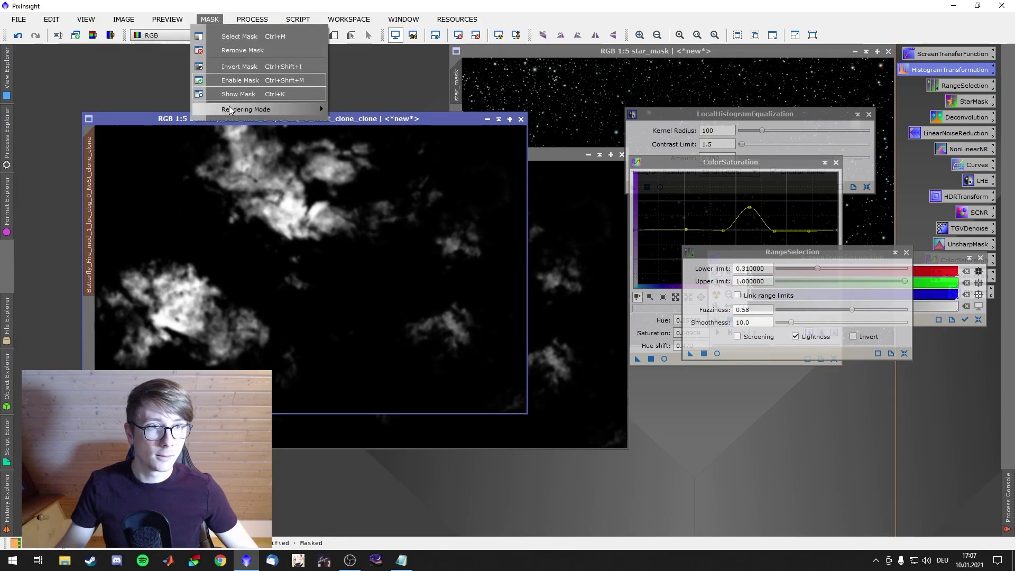
{"action": "left_click", "coordinate": [220, 99]}
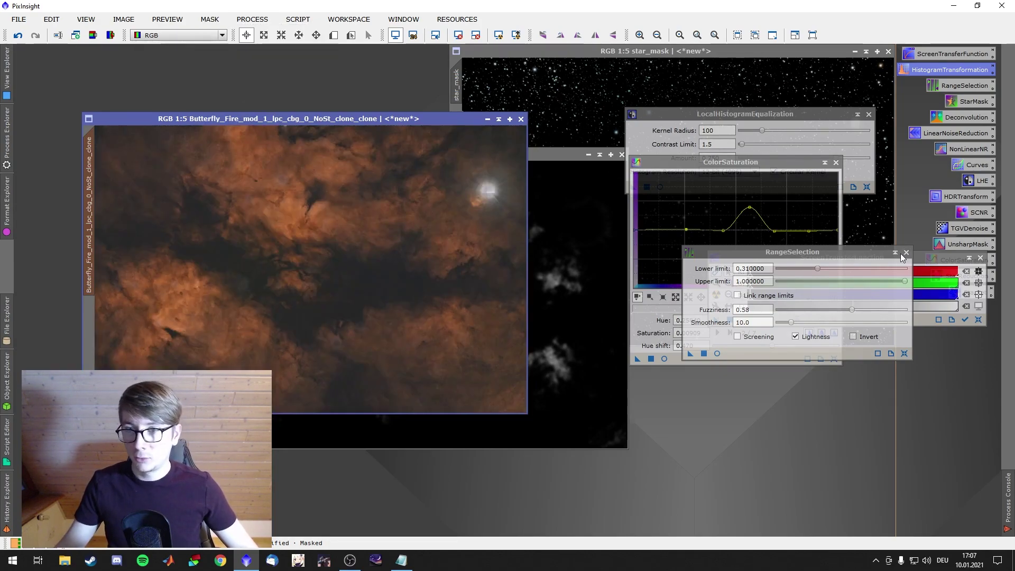
{"action": "left_click_drag", "start_coordinate": [851, 254], "coordinate": [830, 285]}
{"action": "left_click_drag", "start_coordinate": [954, 253], "coordinate": [841, 352]}
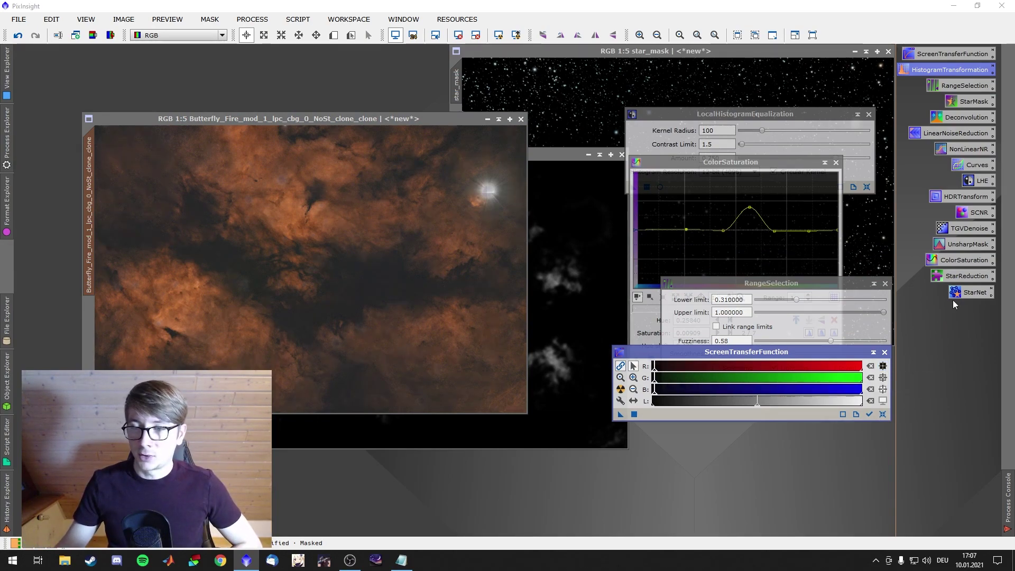
Apply UnsharpMask (StdDev 2.00, Amount 0.80) to the masked Butterfly image and zoom in.
{"action": "double_click", "coordinate": [962, 245]}
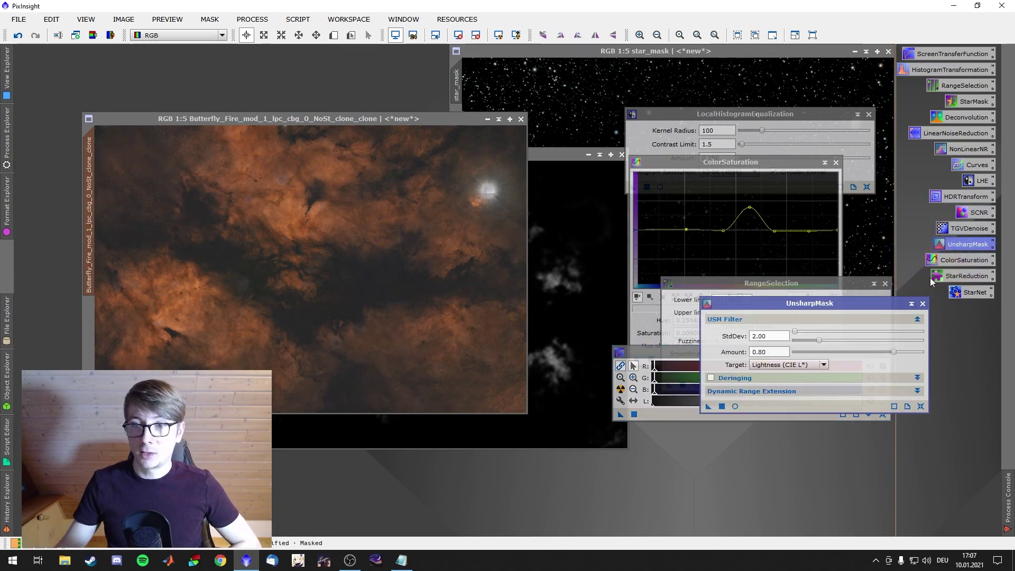
{"action": "left_click_drag", "start_coordinate": [708, 406], "coordinate": [290, 281]}
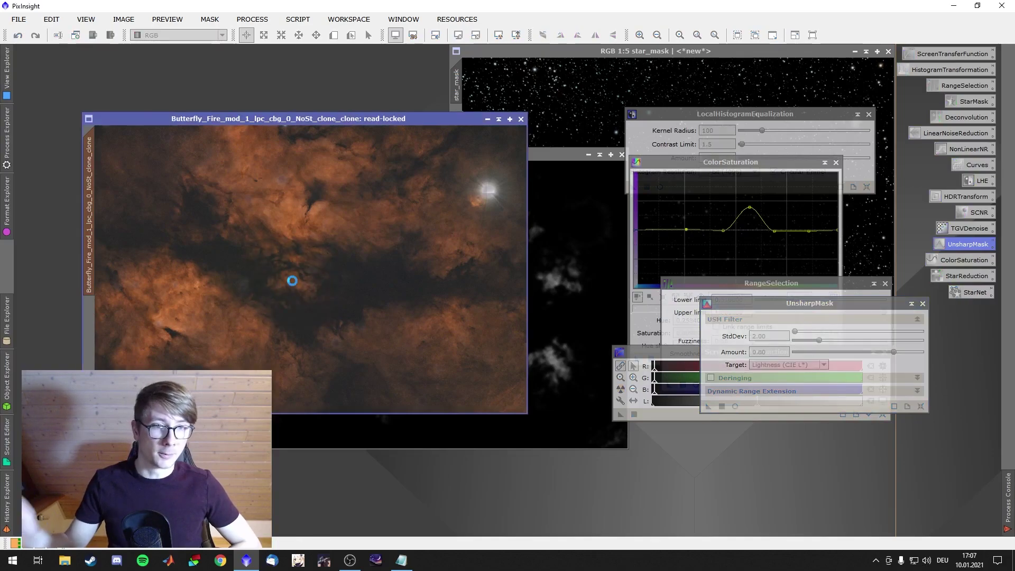
{"action": "scroll", "coordinate": [290, 229], "scroll_direction": "up", "scroll_amount": 3}
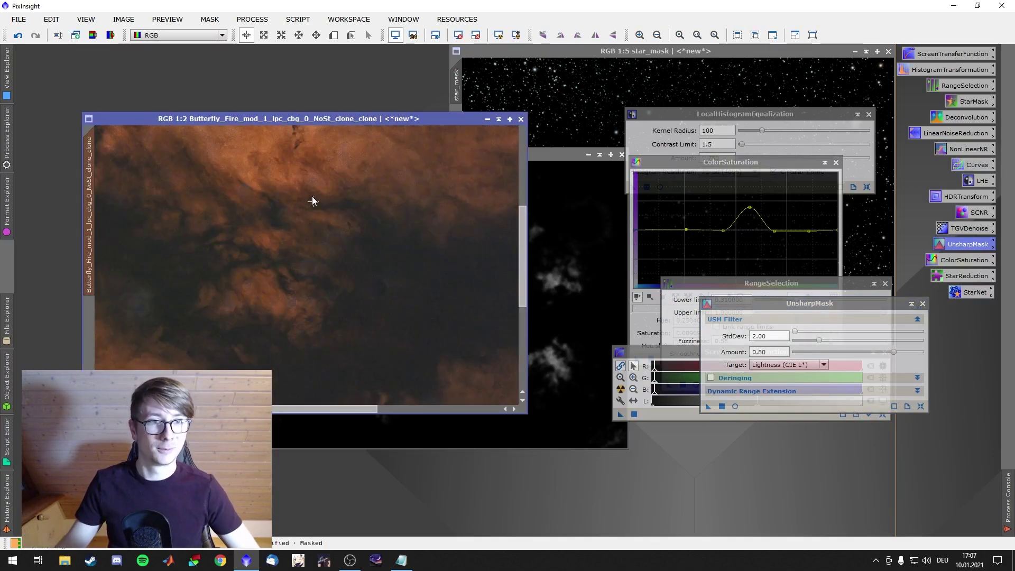
{"action": "left_click_drag", "start_coordinate": [312, 201], "coordinate": [350, 236]}
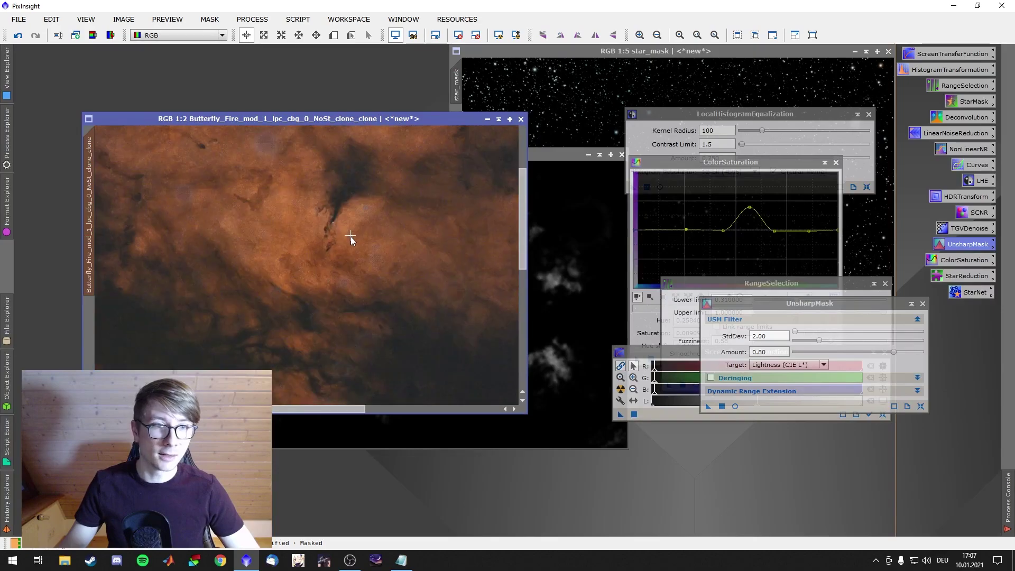
Compare the sharpened result using Undo/Redo, then zoom back out.
{"action": "right_click", "coordinate": [350, 236]}
{"action": "left_click", "coordinate": [382, 248]}
{"action": "right_click", "coordinate": [382, 248]}
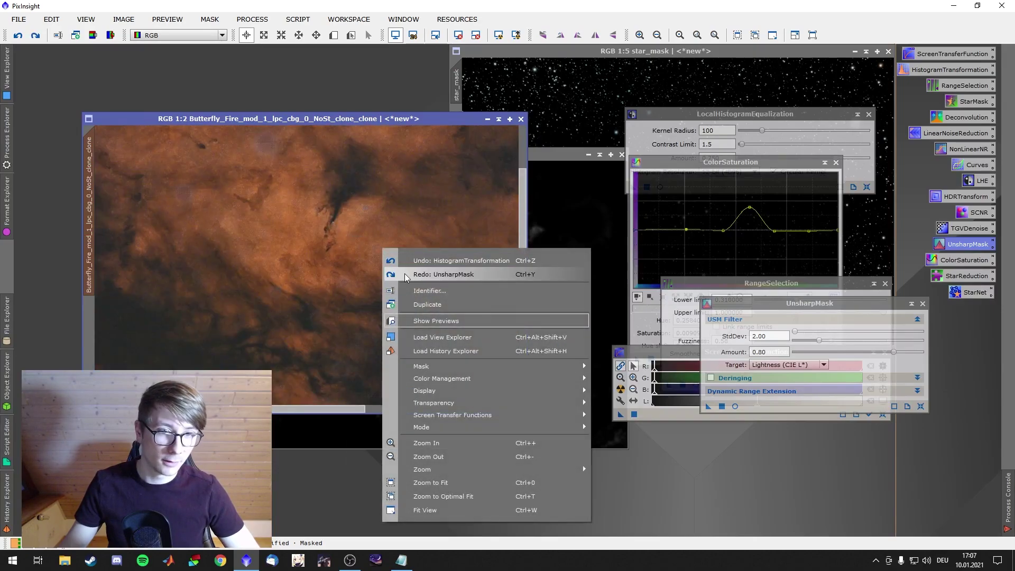
{"action": "left_click", "coordinate": [404, 273]}
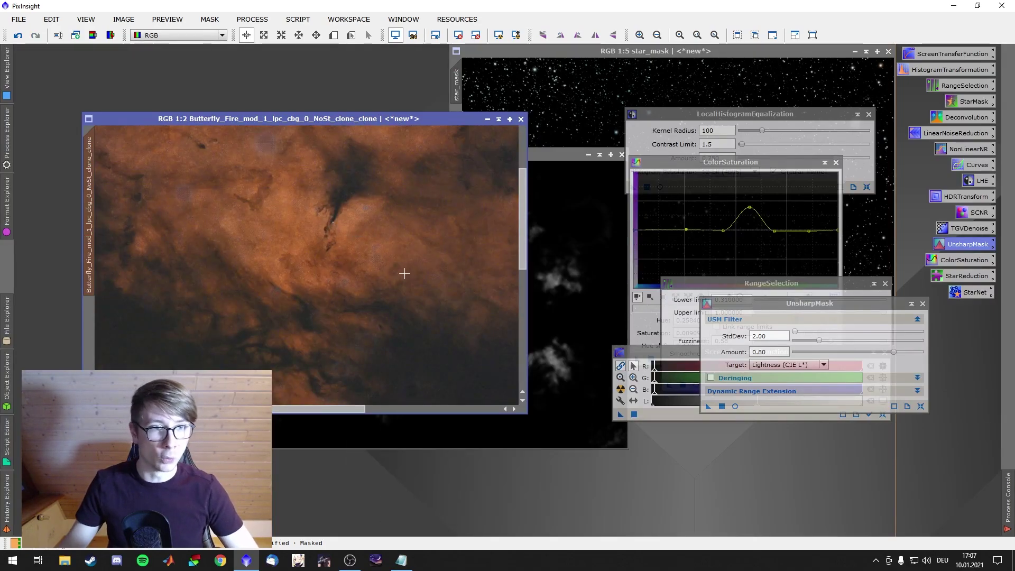
{"action": "scroll", "coordinate": [405, 273], "scroll_direction": "down", "scroll_amount": 4}
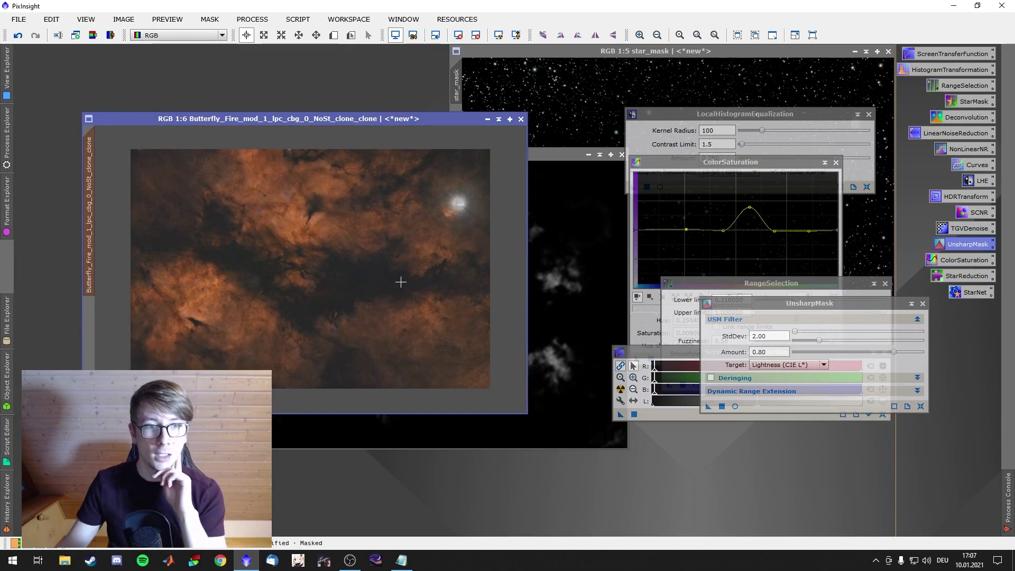
Check the mask options on the range mask and Butterfly image, leaving them unchanged.
{"action": "left_click", "coordinate": [542, 153]}
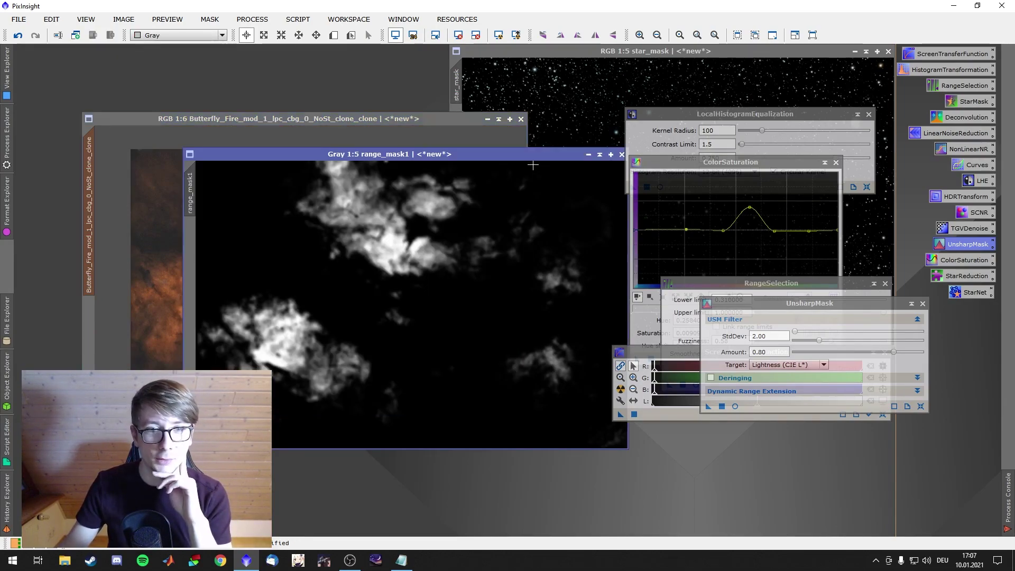
{"action": "left_click", "coordinate": [207, 20]}
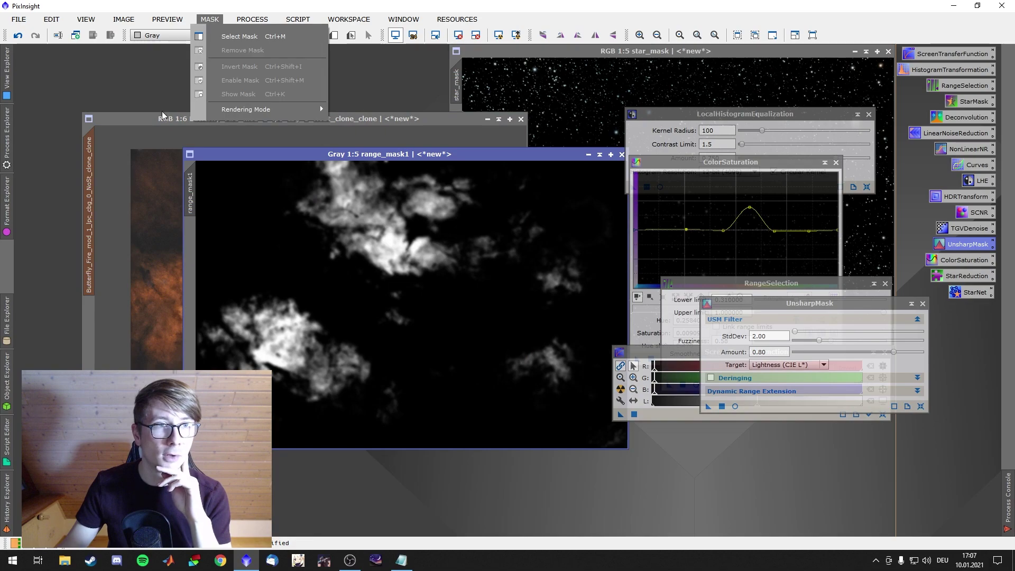
{"action": "left_click", "coordinate": [319, 119]}
{"action": "left_click", "coordinate": [209, 19]}
{"action": "left_click", "coordinate": [332, 95]}
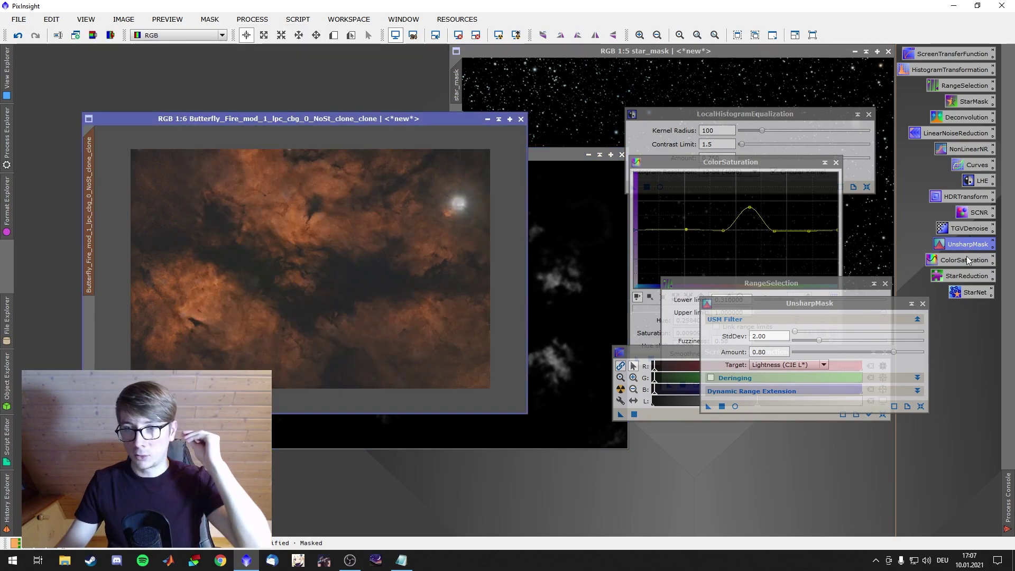
Run TGVDenoise at Strength 2 on the masked Butterfly image.
{"action": "double_click", "coordinate": [969, 229]}
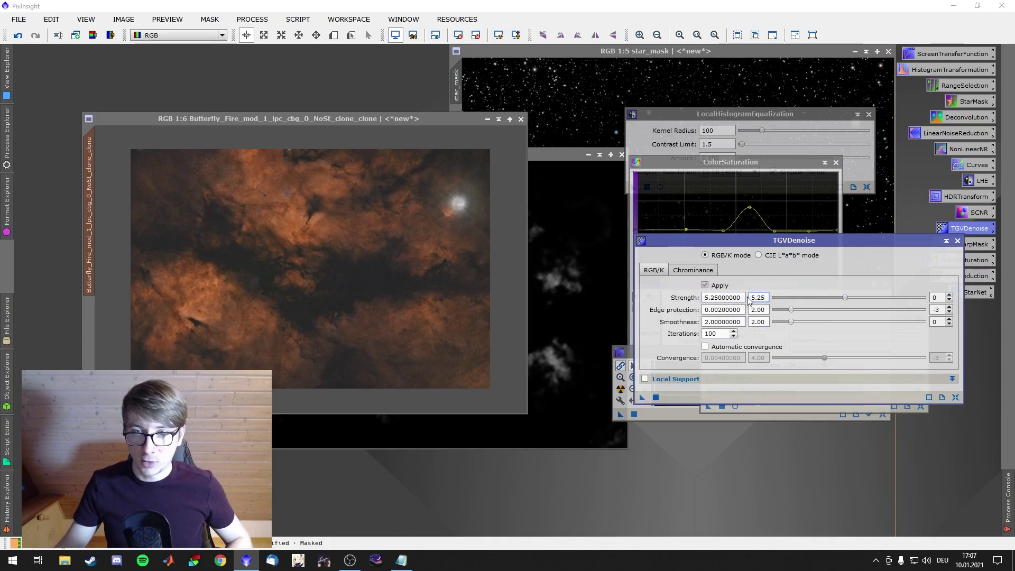
{"action": "type", "text": "2"}
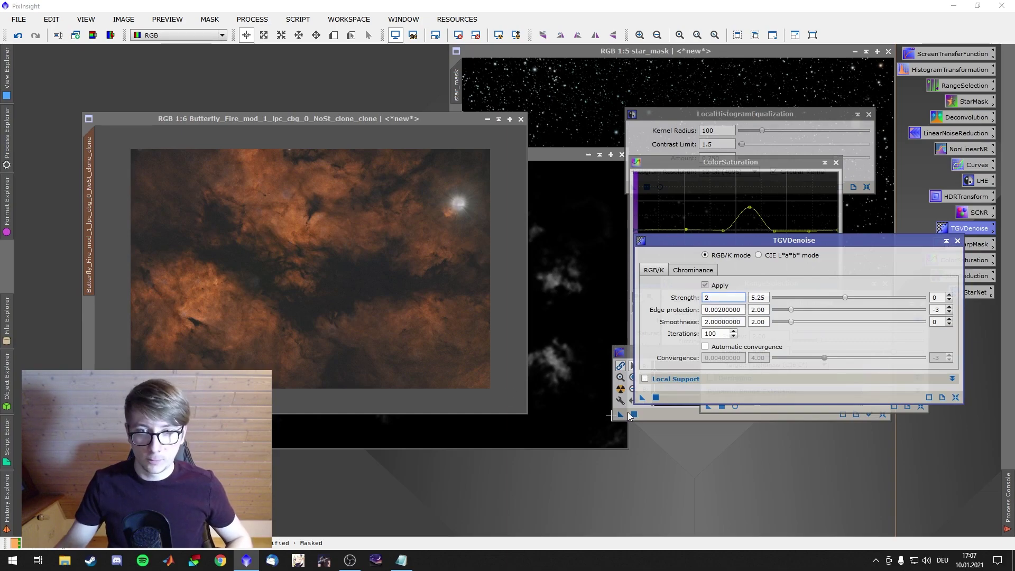
{"action": "left_click_drag", "start_coordinate": [643, 397], "coordinate": [374, 296]}
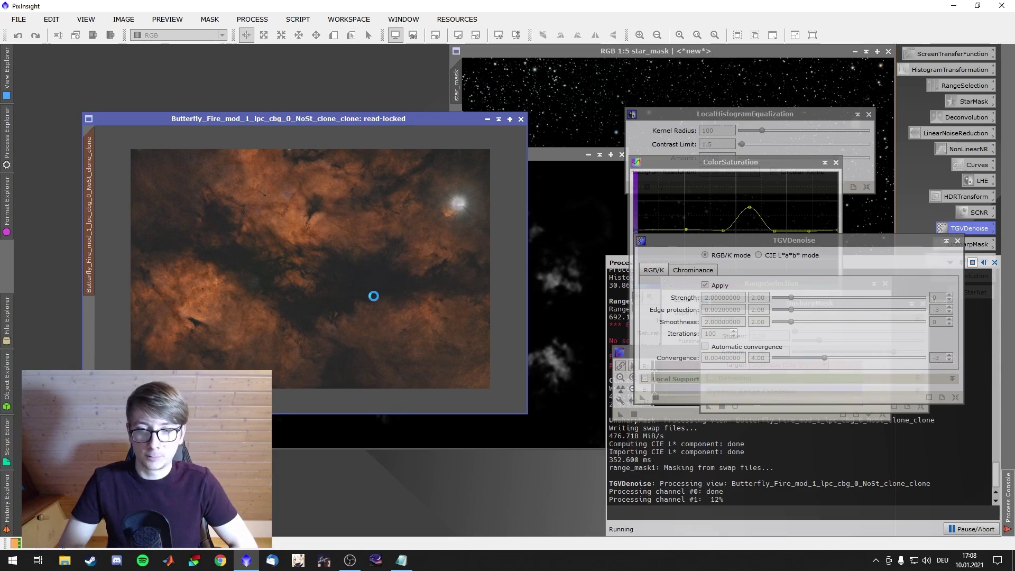
Zoom to 1:1 and compare the denoised nebula using Undo/Redo.
{"action": "scroll", "coordinate": [350, 261], "scroll_direction": "up", "scroll_amount": 2}
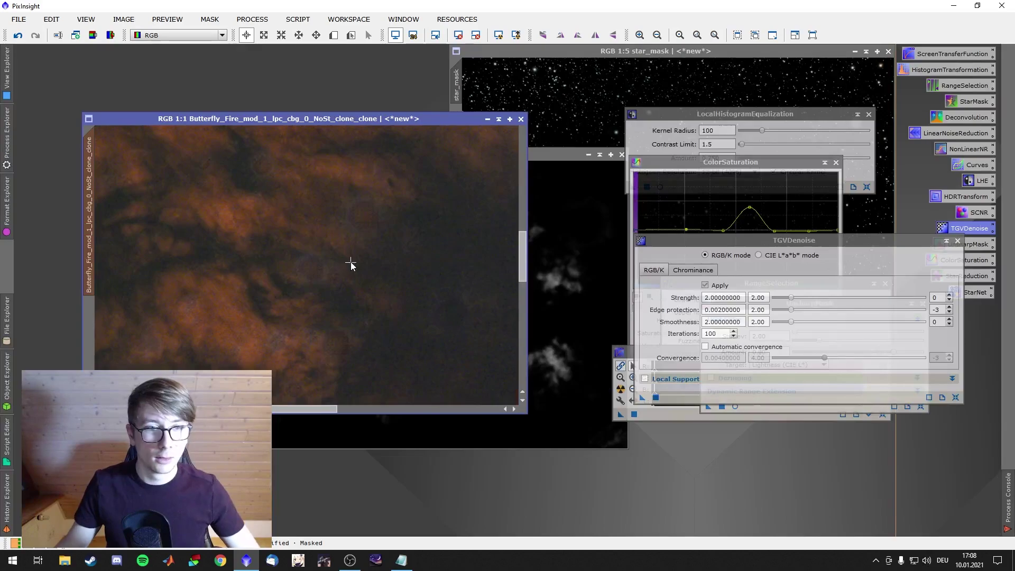
{"action": "left_click_drag", "start_coordinate": [394, 215], "coordinate": [269, 348]}
{"action": "right_click", "coordinate": [354, 250]}
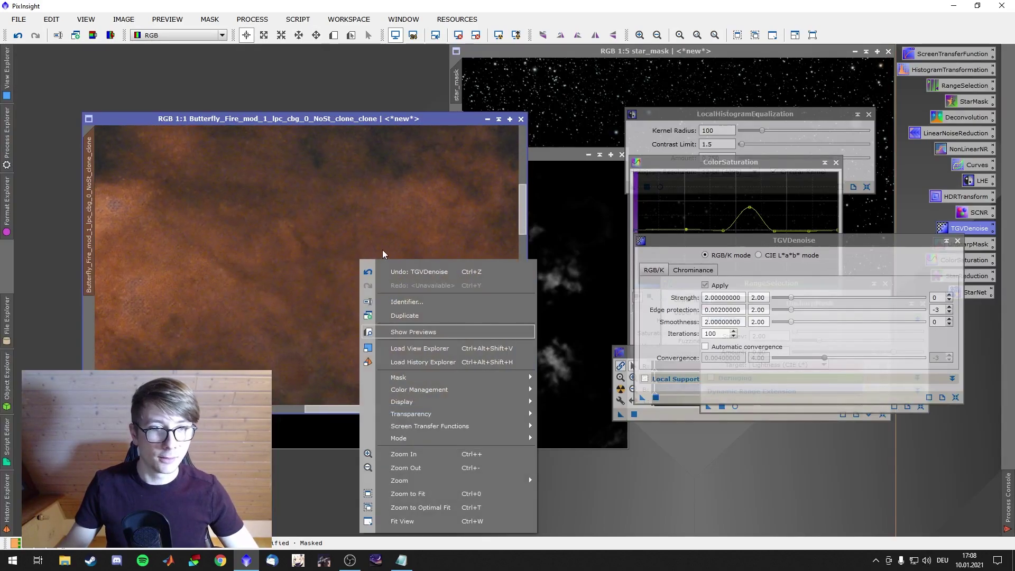
{"action": "left_click", "coordinate": [393, 273]}
{"action": "right_click", "coordinate": [389, 269]}
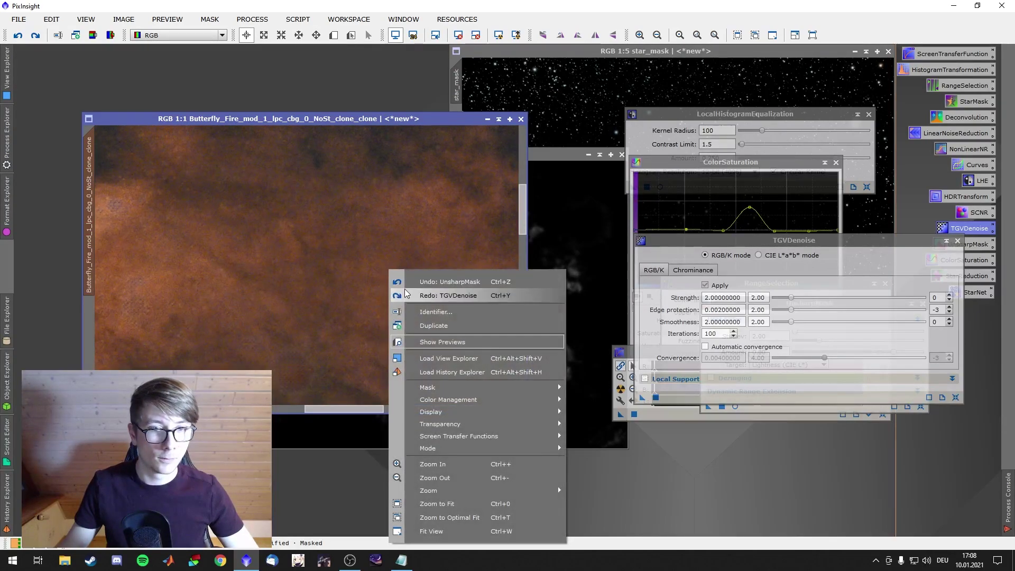
{"action": "left_click", "coordinate": [403, 288]}
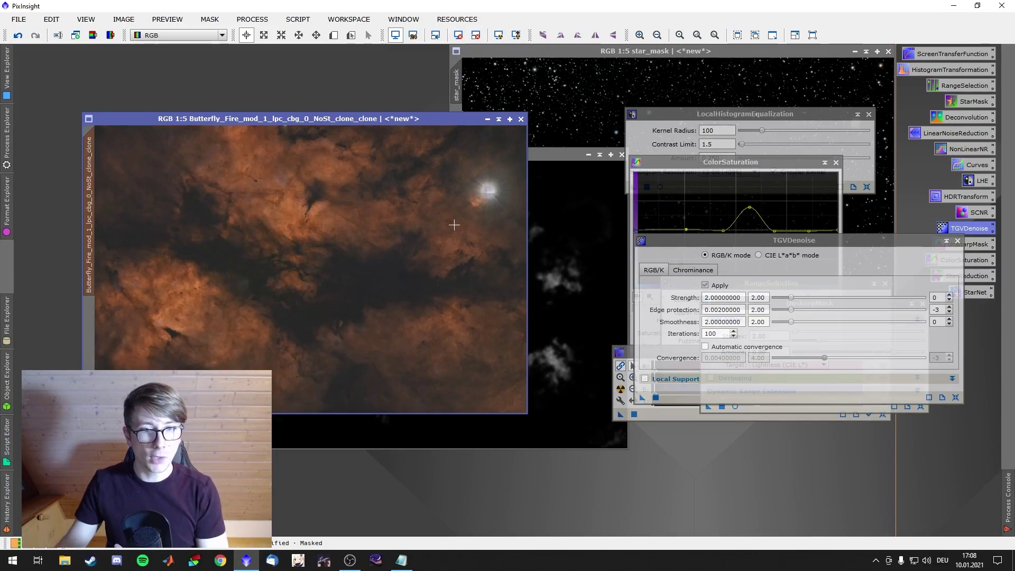
Inspect the HistogramTransformation histogram at 4x zoom, nudge the shadows point, then reactivate the Butterfly image.
{"action": "double_click", "coordinate": [936, 70]}
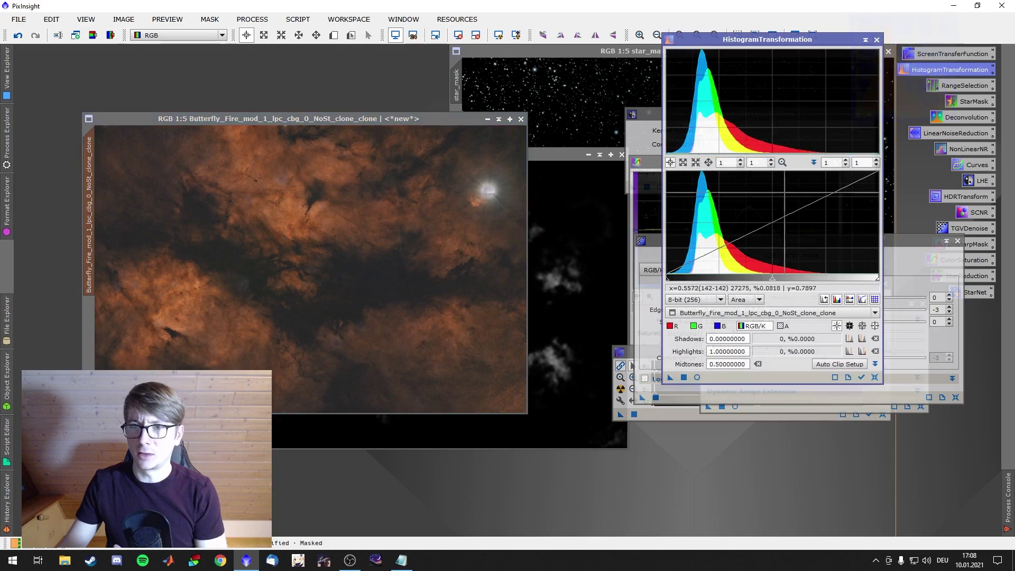
{"action": "left_click", "coordinate": [861, 379]}
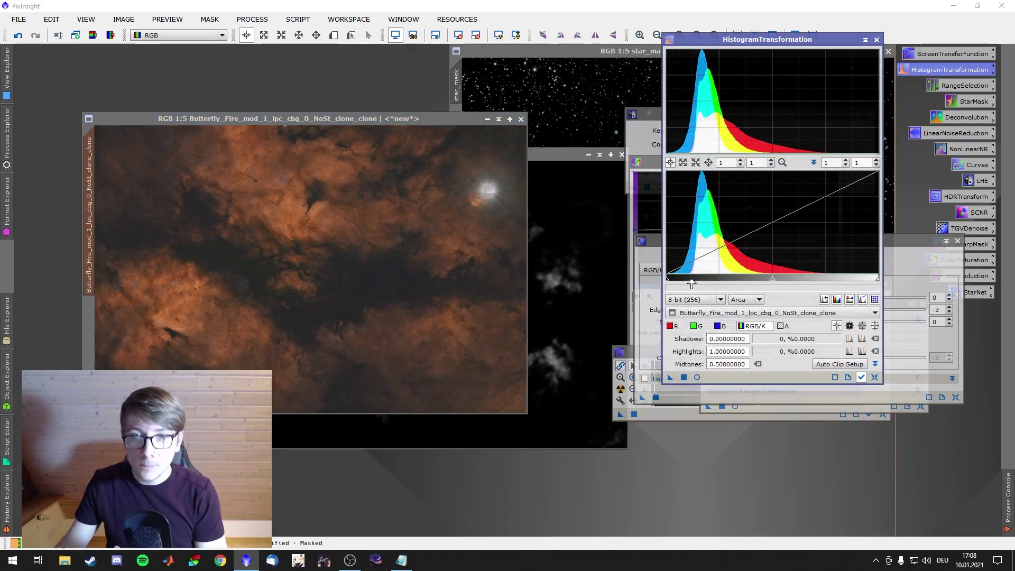
{"action": "left_click", "coordinate": [741, 159]}
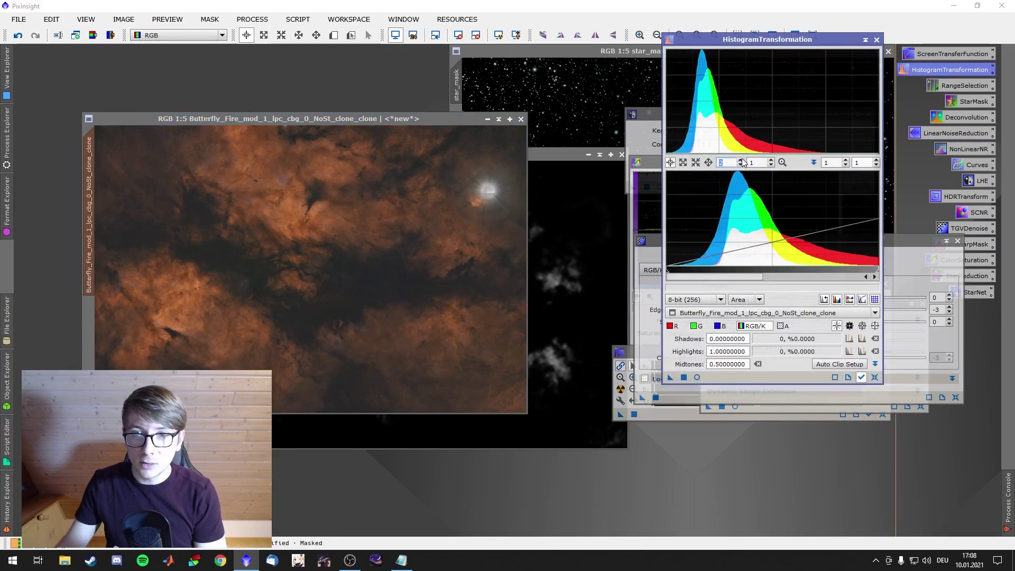
{"action": "double_click", "coordinate": [743, 162]}
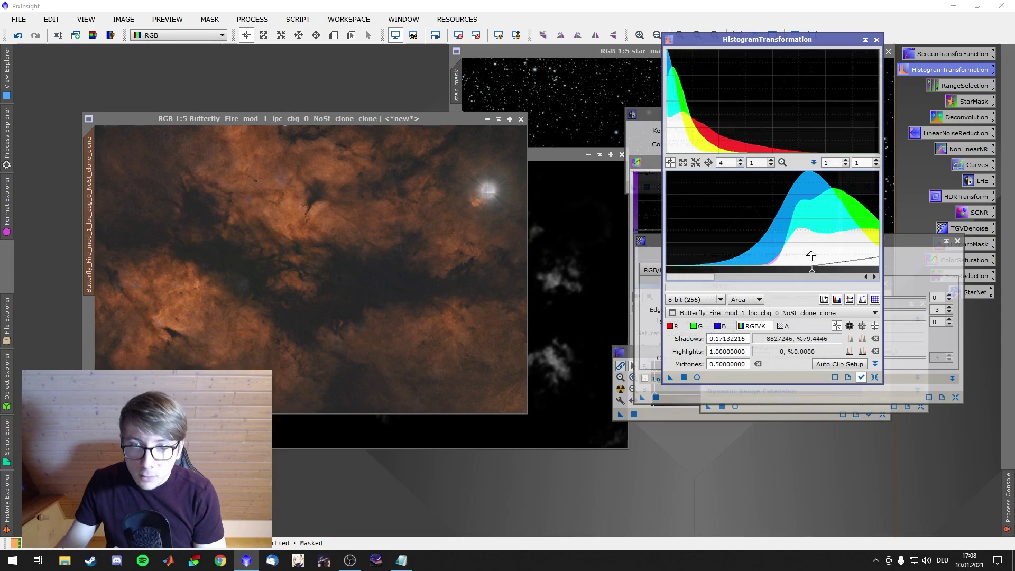
{"action": "left_click_drag", "start_coordinate": [670, 273], "coordinate": [672, 274]}
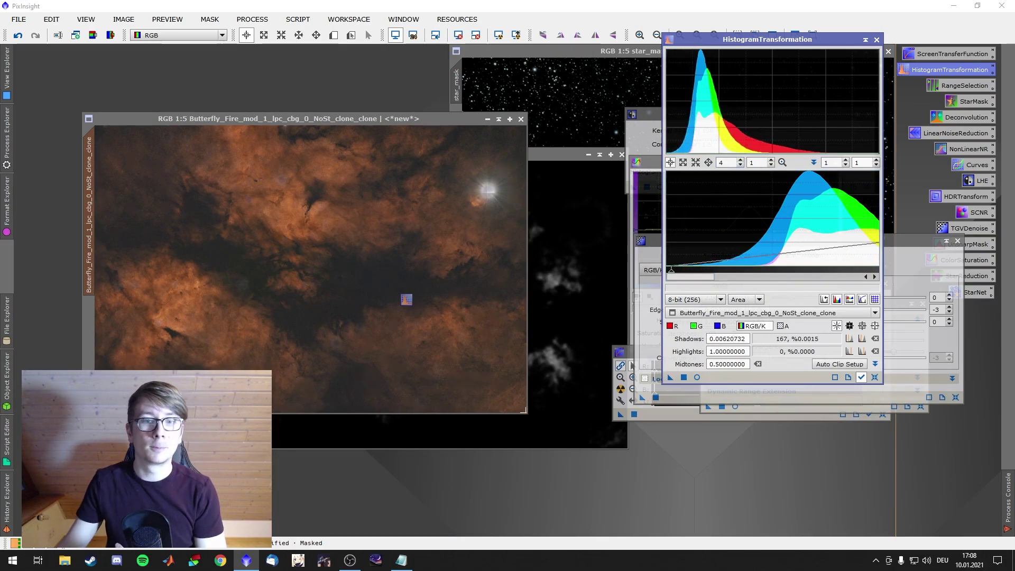
{"action": "left_click", "coordinate": [413, 300]}
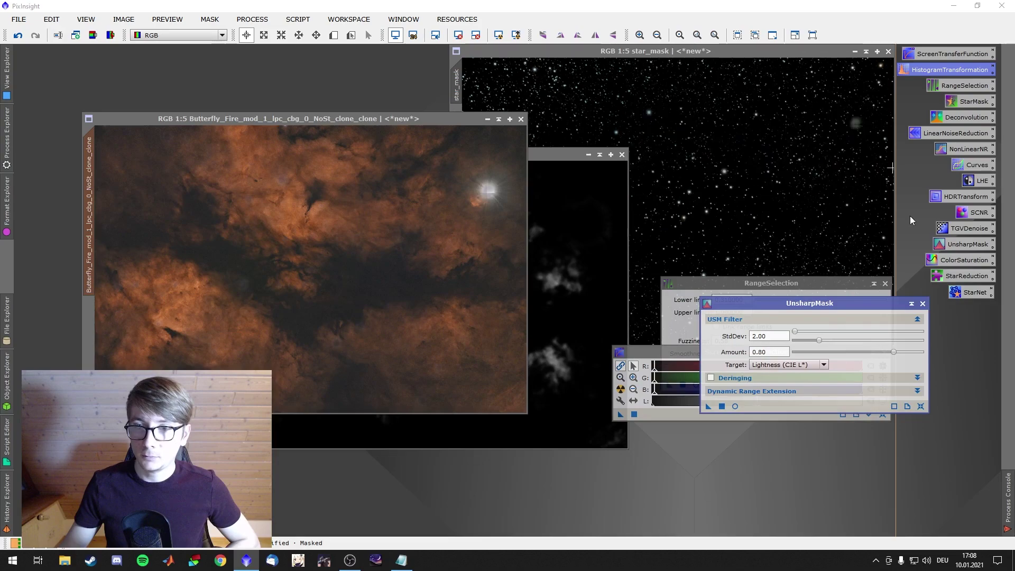
Close the UnsharpMask, RangeSelection and ScreenTransferFunction panels.
{"action": "left_click", "coordinate": [923, 304]}
{"action": "left_click", "coordinate": [885, 283]}
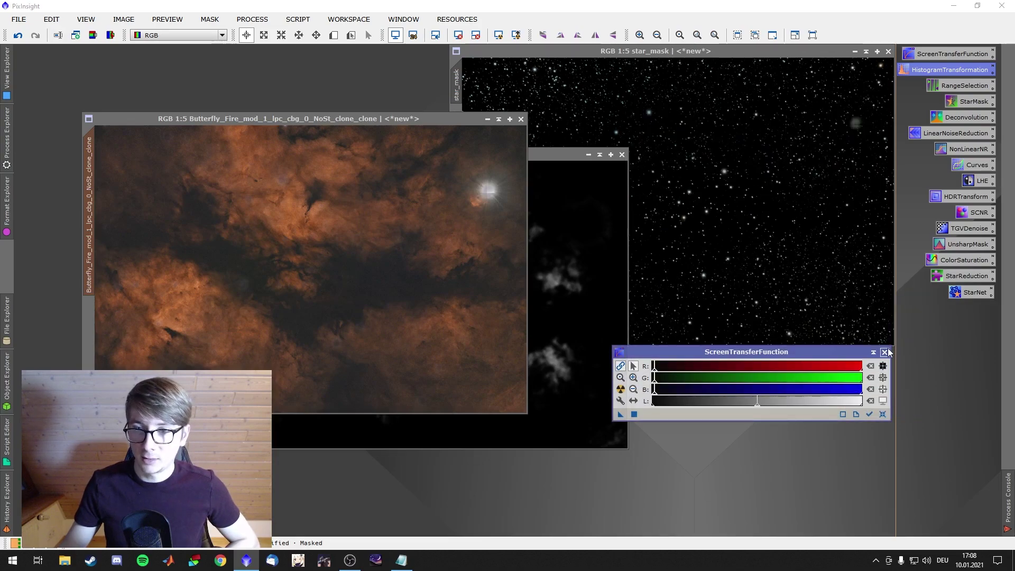
{"action": "left_click", "coordinate": [884, 353]}
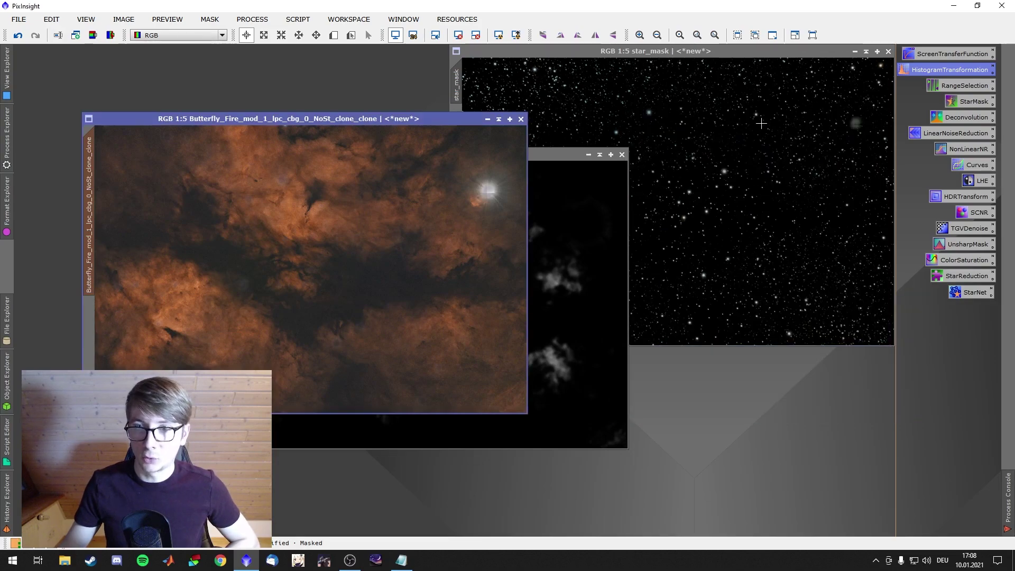
Iconize the Butterfly image and both range masks, arrange the icons top-left, and centre star_mask.
{"action": "left_click", "coordinate": [487, 119]}
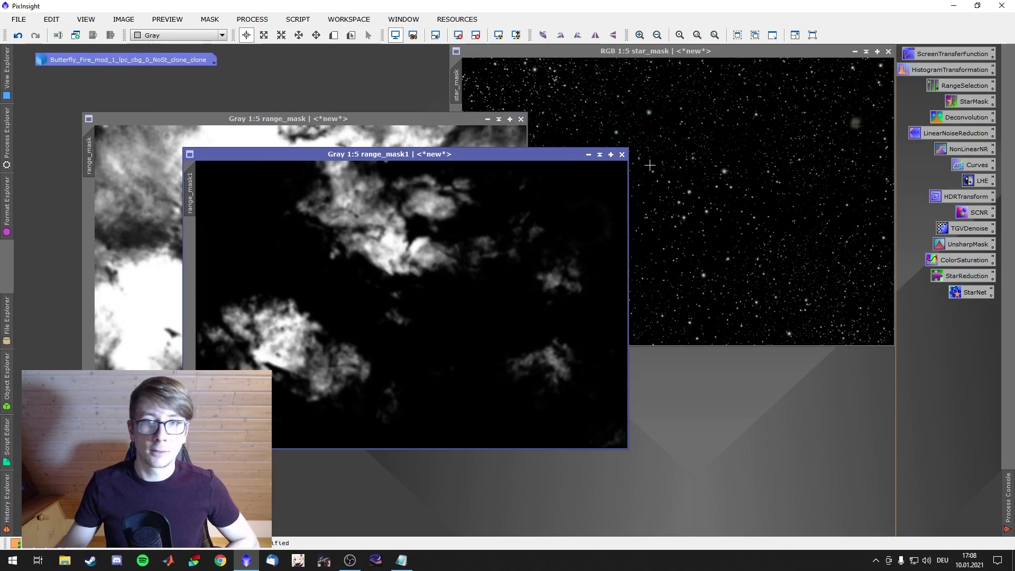
{"action": "left_click", "coordinate": [589, 155]}
{"action": "left_click", "coordinate": [487, 119]}
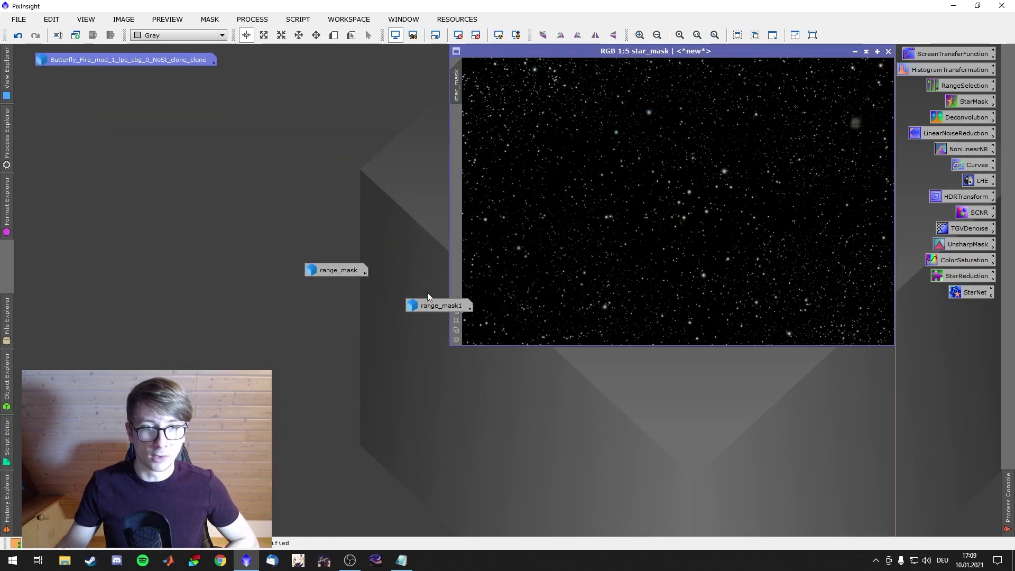
{"action": "left_click_drag", "start_coordinate": [438, 305], "coordinate": [65, 120]}
{"action": "left_click_drag", "start_coordinate": [329, 270], "coordinate": [88, 154]}
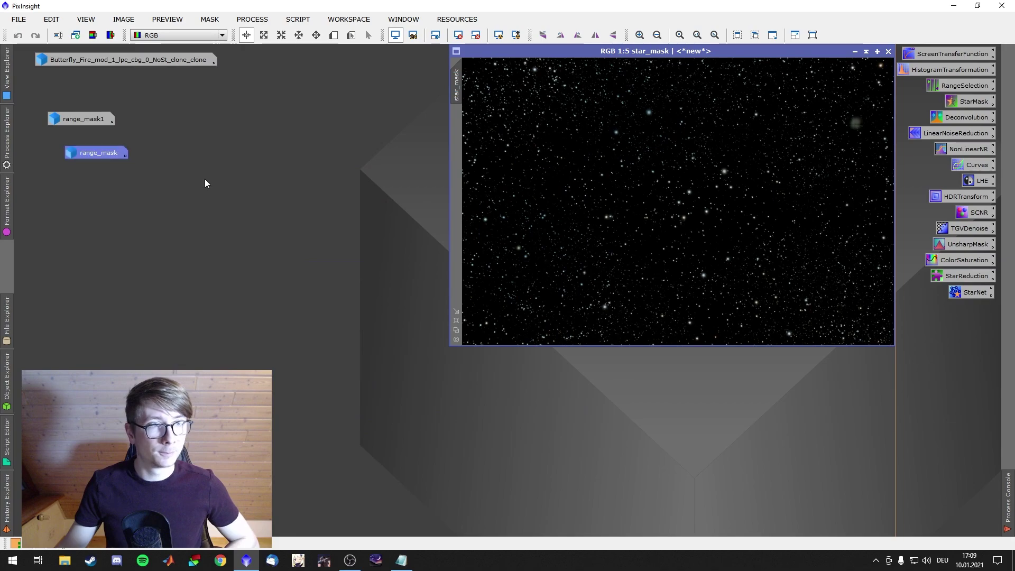
{"action": "left_click_drag", "start_coordinate": [726, 50], "coordinate": [461, 132]}
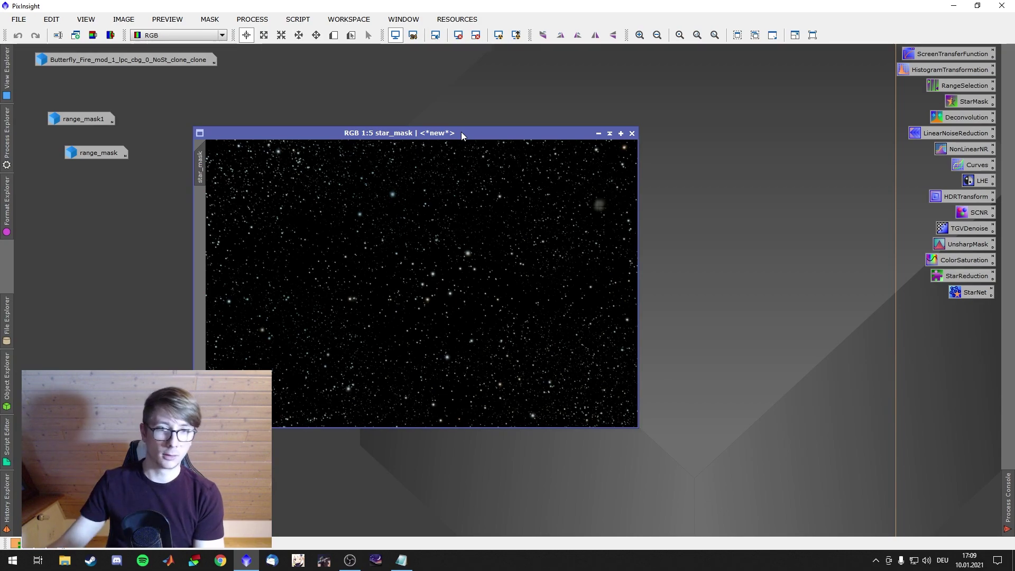
{"action": "scroll", "coordinate": [442, 289], "scroll_direction": "up", "scroll_amount": 8}
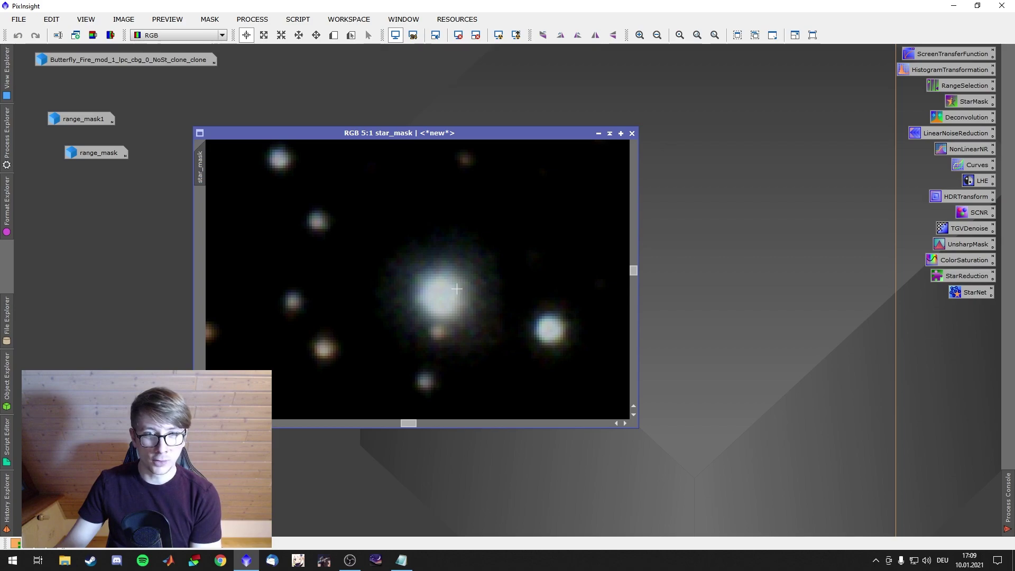
{"action": "scroll", "coordinate": [456, 288], "scroll_direction": "down", "scroll_amount": 8}
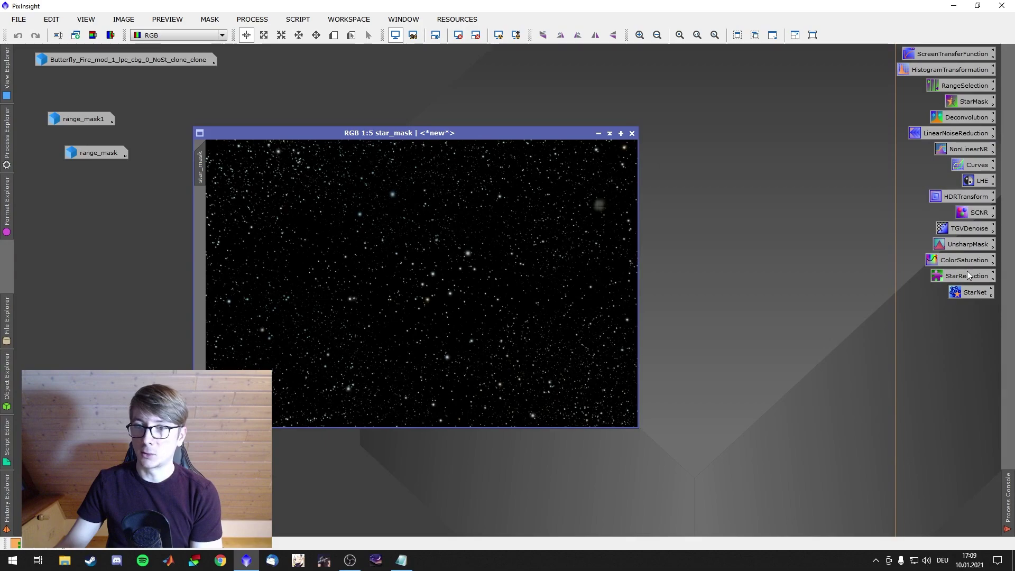
Apply TGVDenoise in CIE L*a*b* mode (strength 9.99, edge protection 0.003) to star_mask.
{"action": "double_click", "coordinate": [972, 228]}
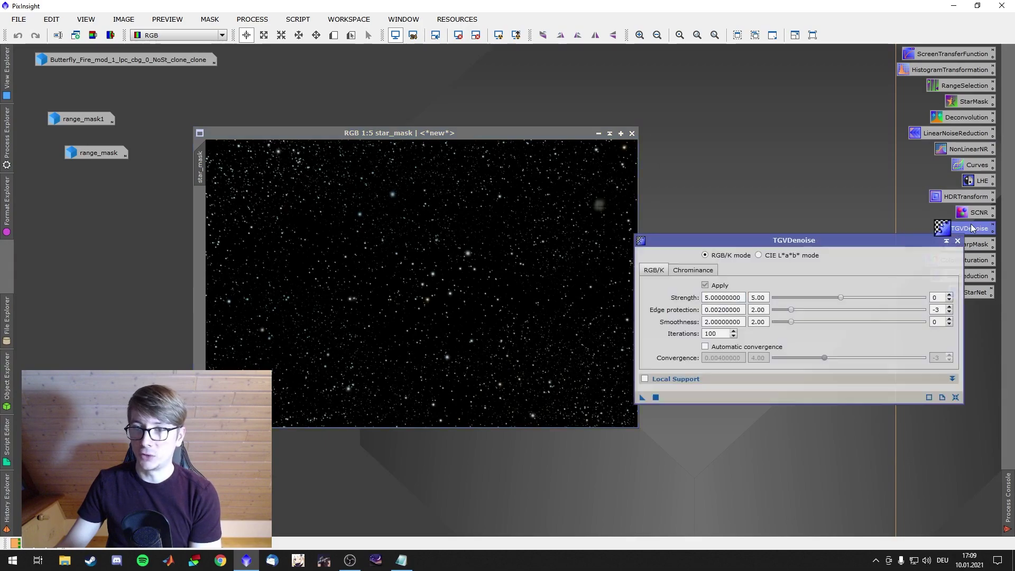
{"action": "left_click", "coordinate": [781, 258]}
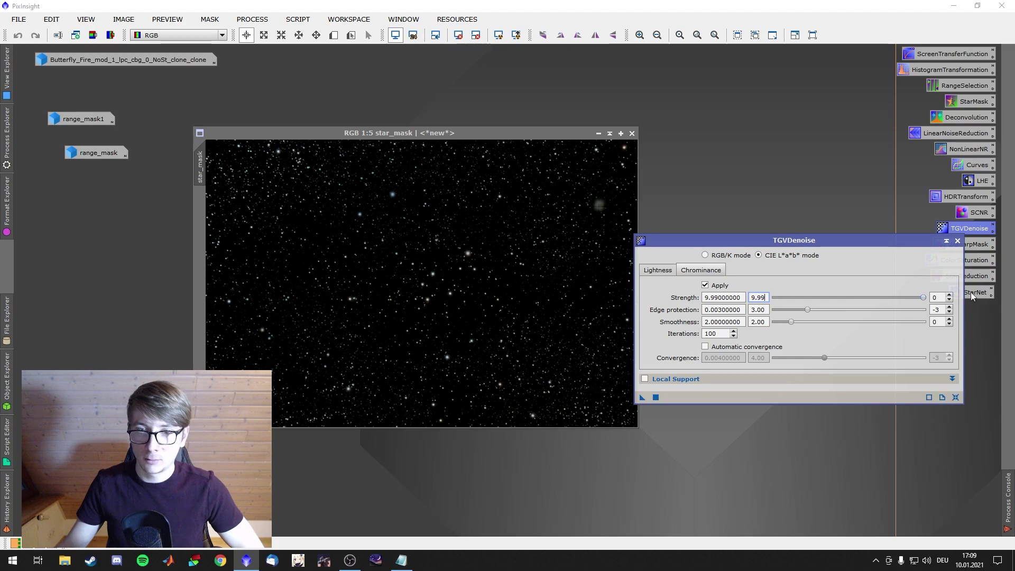
{"action": "left_click_drag", "start_coordinate": [538, 332], "coordinate": [528, 322]}
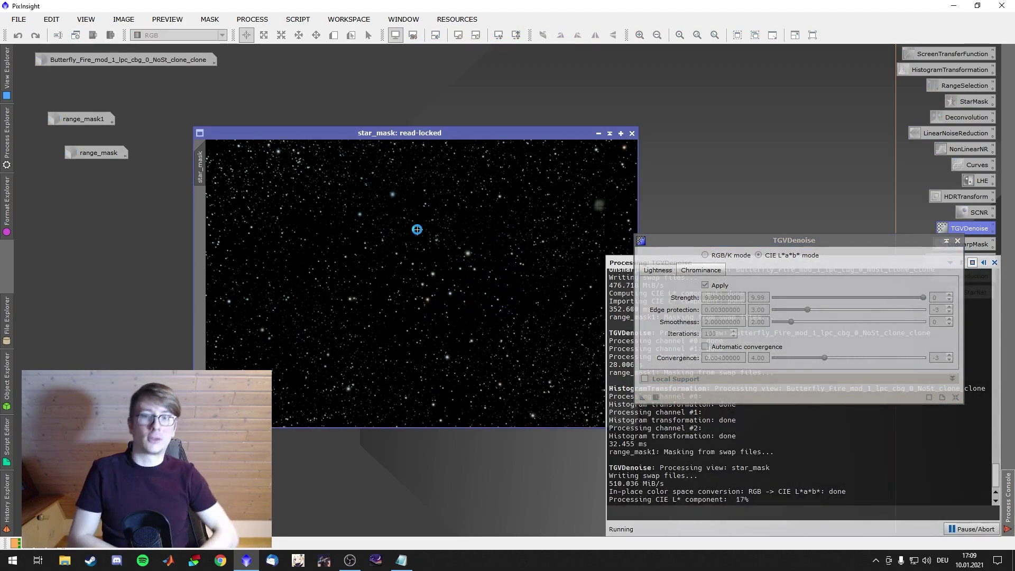
Zoom in and compare the denoised stars with the original using Undo/Redo.
{"action": "scroll", "coordinate": [450, 264], "scroll_direction": "up", "scroll_amount": 4}
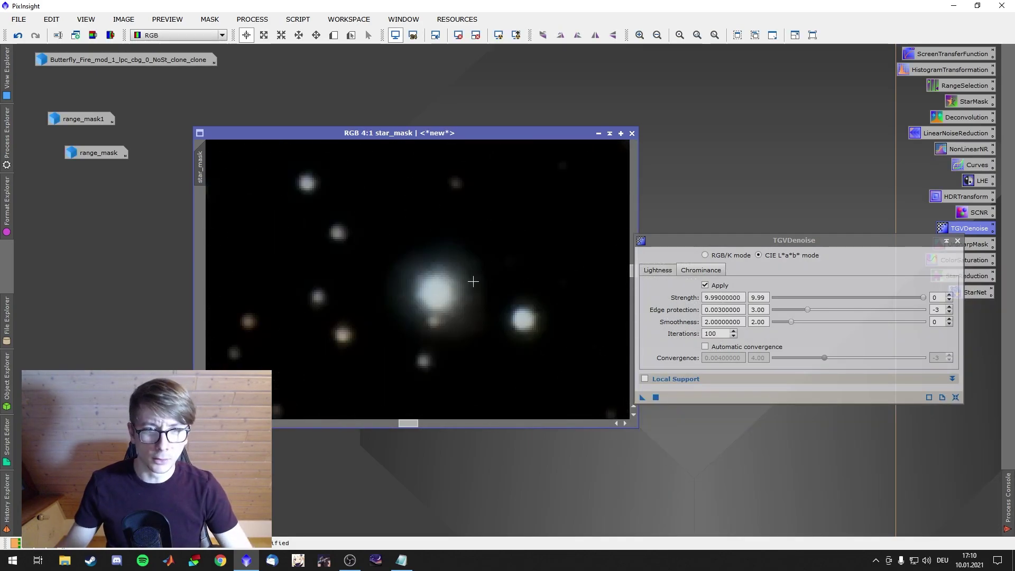
{"action": "right_click", "coordinate": [538, 251]}
{"action": "left_click", "coordinate": [565, 263]}
{"action": "right_click", "coordinate": [535, 259]}
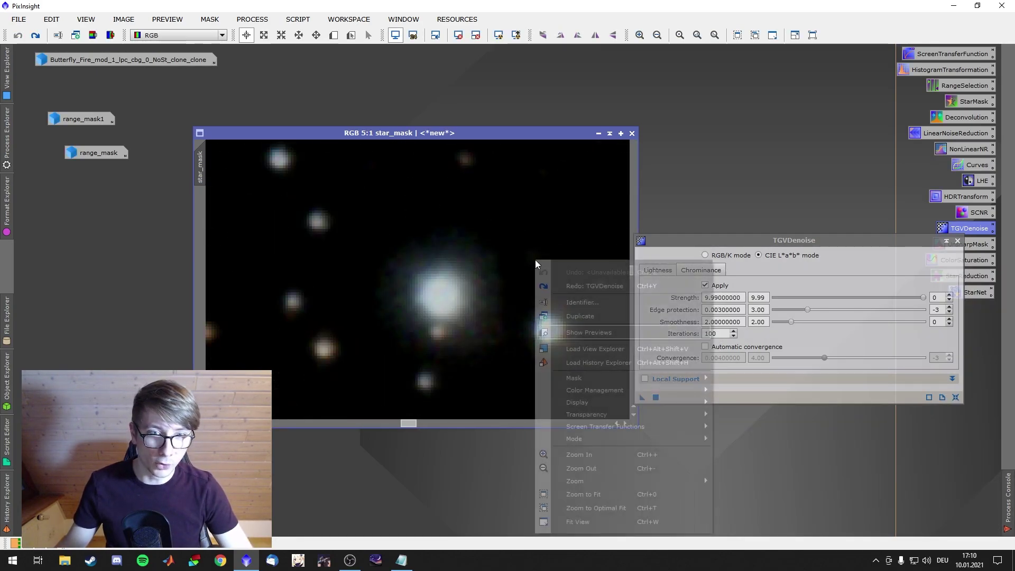
{"action": "left_click", "coordinate": [564, 286]}
{"action": "scroll", "coordinate": [564, 286], "scroll_direction": "down", "scroll_amount": 3}
Toggle again with Ctrl+Z/Ctrl+Y and context-menu undo, ending with the denoise restored.
{"action": "key", "text": "ctrl+z"}
{"action": "key", "text": "ctrl+y"}
{"action": "key", "text": "ctrl+z"}
{"action": "scroll", "coordinate": [523, 317], "scroll_direction": "up", "scroll_amount": 1}
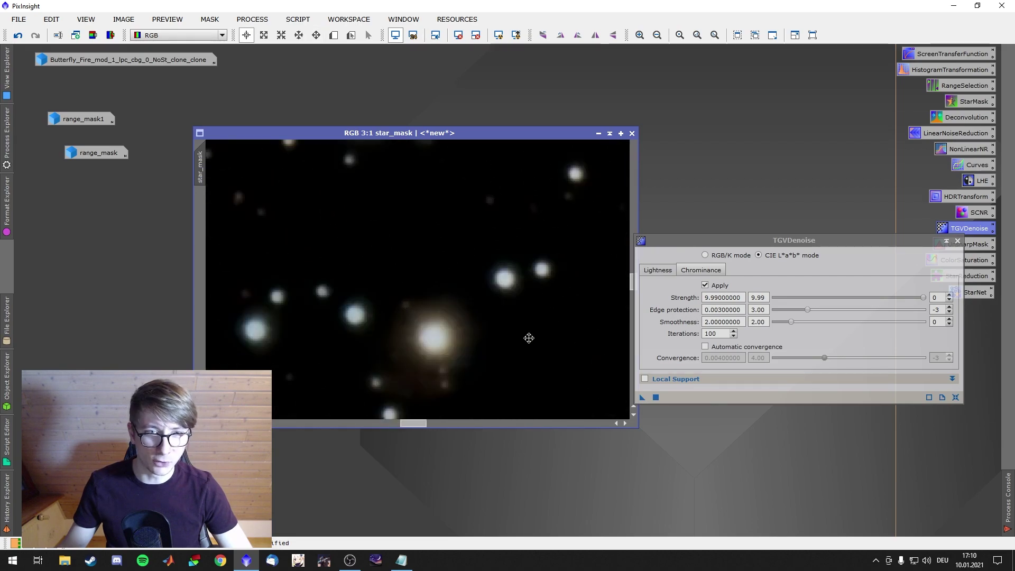
{"action": "right_click", "coordinate": [521, 272]}
{"action": "left_click", "coordinate": [558, 283]}
{"action": "right_click", "coordinate": [558, 283]}
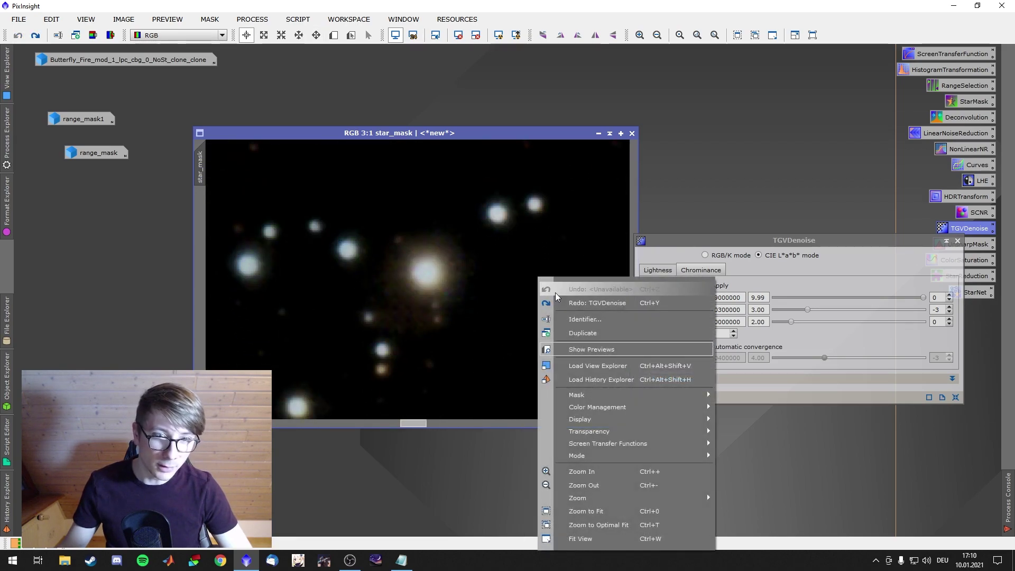
{"action": "left_click", "coordinate": [557, 302]}
{"action": "scroll", "coordinate": [559, 301], "scroll_direction": "down", "scroll_amount": 7}
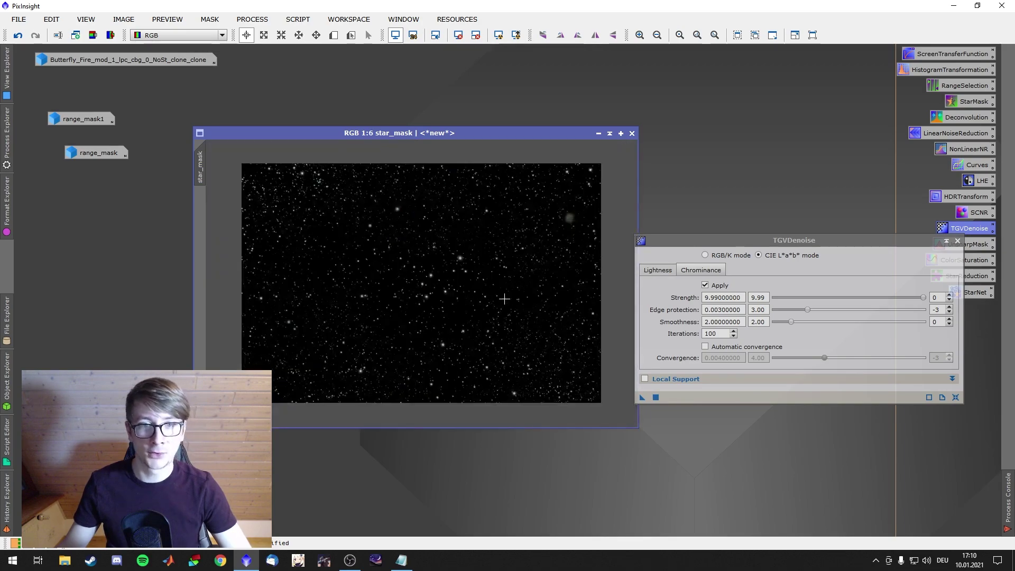
Boost star_mask saturation with a flat ColorSaturation curve raised to 0.50909.
{"action": "left_click_drag", "start_coordinate": [902, 238], "coordinate": [772, 180]}
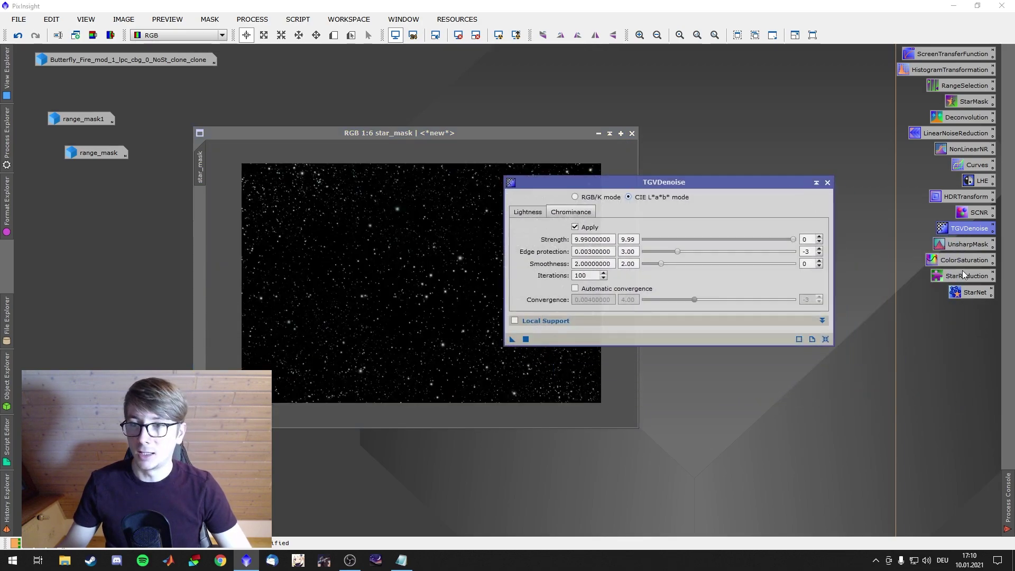
{"action": "double_click", "coordinate": [963, 259]}
{"action": "left_click_drag", "start_coordinate": [635, 229], "coordinate": [635, 201]}
{"action": "left_click_drag", "start_coordinate": [637, 361], "coordinate": [370, 278]}
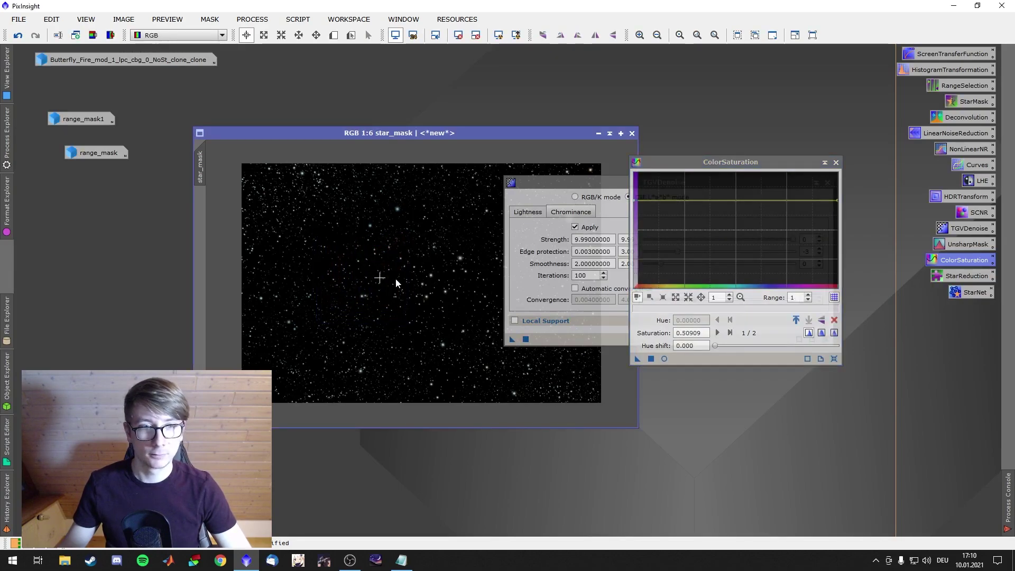
{"action": "scroll", "coordinate": [447, 286], "scroll_direction": "up", "scroll_amount": 6}
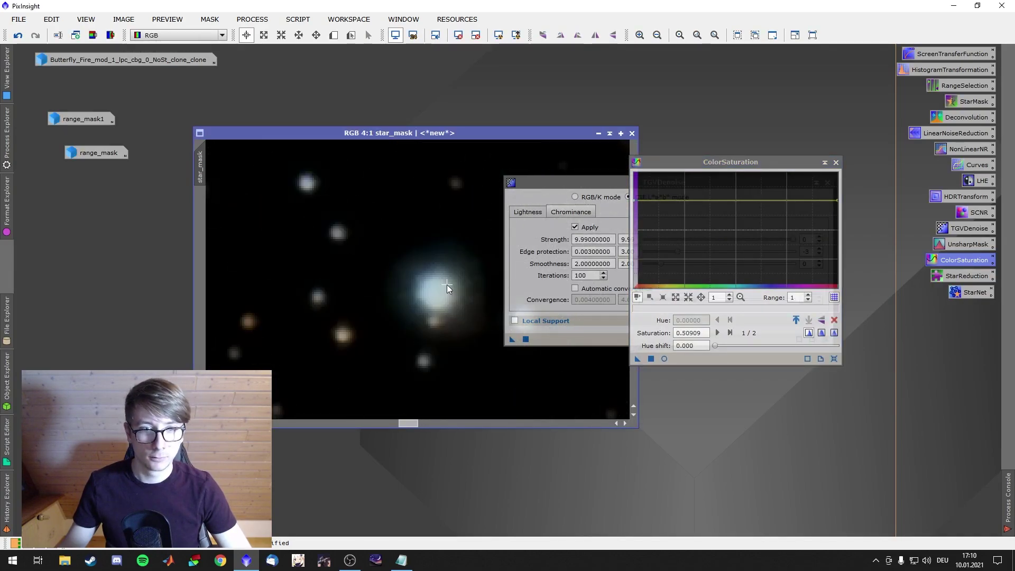
{"action": "scroll", "coordinate": [447, 286], "scroll_direction": "down", "scroll_amount": 4}
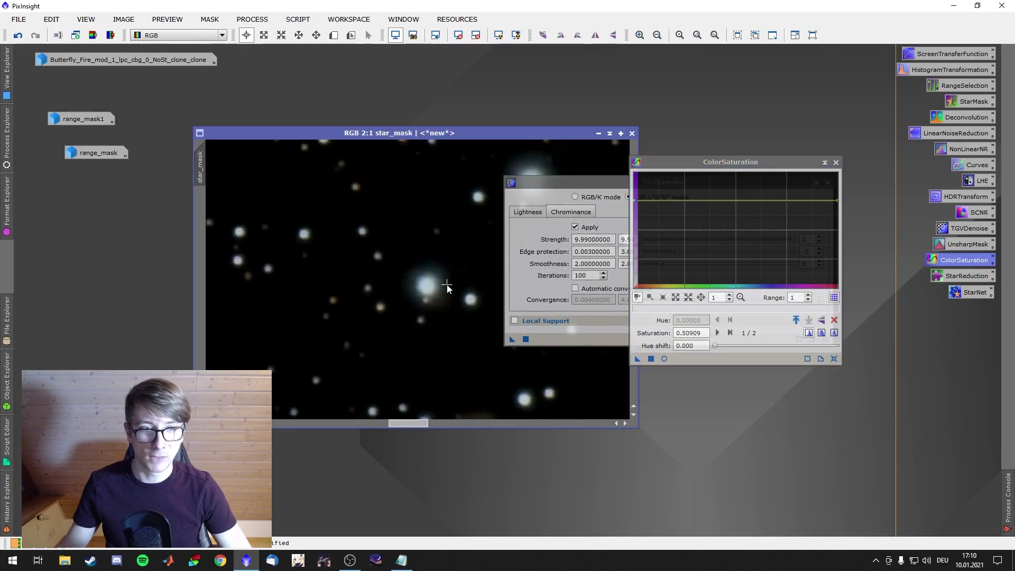
Close the ColorSaturation and TGVDenoise panels.
{"action": "left_click", "coordinate": [836, 163]}
{"action": "left_click", "coordinate": [827, 183]}
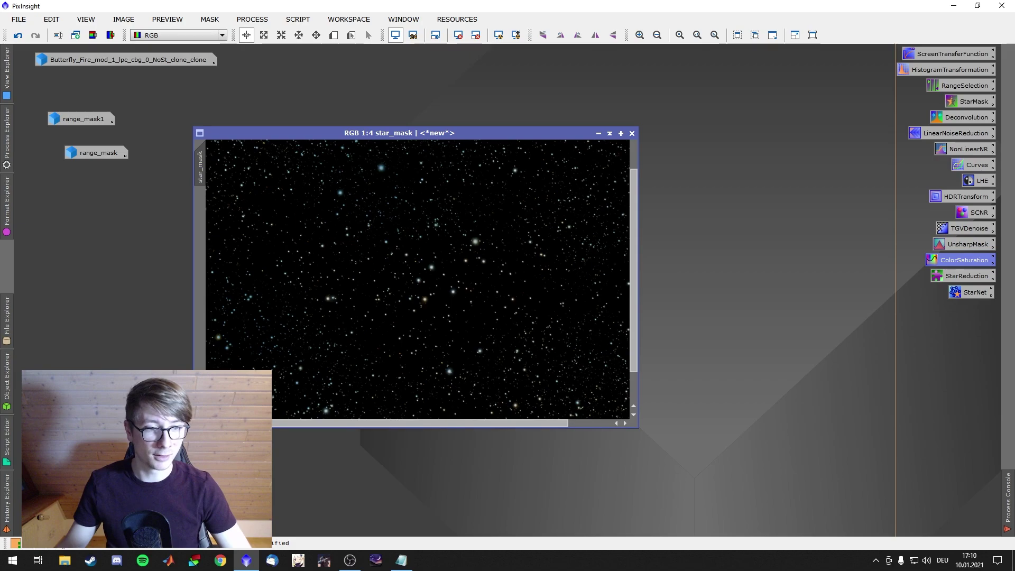
{"action": "scroll", "coordinate": [421, 282], "scroll_direction": "down", "scroll_amount": 1}
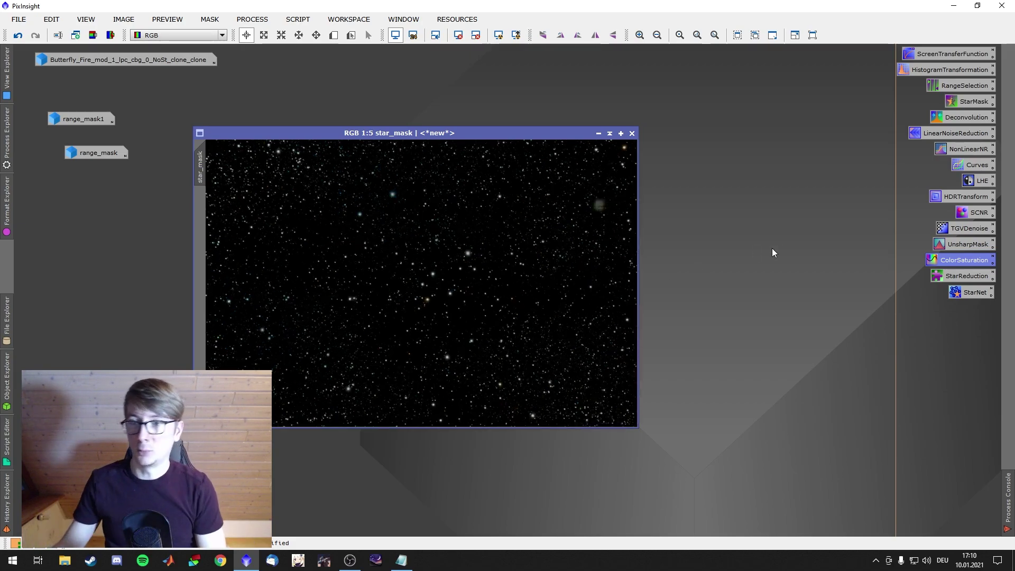
Apply the StarReduction MorphologicalTransformation to star_mask, inspect it, and undo it.
{"action": "double_click", "coordinate": [937, 274]}
{"action": "left_click_drag", "start_coordinate": [880, 310], "coordinate": [762, 161]}
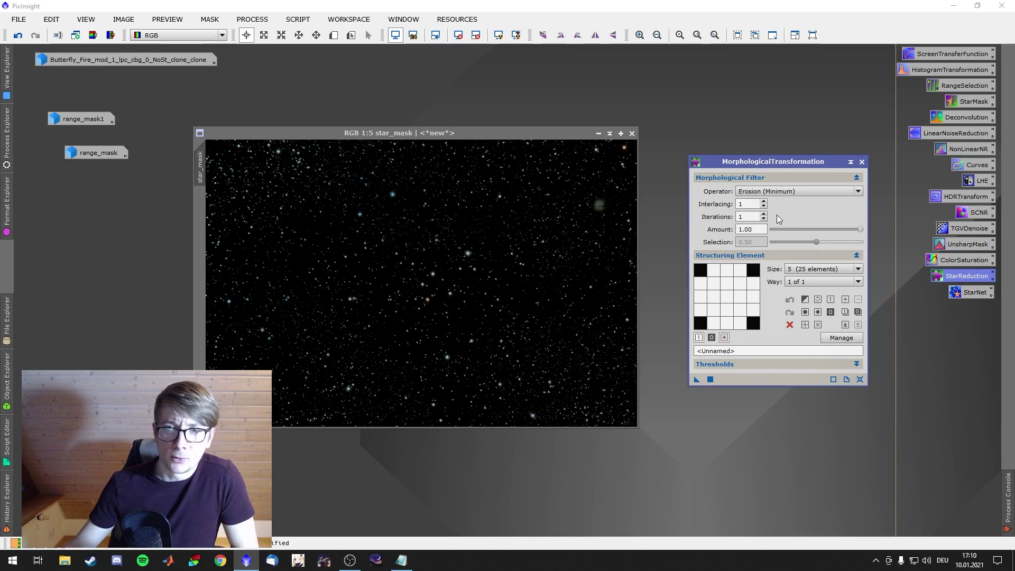
{"action": "left_click_drag", "start_coordinate": [690, 378], "coordinate": [630, 356]}
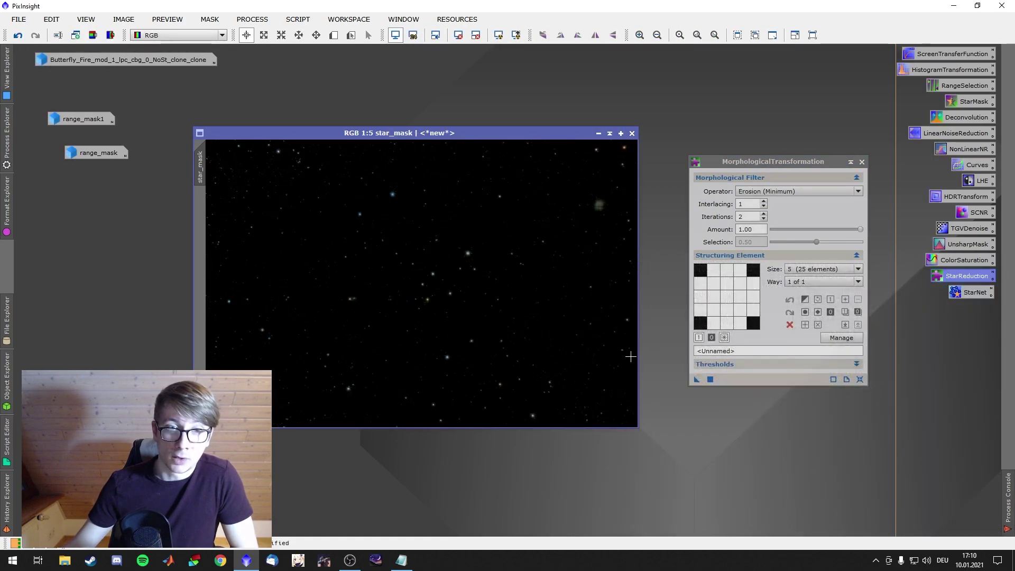
{"action": "scroll", "coordinate": [520, 311], "scroll_direction": "up", "scroll_amount": 5}
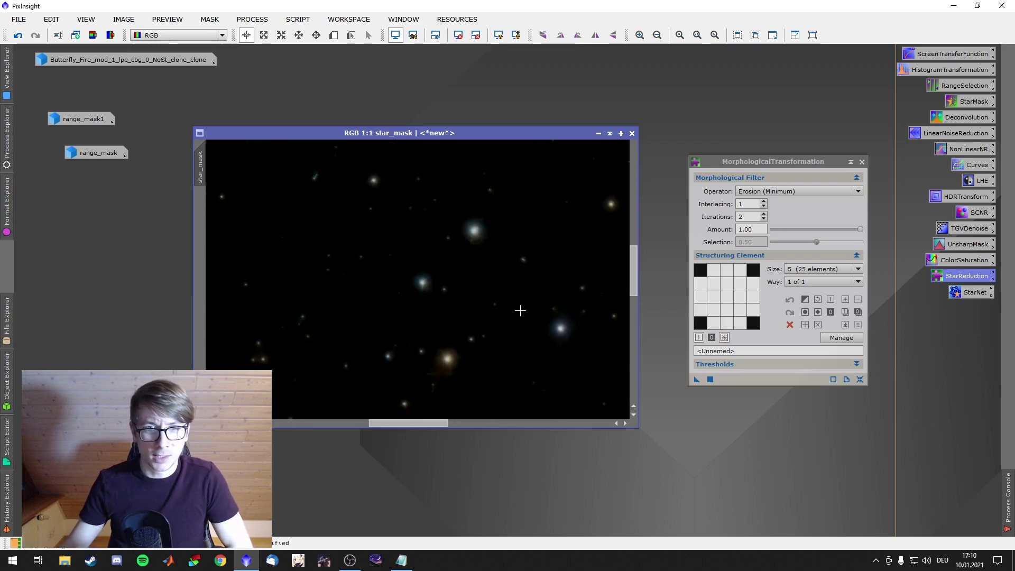
{"action": "scroll", "coordinate": [453, 298], "scroll_direction": "down", "scroll_amount": 5}
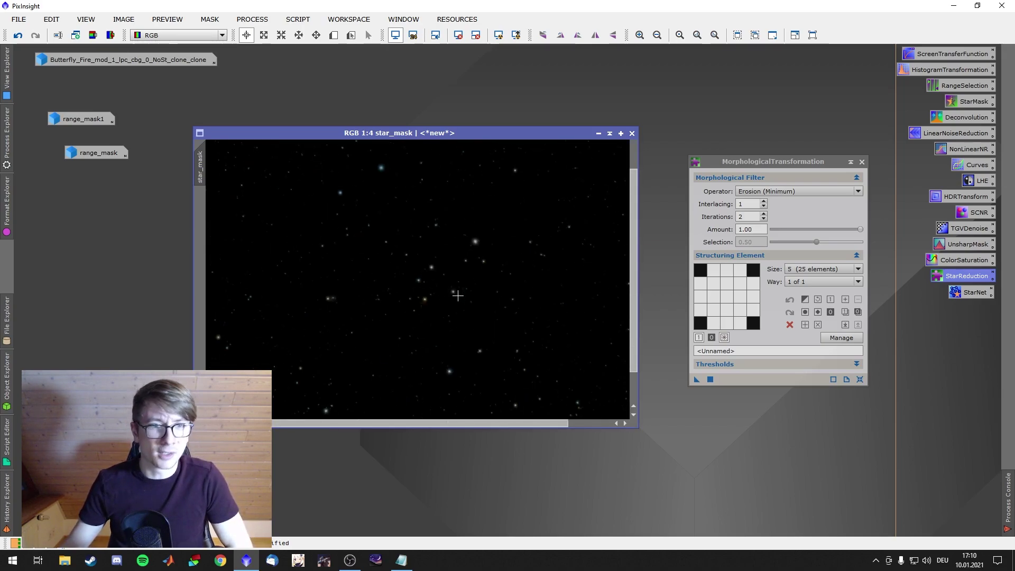
{"action": "right_click", "coordinate": [514, 262]}
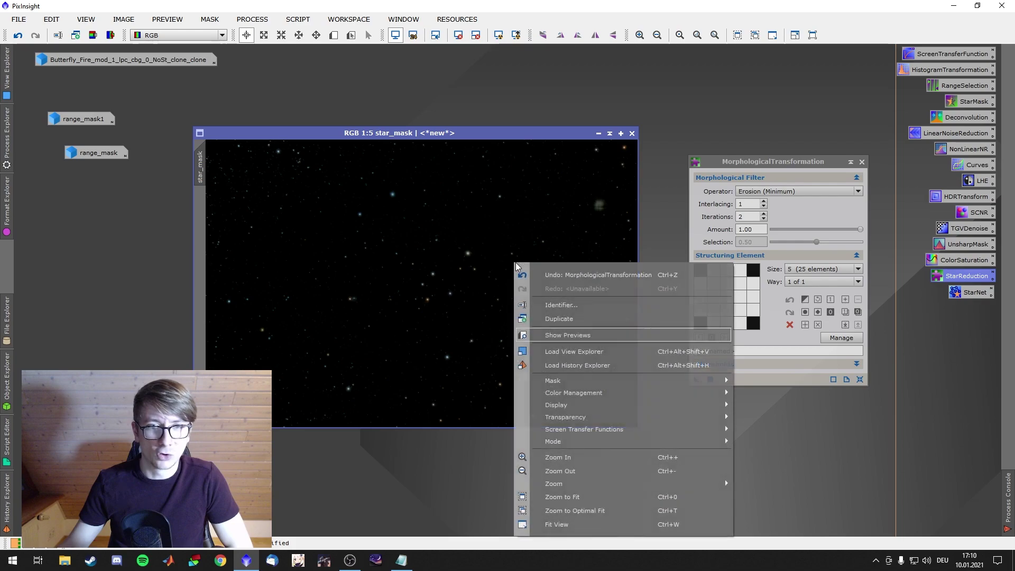
{"action": "left_click", "coordinate": [539, 271]}
Try Morphological Selection with 3 iterations on star_mask, inspect, then undo it.
{"action": "left_click", "coordinate": [776, 192]}
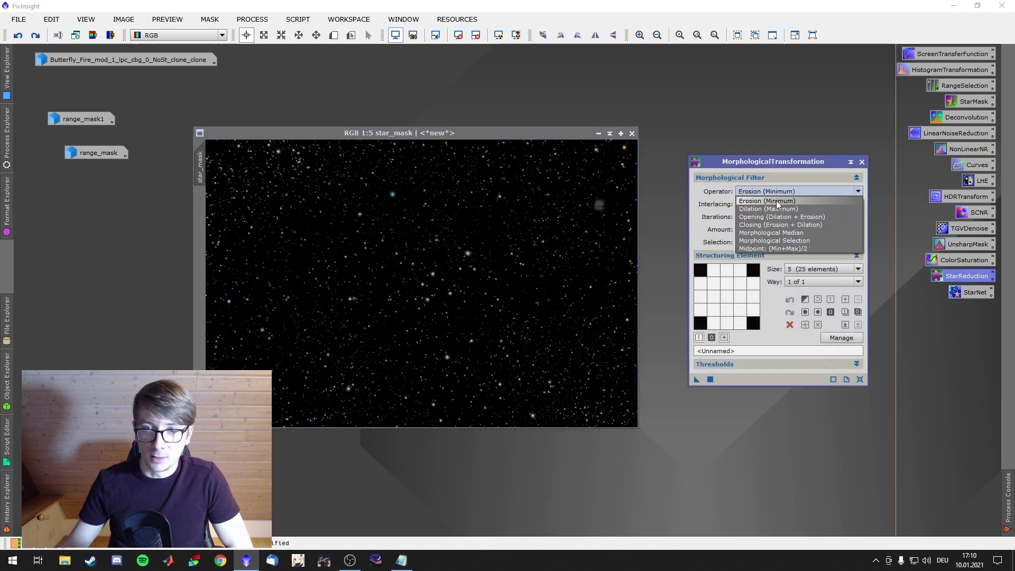
{"action": "left_click", "coordinate": [783, 241]}
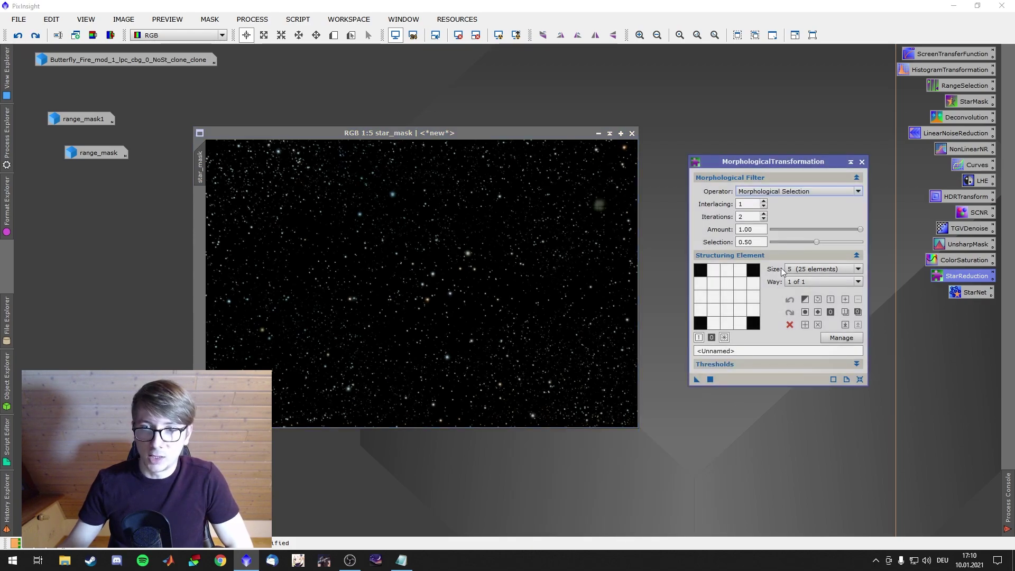
{"action": "left_click", "coordinate": [764, 214]}
{"action": "left_click_drag", "start_coordinate": [697, 380], "coordinate": [460, 330]}
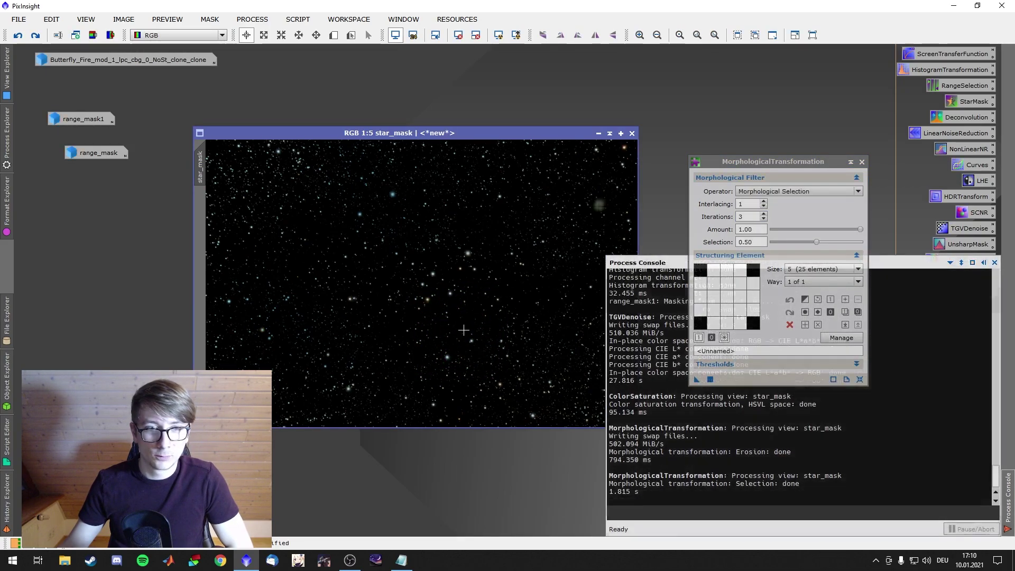
{"action": "scroll", "coordinate": [464, 330], "scroll_direction": "up", "scroll_amount": 2}
{"action": "scroll", "coordinate": [463, 330], "scroll_direction": "down", "scroll_amount": 1}
{"action": "scroll", "coordinate": [464, 330], "scroll_direction": "down", "scroll_amount": 4}
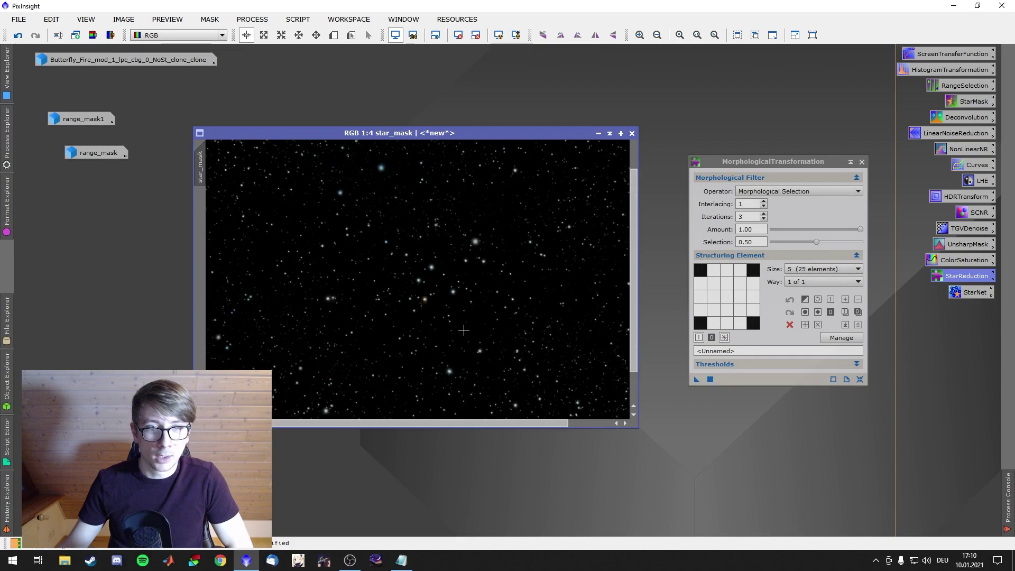
{"action": "scroll", "coordinate": [463, 330], "scroll_direction": "up", "scroll_amount": 1}
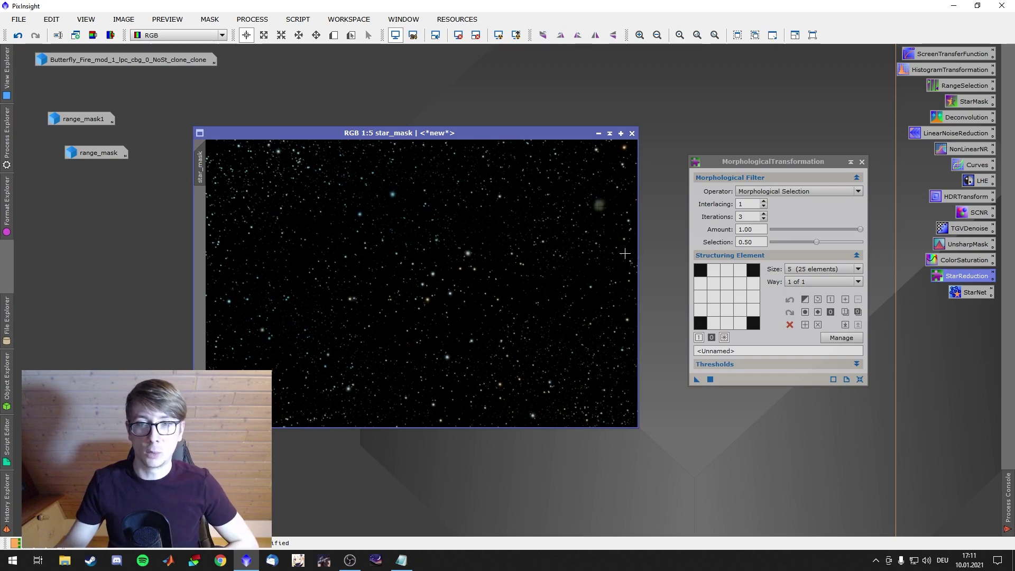
{"action": "right_click", "coordinate": [497, 274]}
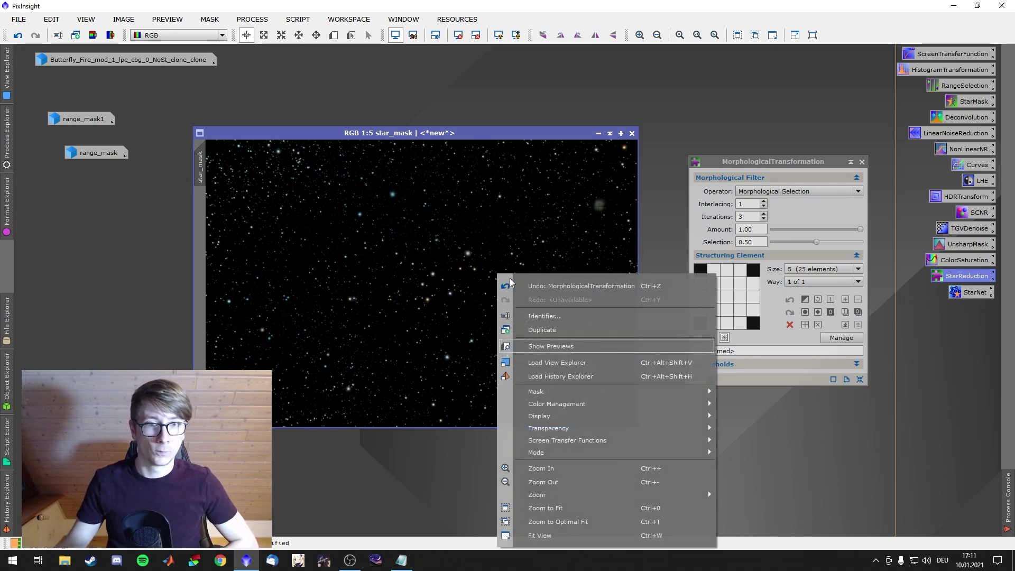
{"action": "left_click", "coordinate": [641, 254]}
Apply Erosion (Minimum) with 2 iterations to star_mask and close the tool.
{"action": "left_click", "coordinate": [785, 192]}
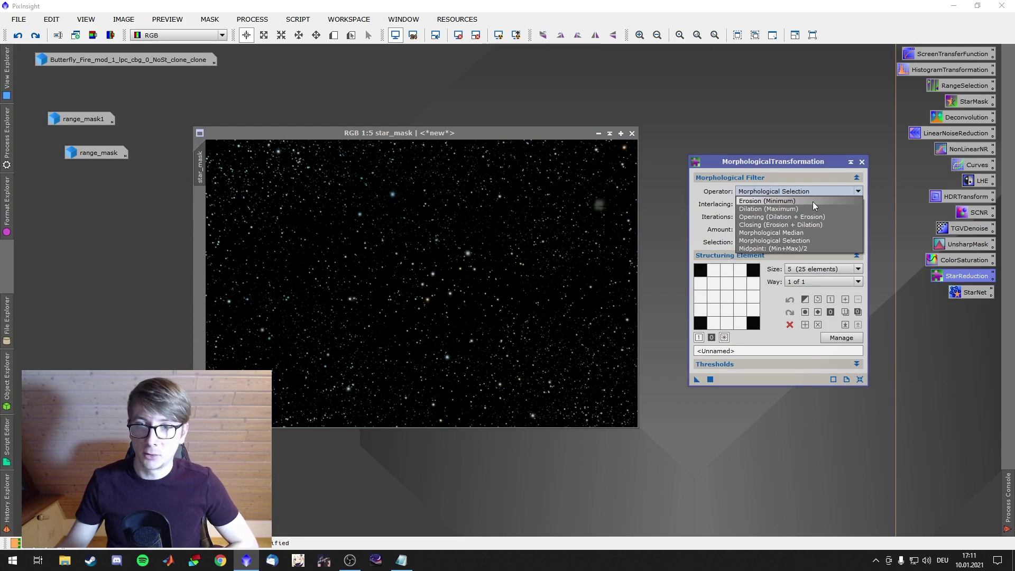
{"action": "left_click", "coordinate": [814, 201]}
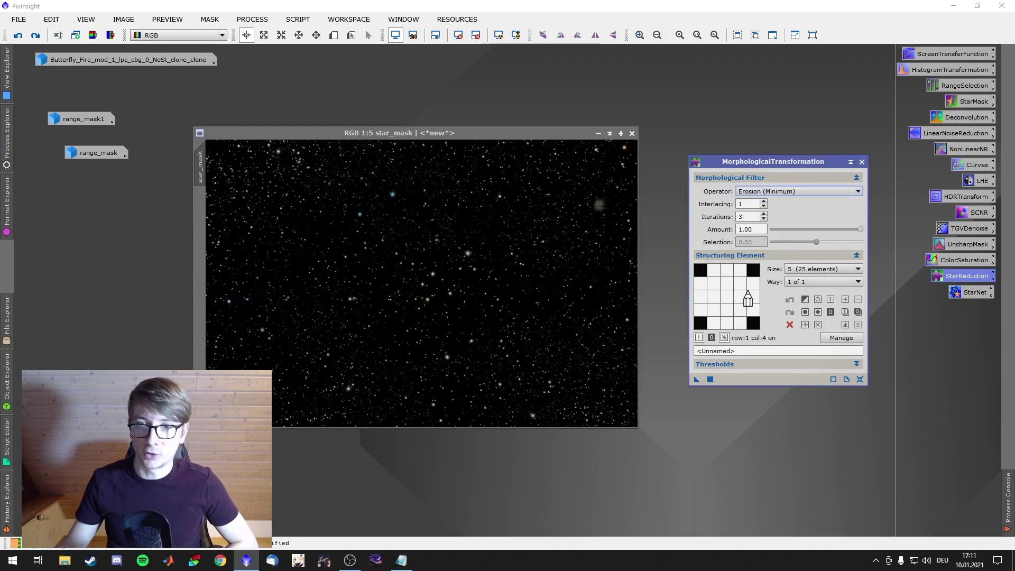
{"action": "left_click", "coordinate": [764, 219]}
{"action": "left_click_drag", "start_coordinate": [696, 379], "coordinate": [507, 310]}
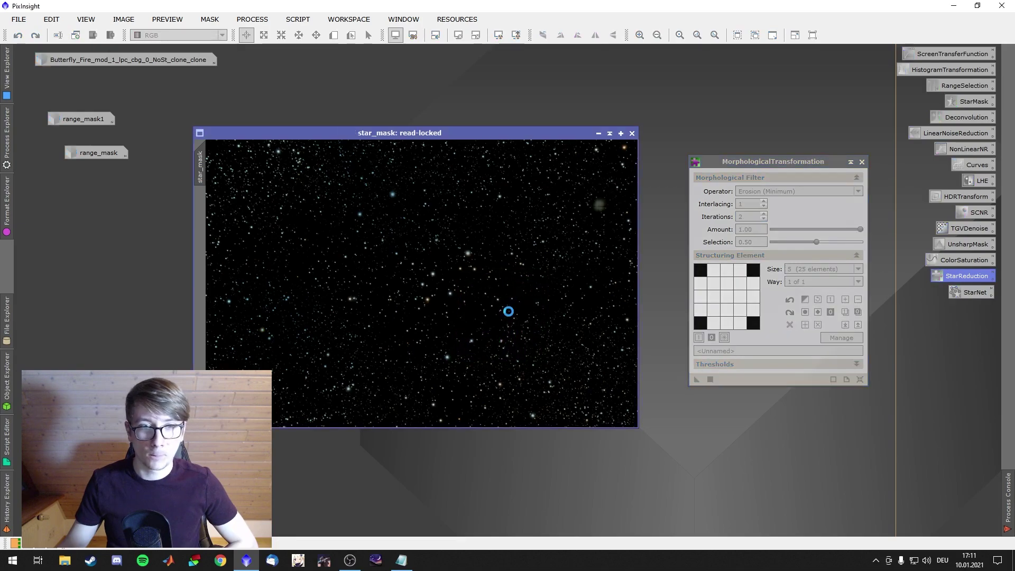
{"action": "scroll", "coordinate": [510, 311], "scroll_direction": "up", "scroll_amount": 1}
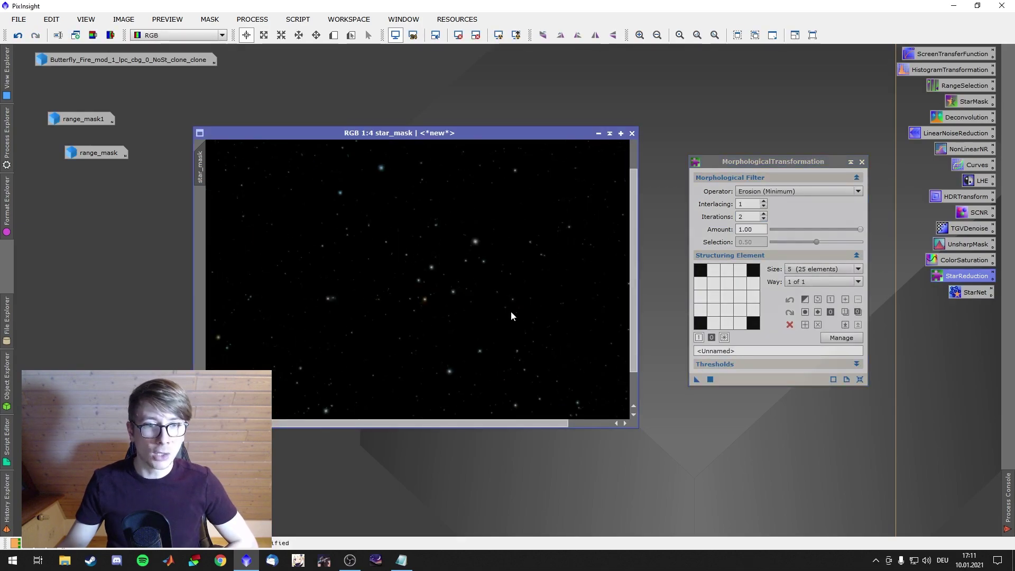
{"action": "scroll", "coordinate": [511, 311], "scroll_direction": "up", "scroll_amount": 2}
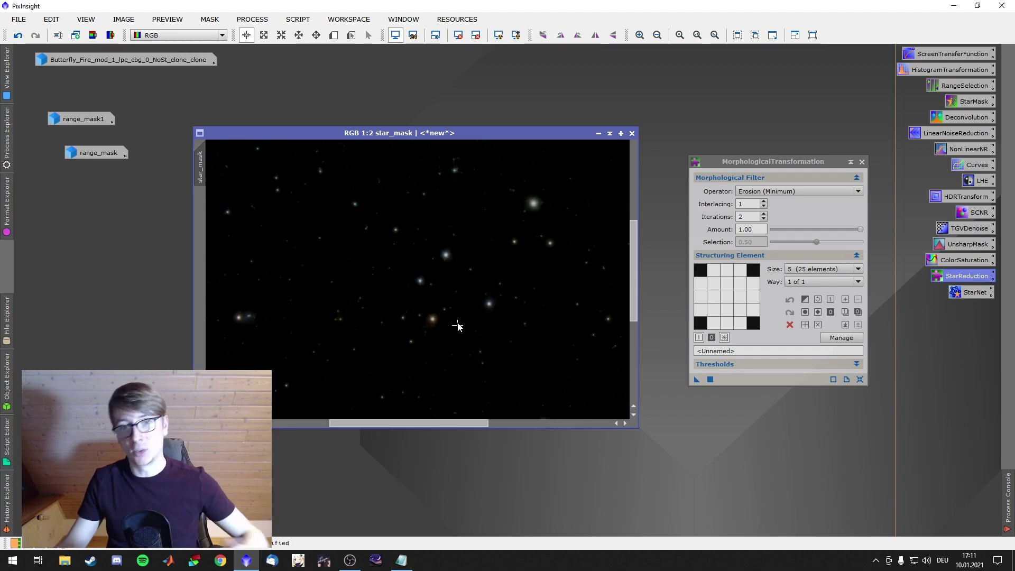
{"action": "scroll", "coordinate": [455, 318], "scroll_direction": "down", "scroll_amount": 3}
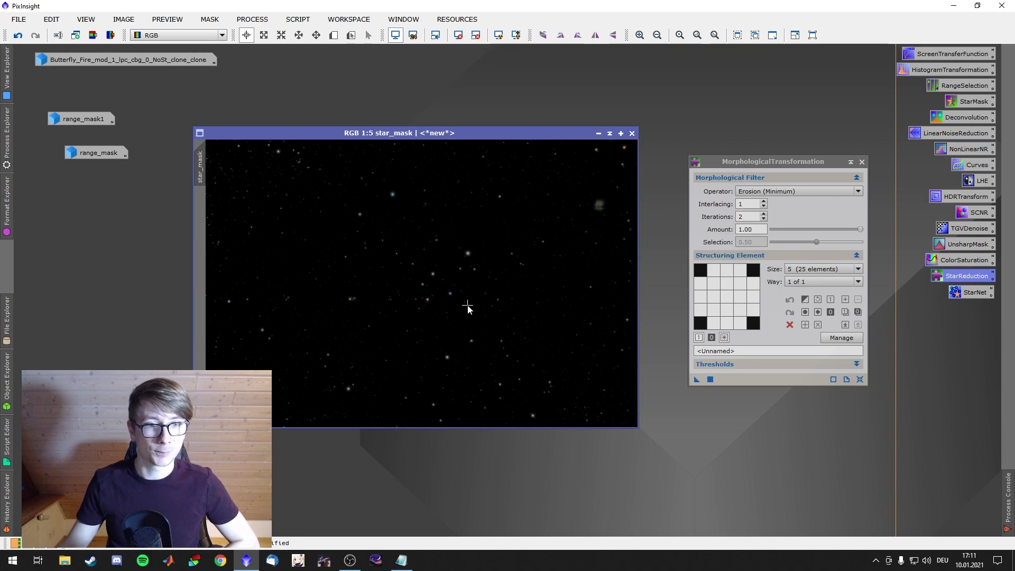
{"action": "left_click", "coordinate": [862, 162]}
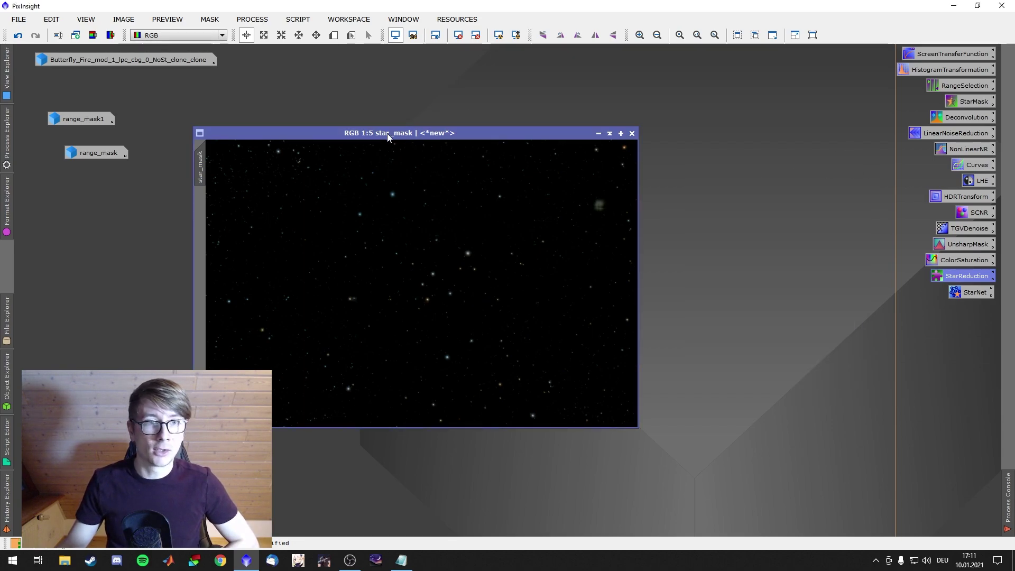
Move star_mask to the upper right and restore the starless Butterfly image beside it.
{"action": "left_click_drag", "start_coordinate": [388, 135], "coordinate": [639, 53]}
{"action": "double_click", "coordinate": [125, 56]}
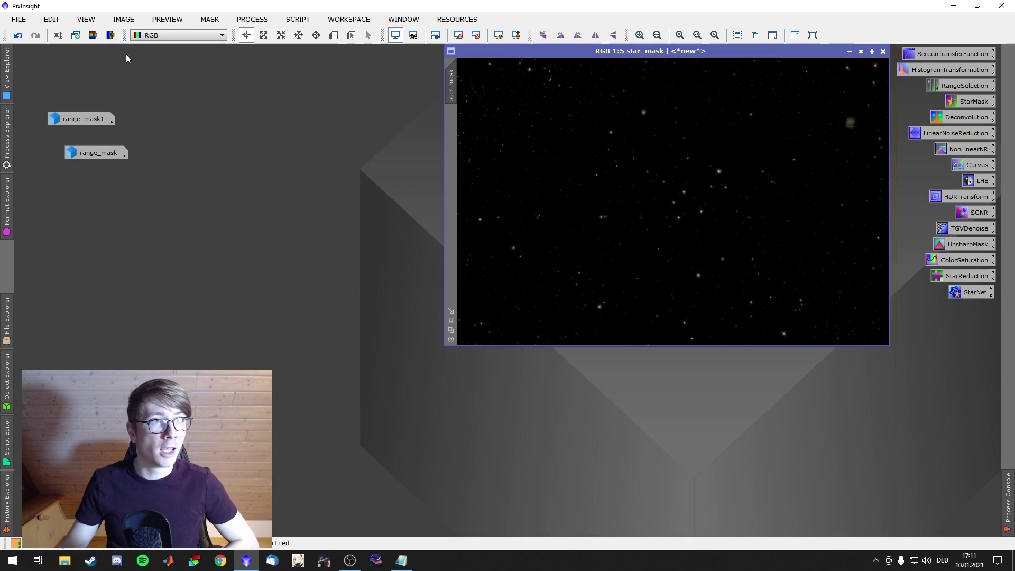
{"action": "left_click_drag", "start_coordinate": [395, 114], "coordinate": [337, 105]}
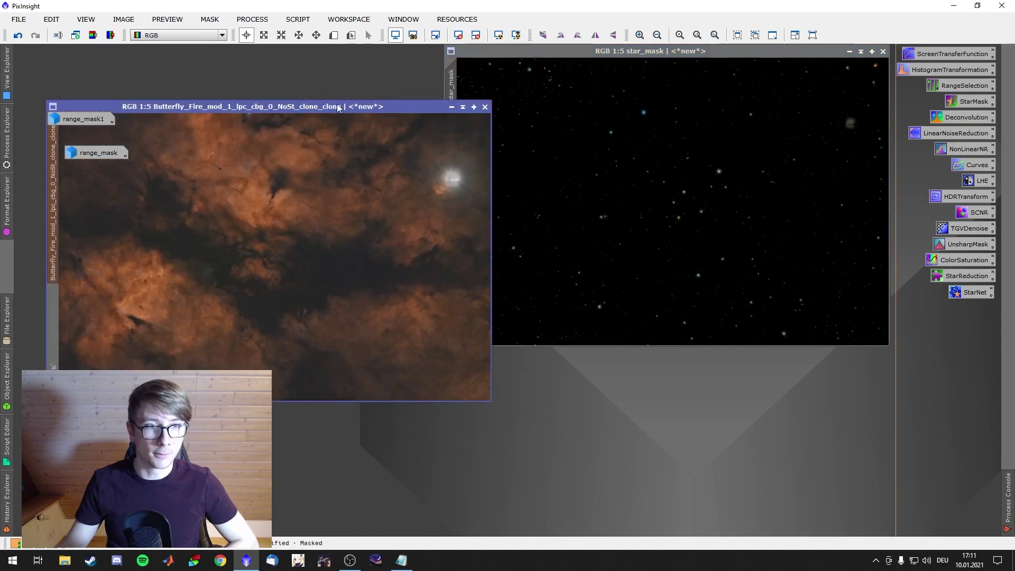
In PixelMath, build the expression Butterfly_Fire_mod_1_lpc_cbg_0_NoSt_clone_clone+star_mask.
{"action": "left_click", "coordinate": [252, 20]}
{"action": "mouse_move", "coordinate": [339, 12]}
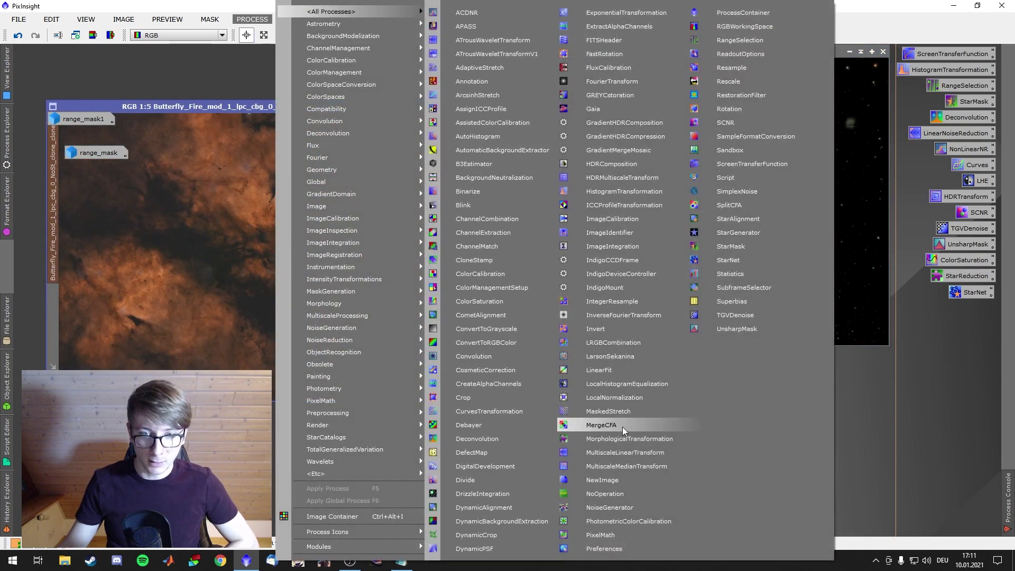
{"action": "left_click", "coordinate": [612, 534]}
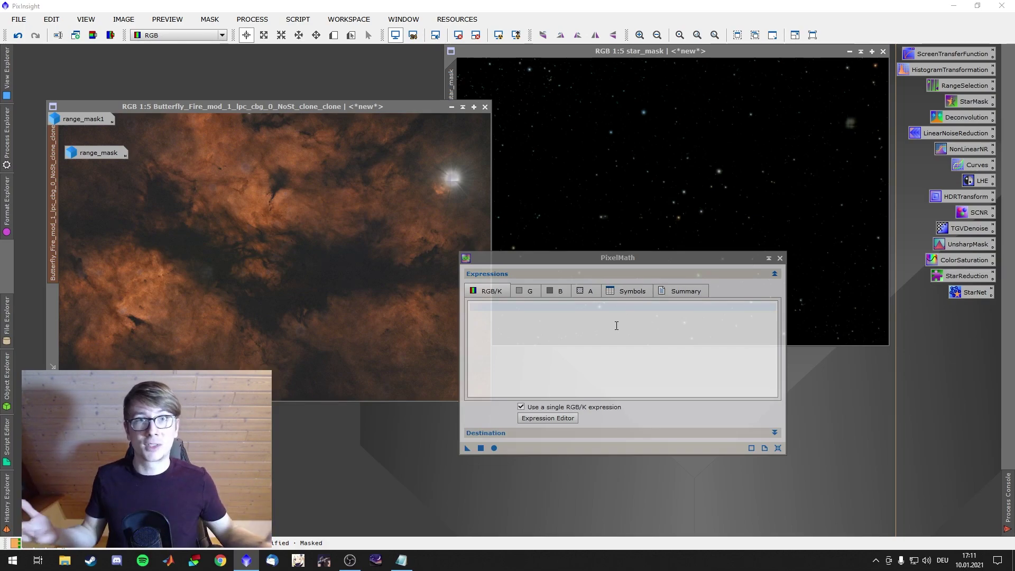
{"action": "left_click", "coordinate": [547, 418]}
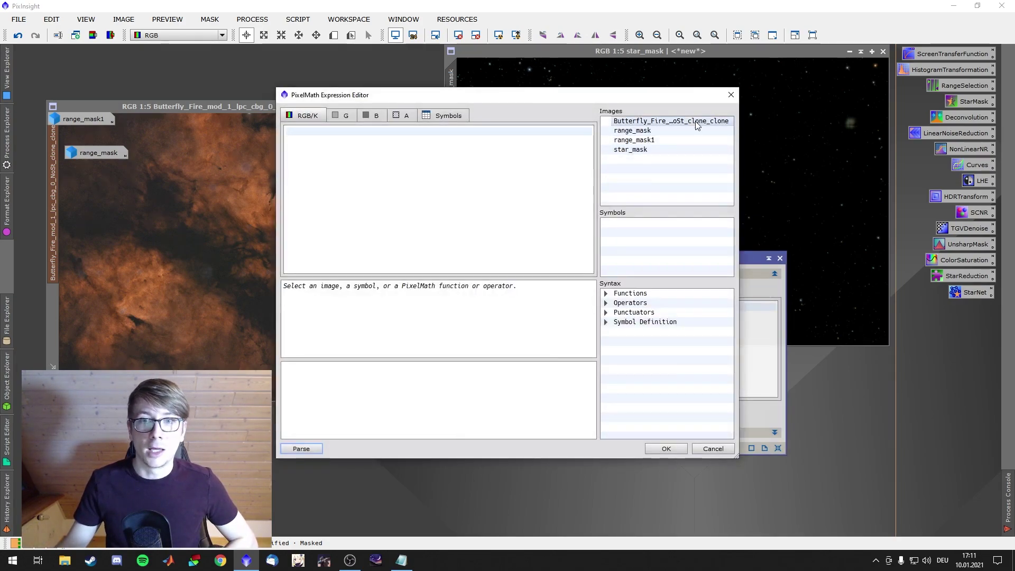
{"action": "double_click", "coordinate": [693, 121]}
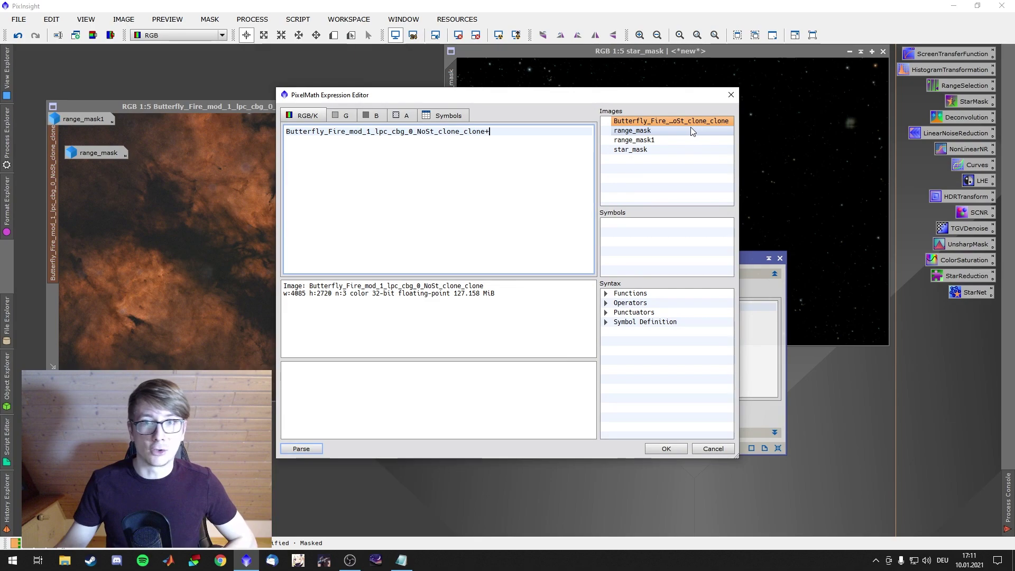
{"action": "left_click_drag", "start_coordinate": [312, 94], "coordinate": [333, 97]}
{"action": "double_click", "coordinate": [663, 150]}
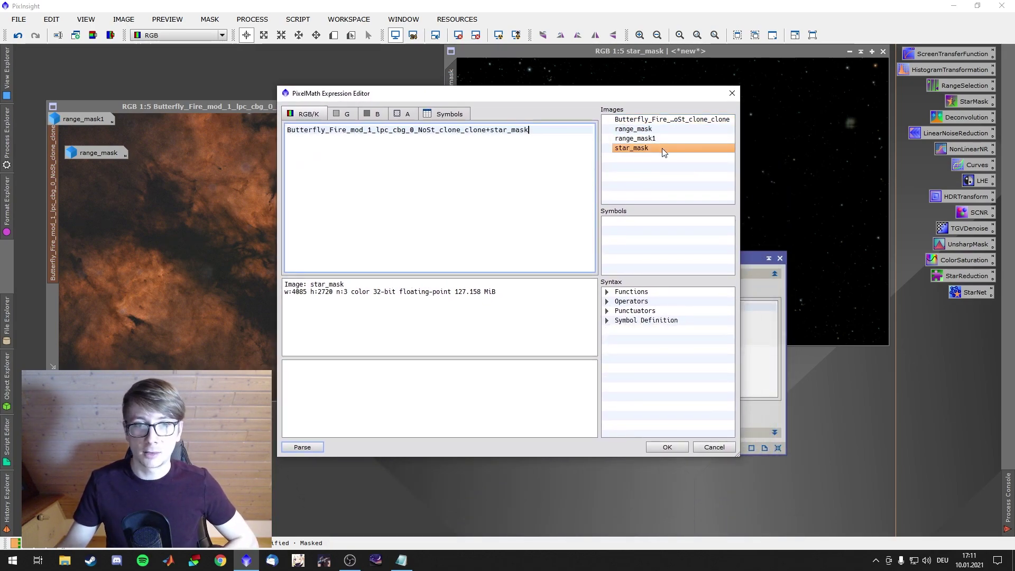
{"action": "left_click", "coordinate": [652, 443]}
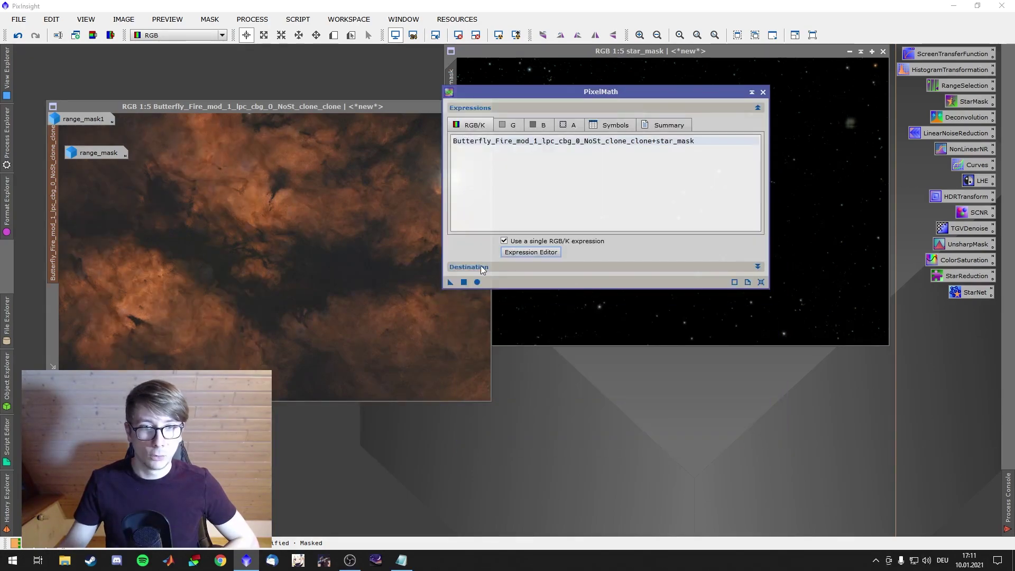
Set the PixelMath output to Create new image and run it.
{"action": "left_click", "coordinate": [482, 267]}
{"action": "left_click", "coordinate": [505, 363]}
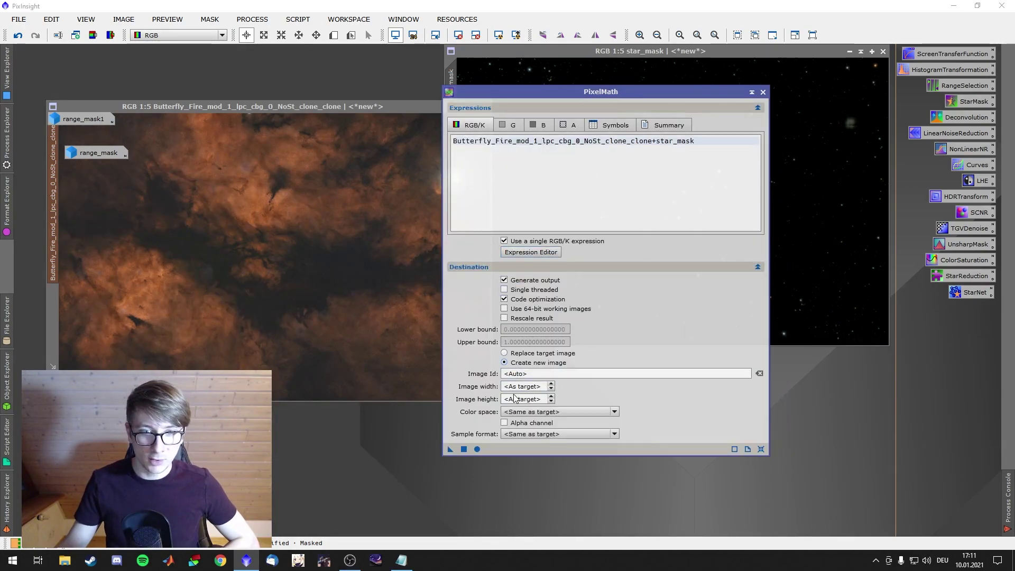
{"action": "left_click", "coordinate": [463, 450]}
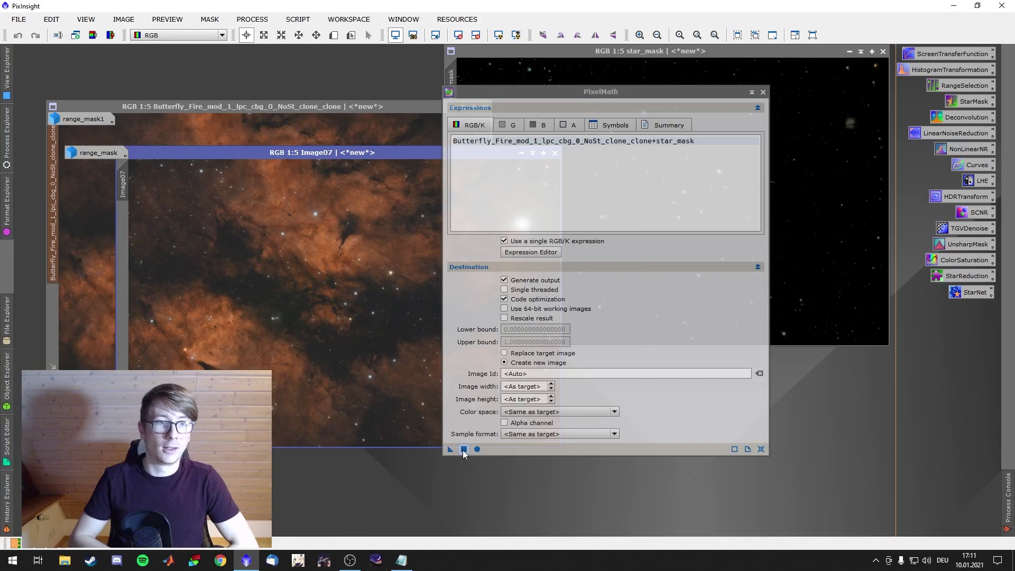
Iconize PixelMath, move its icon aside, and move Image07 to the top left.
{"action": "left_click", "coordinate": [751, 92]}
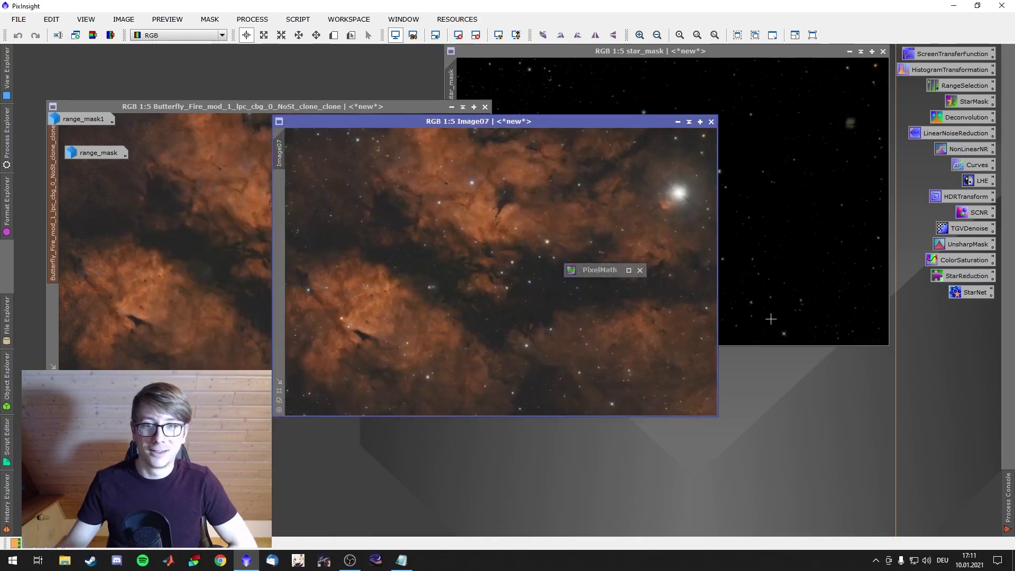
{"action": "left_click_drag", "start_coordinate": [606, 274], "coordinate": [804, 426]}
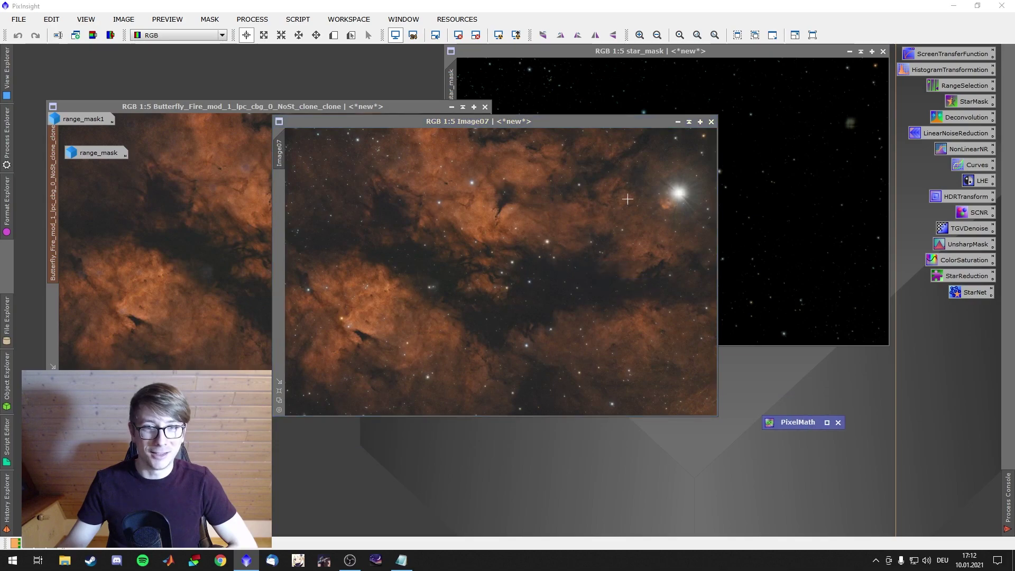
{"action": "left_click_drag", "start_coordinate": [547, 125], "coordinate": [399, 46]}
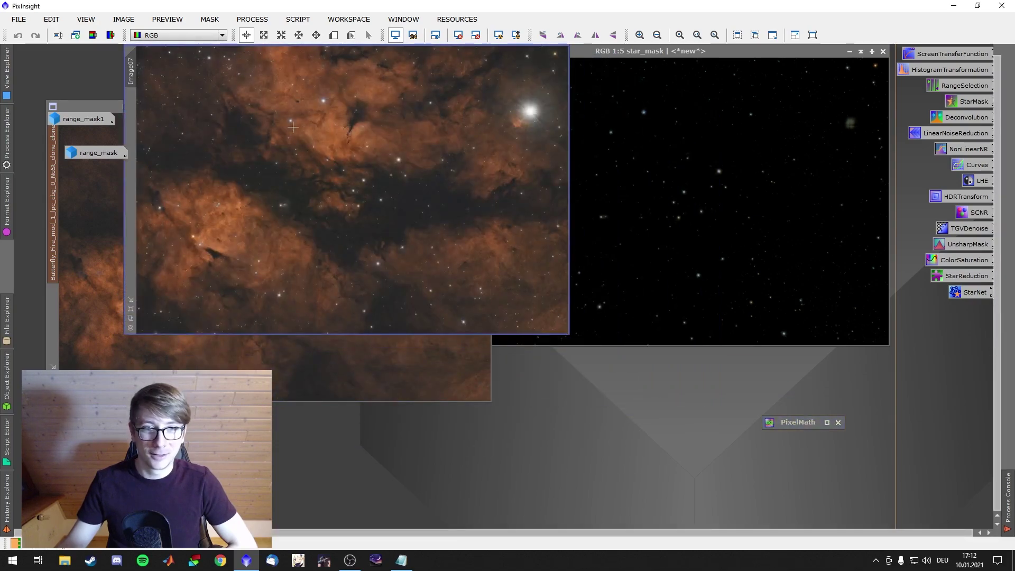
Enlarge the Image07 window and zoom in and out to inspect the recombined nebula.
{"action": "scroll", "coordinate": [293, 127], "scroll_direction": "down", "scroll_amount": 1}
{"action": "scroll", "coordinate": [798, 57], "scroll_direction": "up", "scroll_amount": 1}
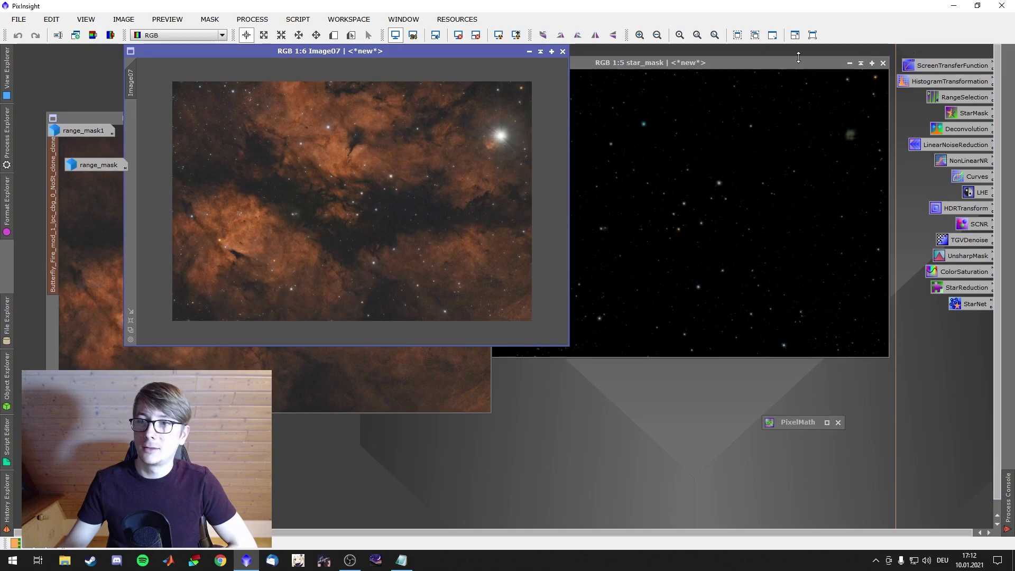
{"action": "left_click_drag", "start_coordinate": [569, 345], "coordinate": [835, 500]}
{"action": "scroll", "coordinate": [570, 311], "scroll_direction": "up", "scroll_amount": 6}
{"action": "scroll", "coordinate": [570, 312], "scroll_direction": "down", "scroll_amount": 3}
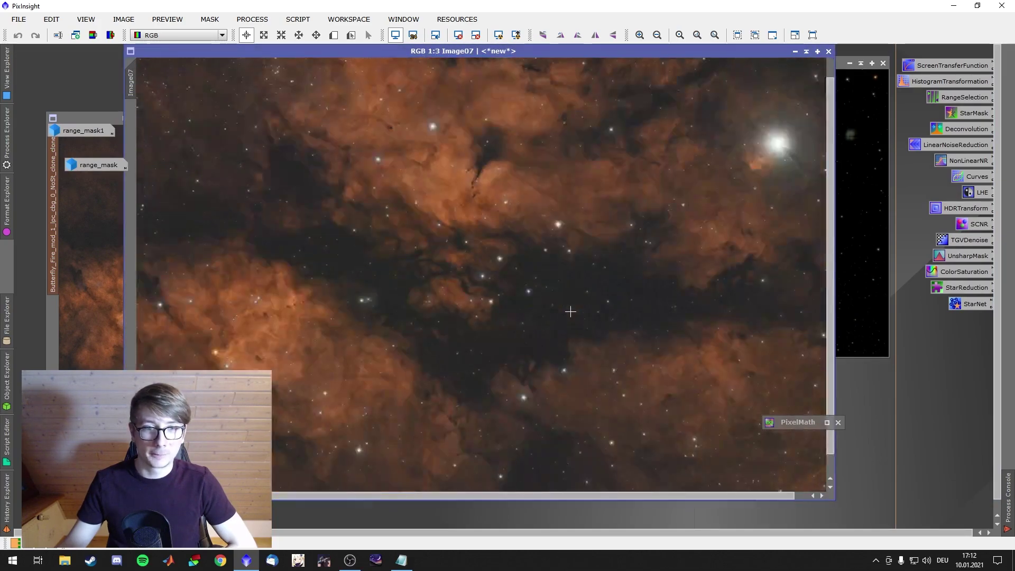
{"action": "scroll", "coordinate": [570, 313], "scroll_direction": "up", "scroll_amount": 4}
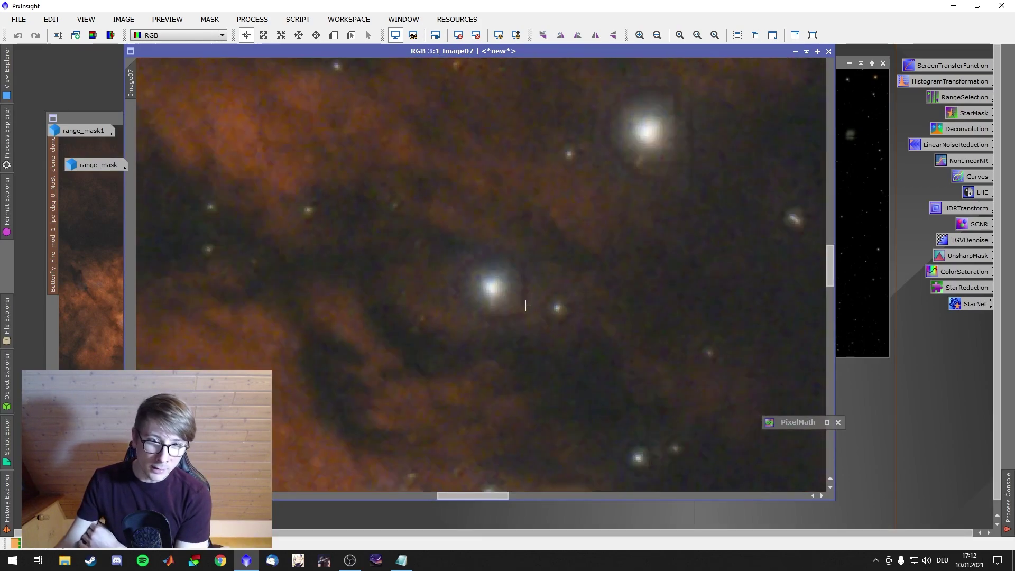
{"action": "scroll", "coordinate": [500, 313], "scroll_direction": "down", "scroll_amount": 2}
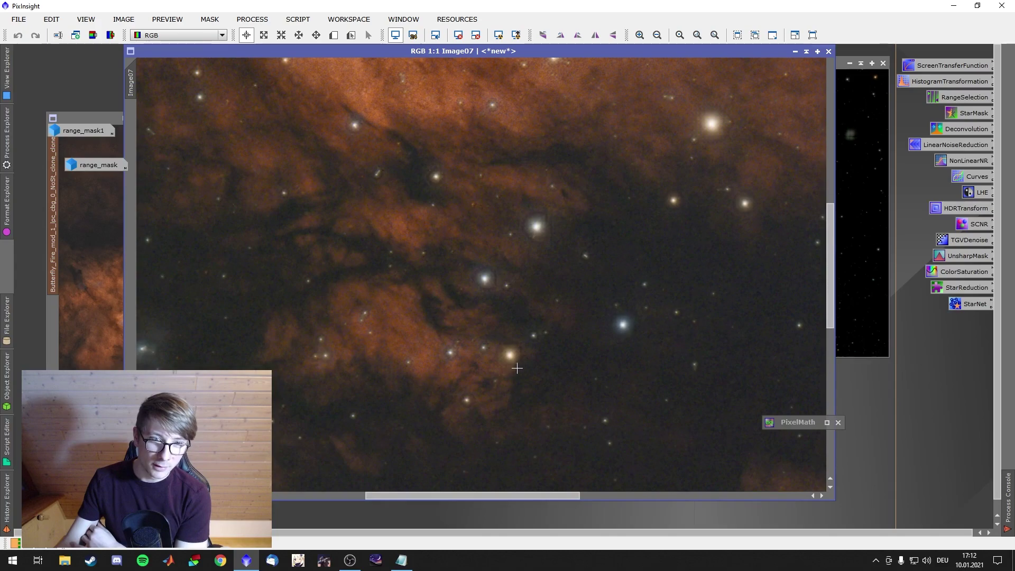
{"action": "scroll", "coordinate": [512, 357], "scroll_direction": "down", "scroll_amount": 1}
{"action": "scroll", "coordinate": [555, 382], "scroll_direction": "down", "scroll_amount": 1}
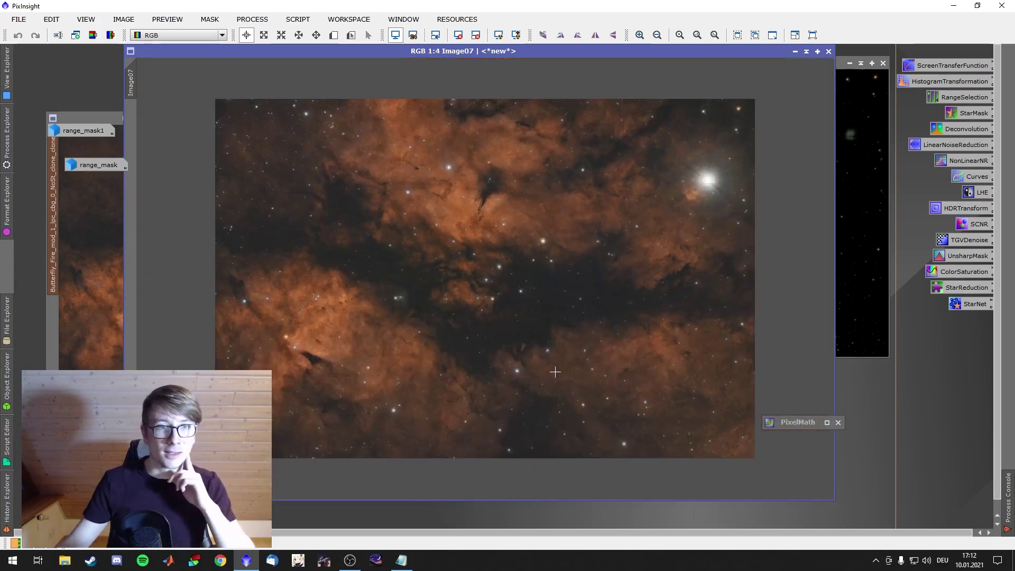